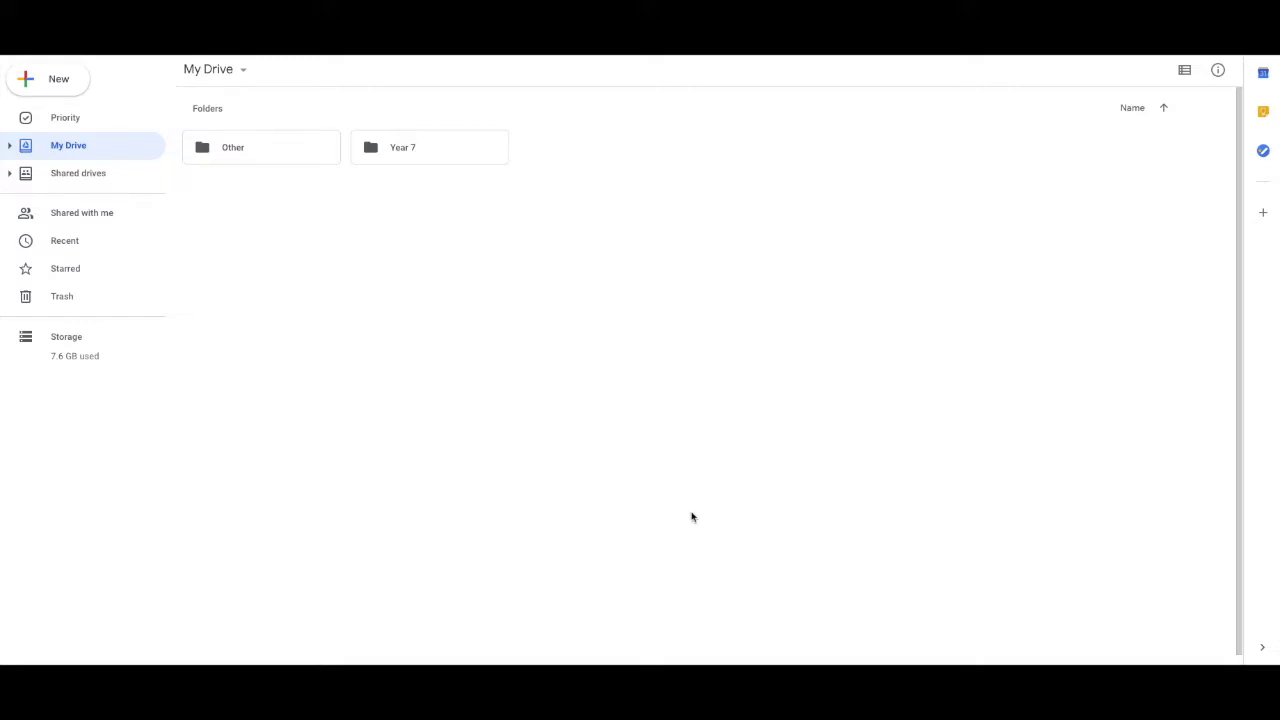
- Create a new folder named Year 8 in My Drive
left_click(75, 84)
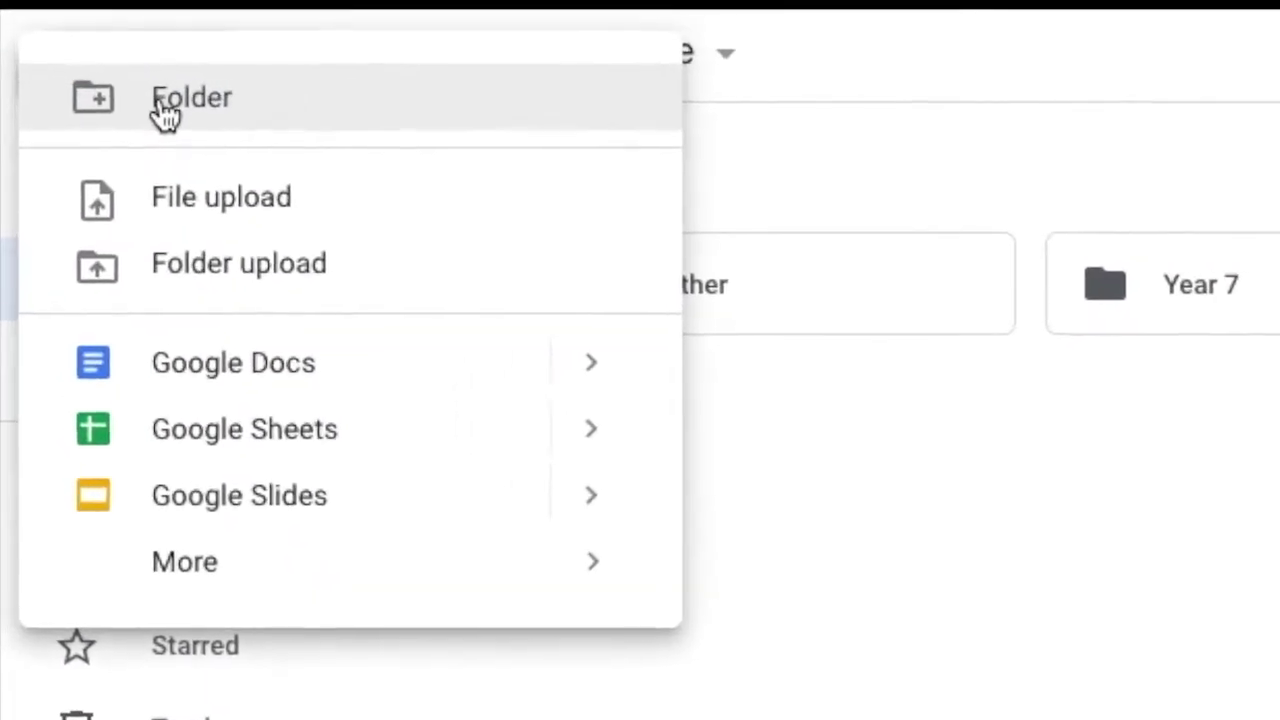
left_click(140, 104)
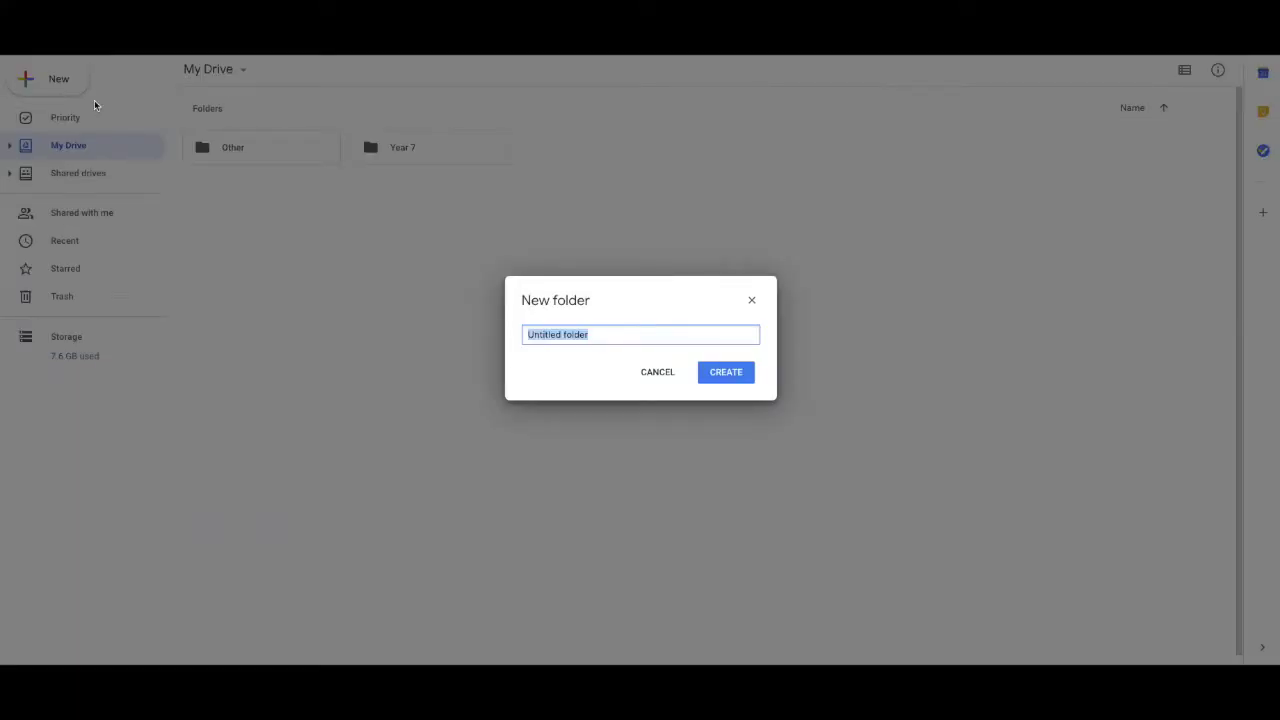
type("Year 8")
key("Return")
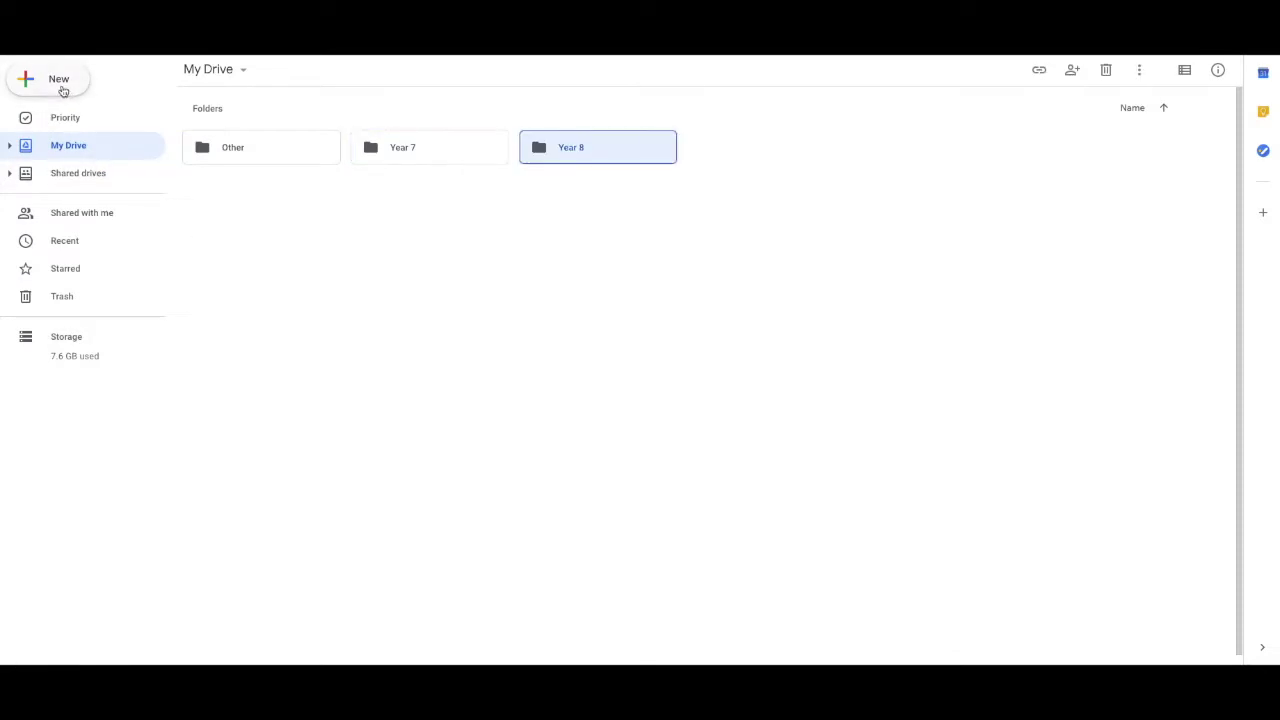
- Create a second folder named Year 9, then open the Year 8 folder
left_click(60, 86)
left_click(79, 92)
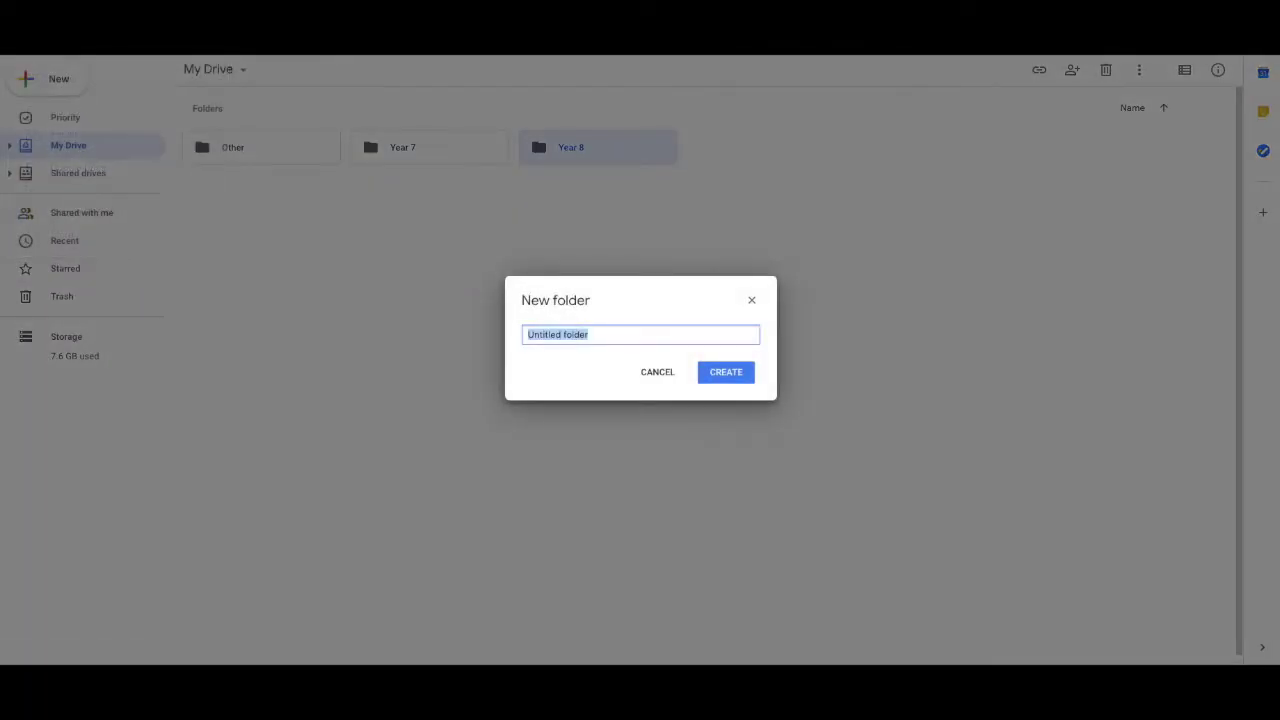
type("Year 9")
key("Return")
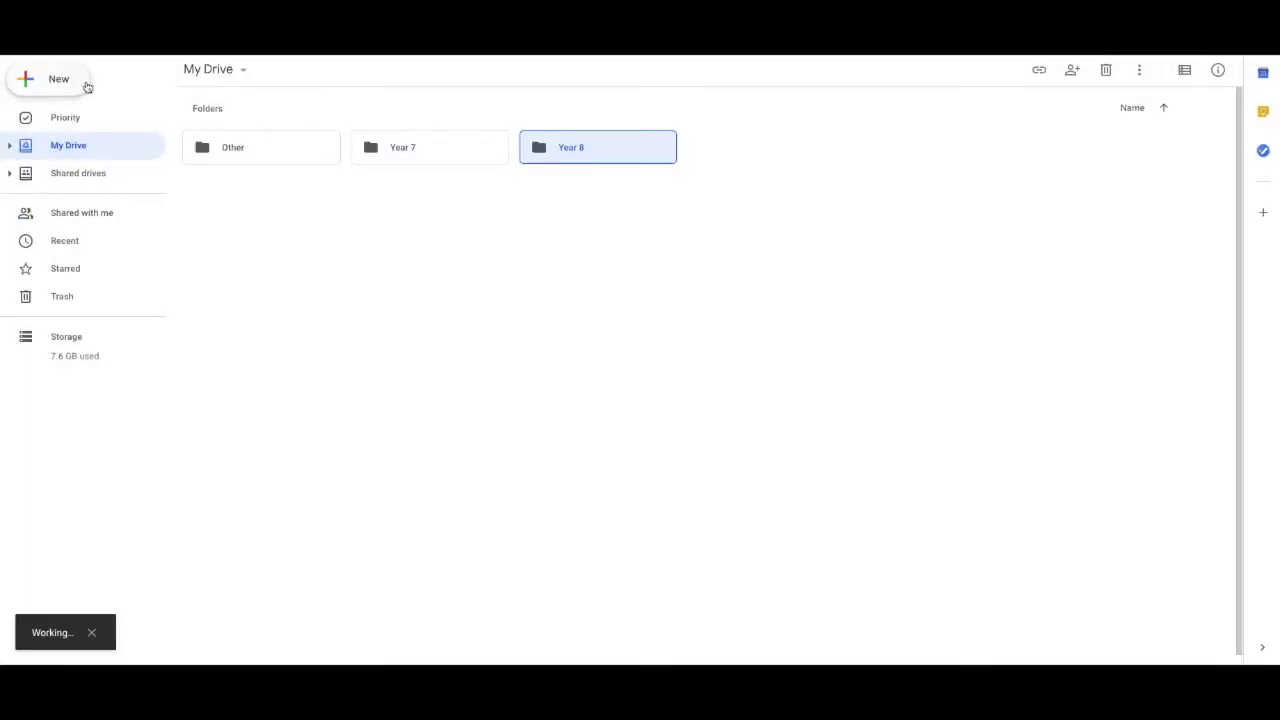
left_click(460, 277)
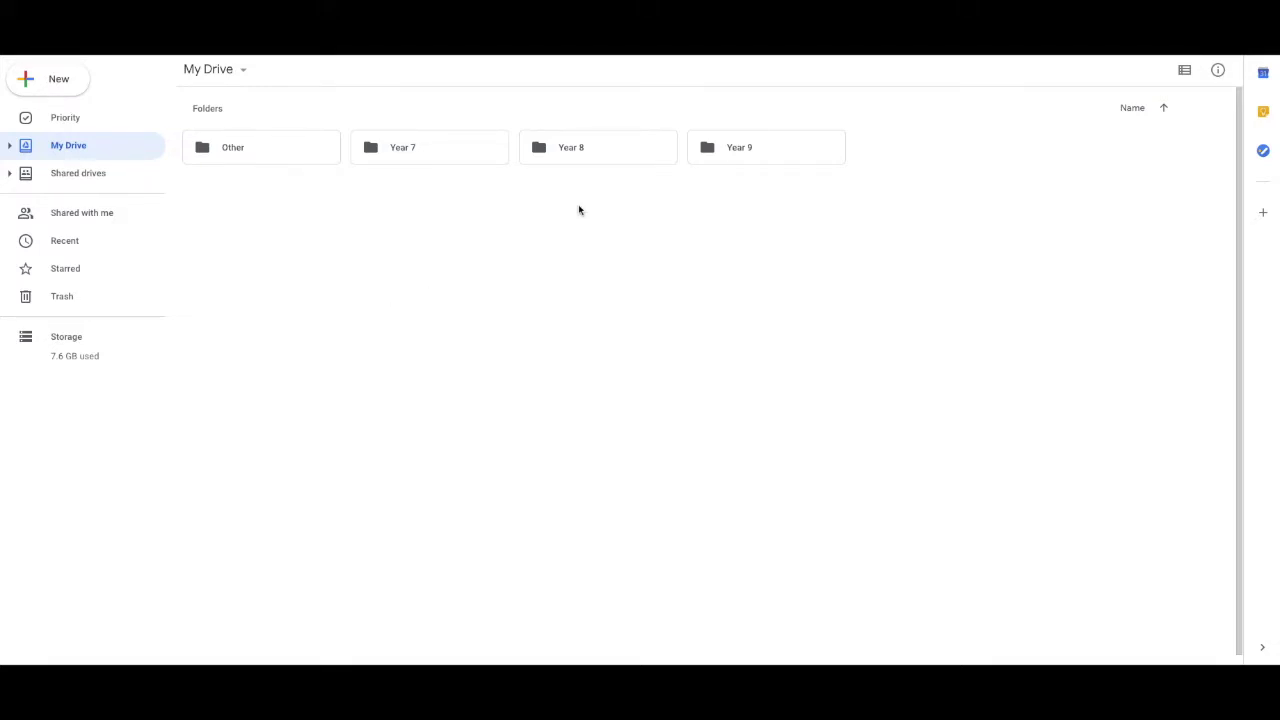
double_click(579, 146)
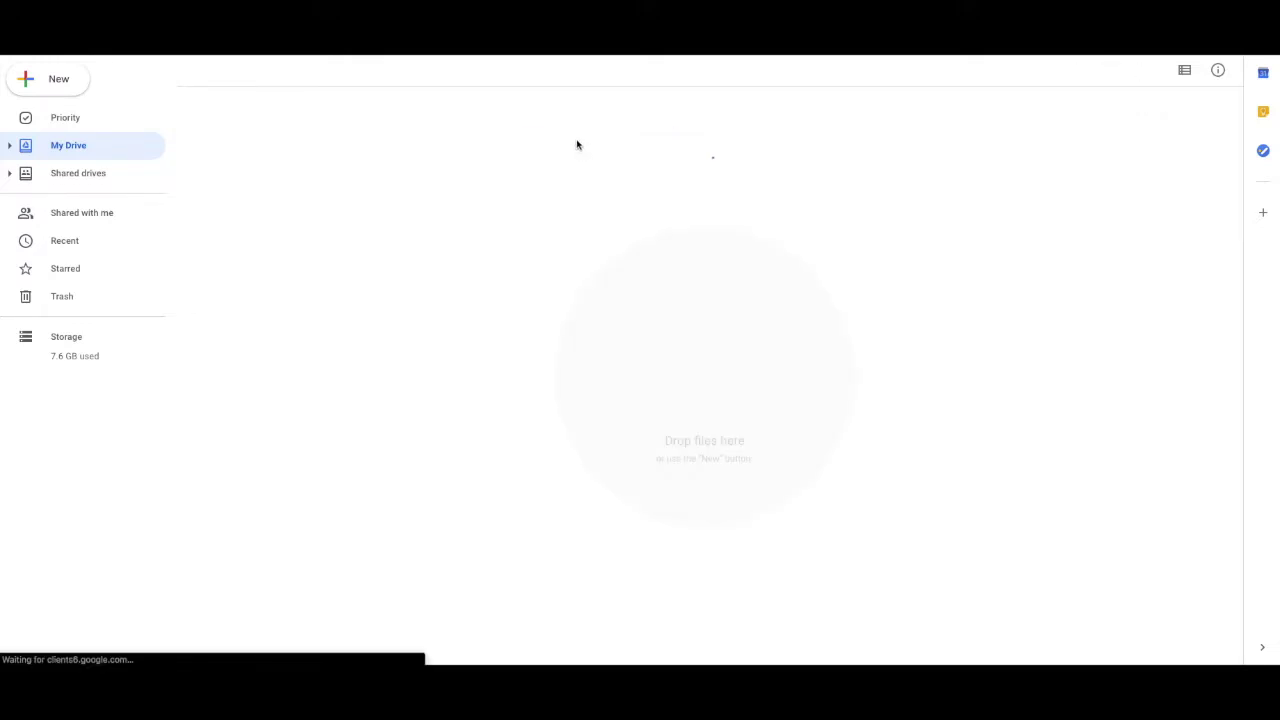
- Inside Year 8, create a new blank Google Docs document from the New menu
left_click(63, 90)
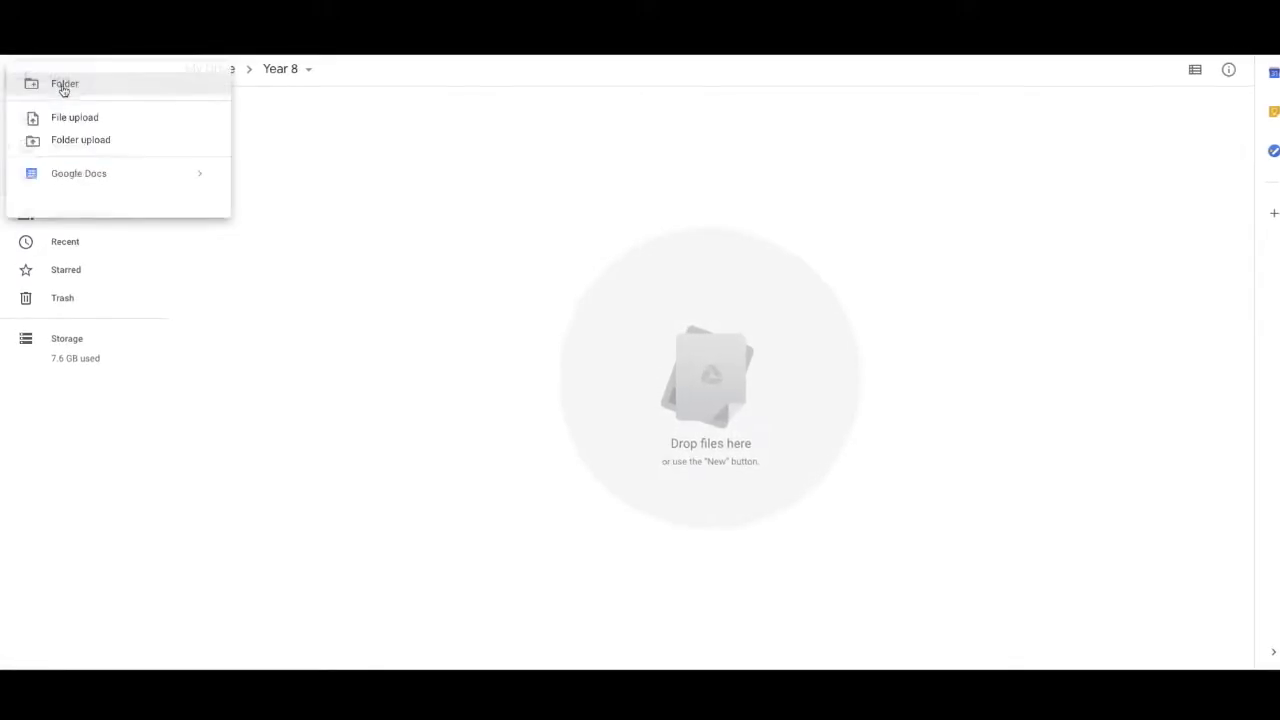
mouse_move(93, 254)
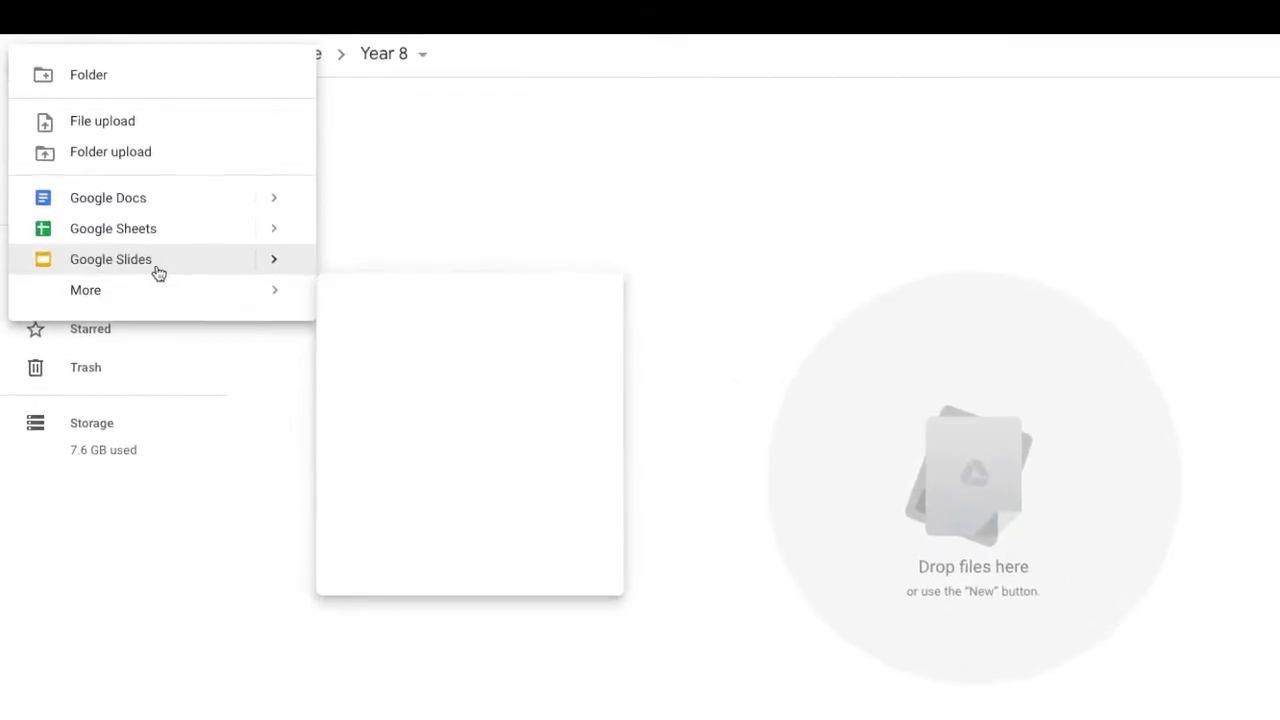
mouse_move(162, 295)
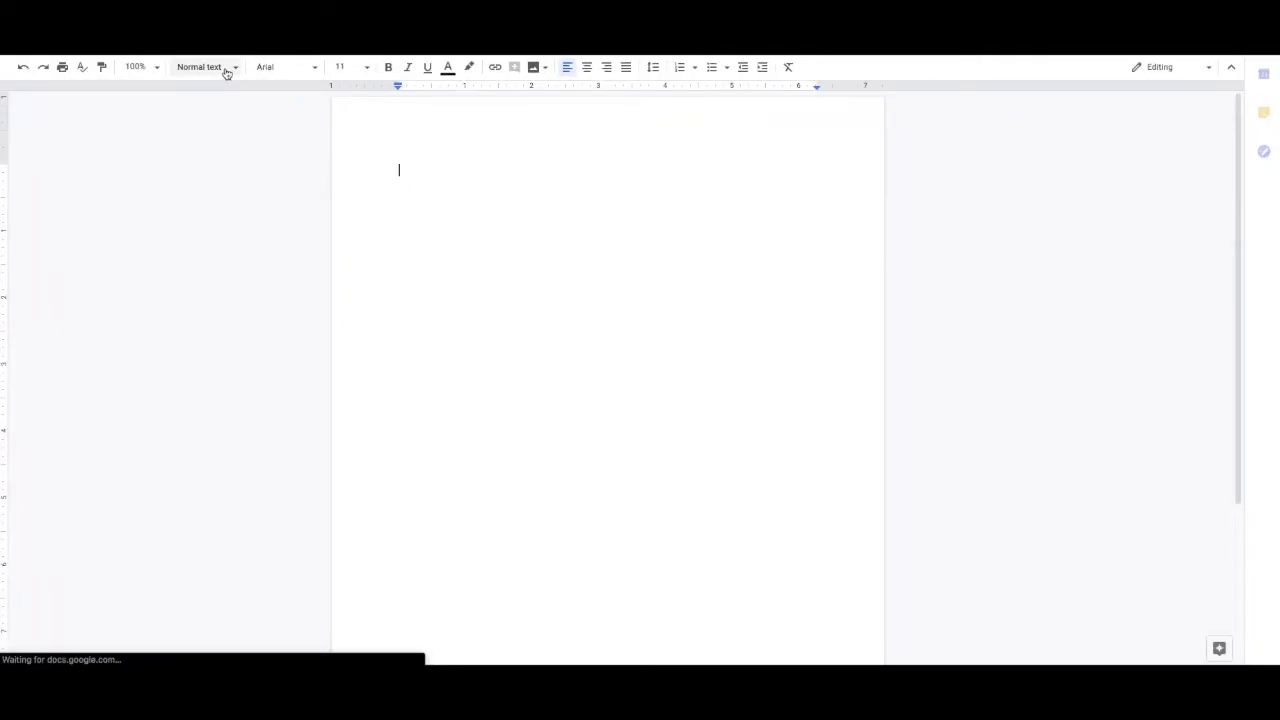
- Type 'Example Doc' as a Title-styled heading in the new document, then leave it
left_click(226, 72)
left_click(253, 148)
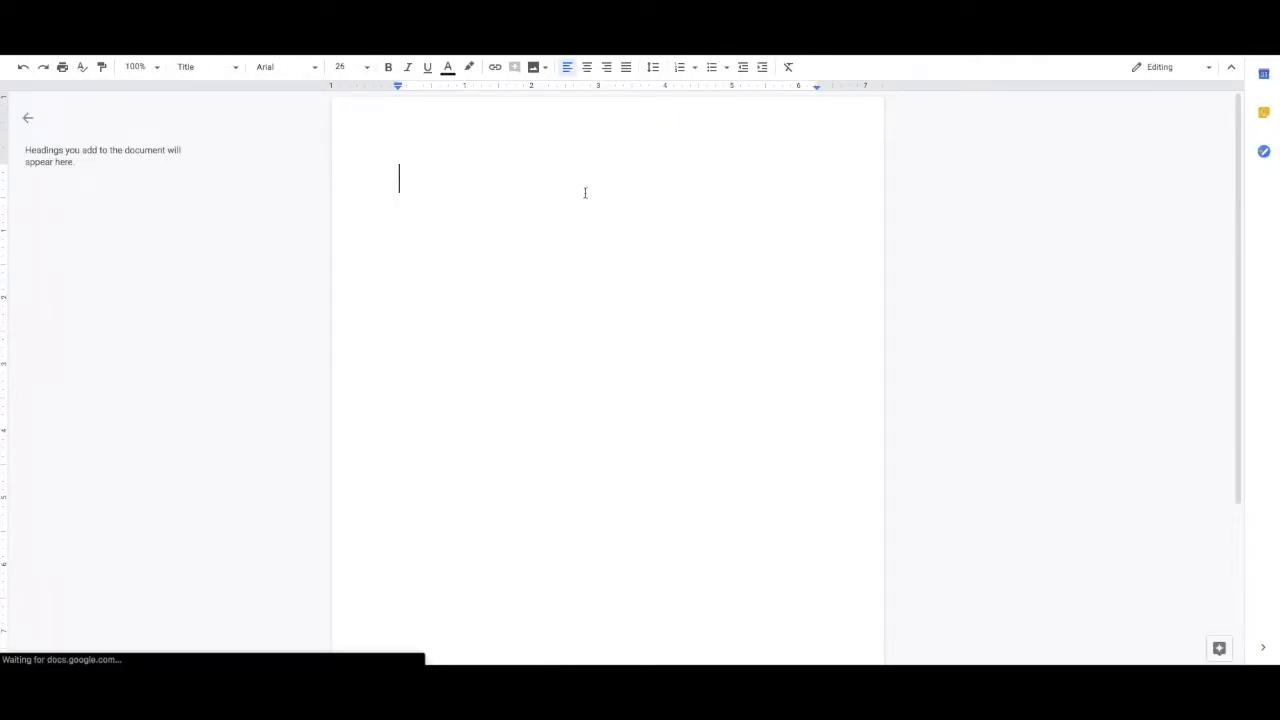
type("Example Doc")
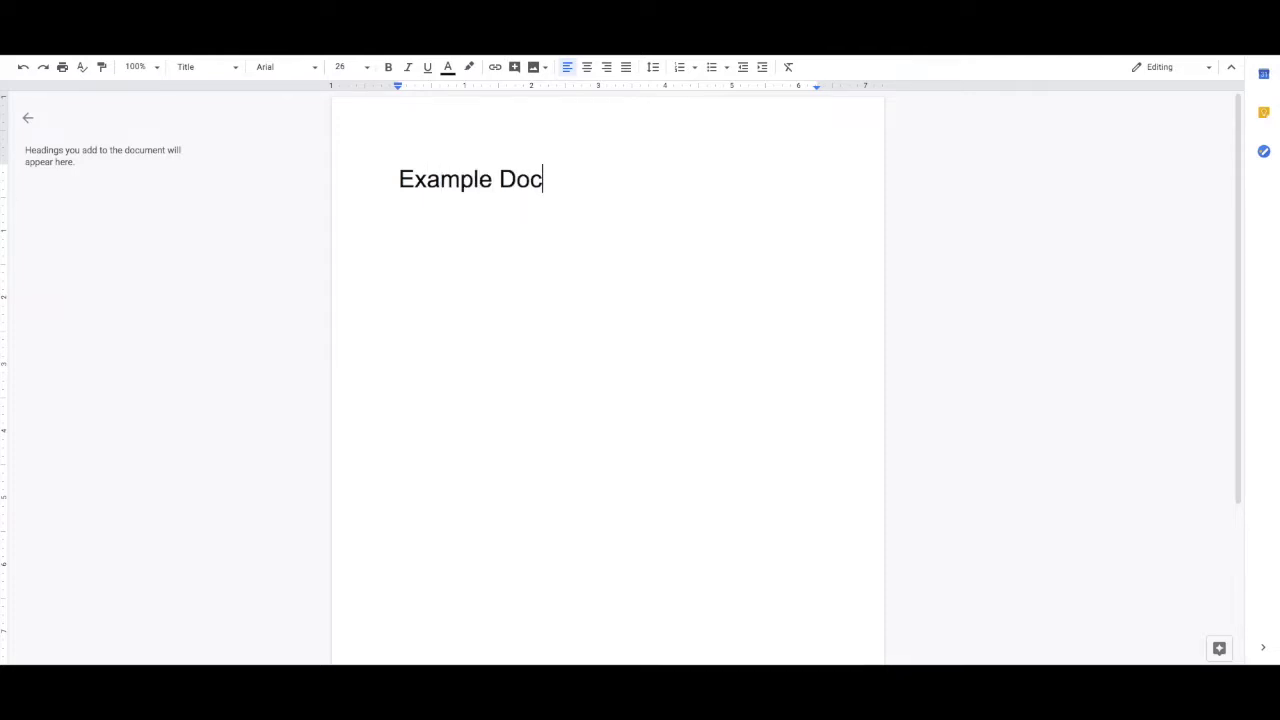
key("ctrl+shift+Tab")
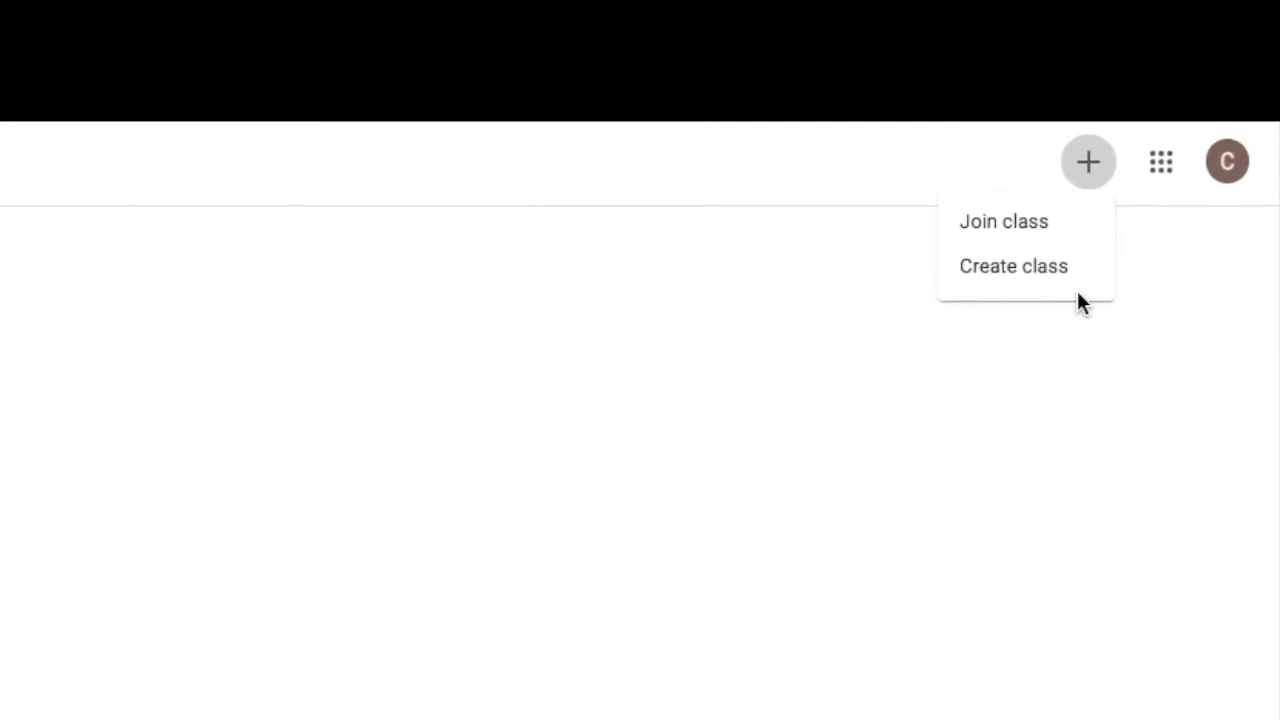
- Create the class Example 3 and open its Stream page
left_click(1075, 292)
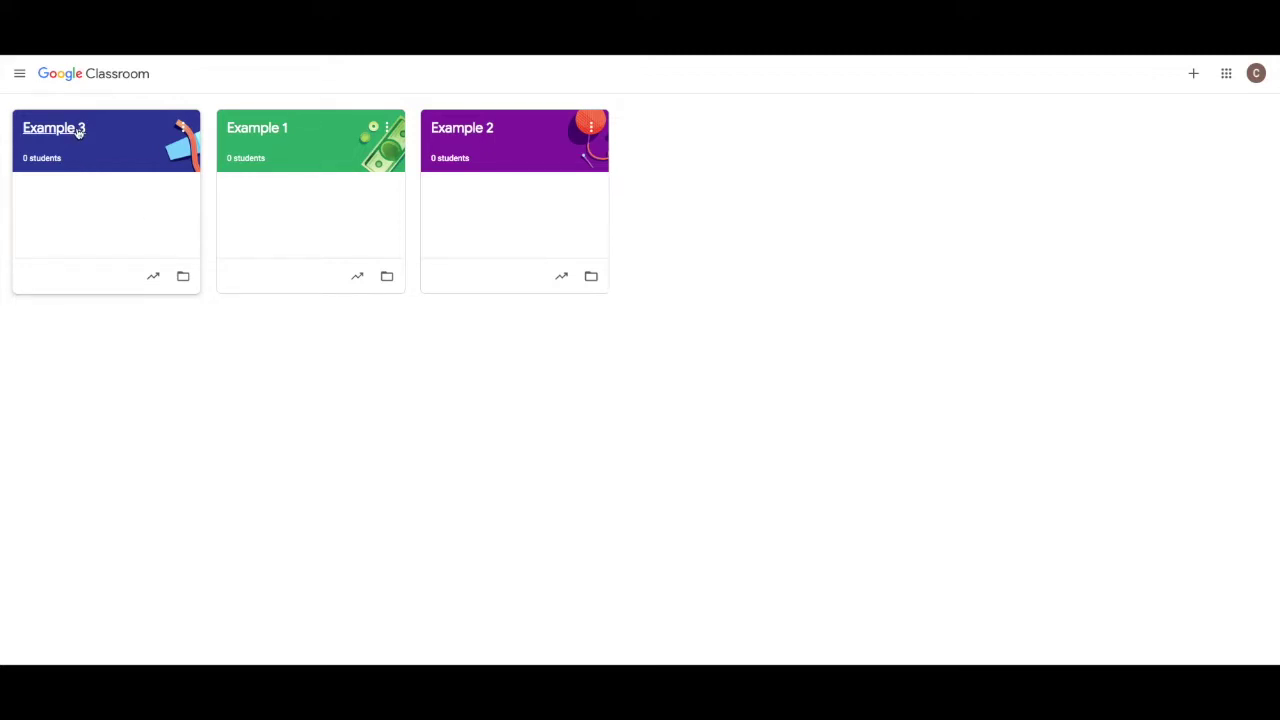
left_click(79, 132)
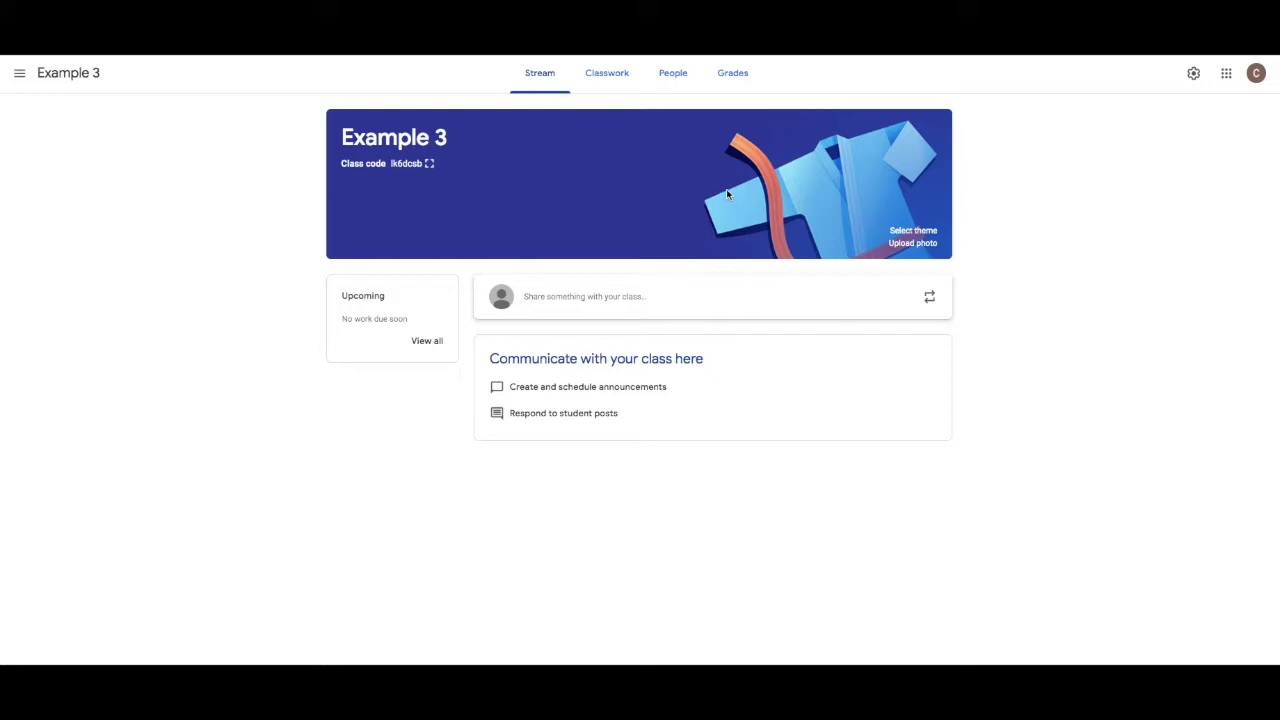
- From People, display the Example 3 class code enlarged, then cancel inviting students
left_click(667, 66)
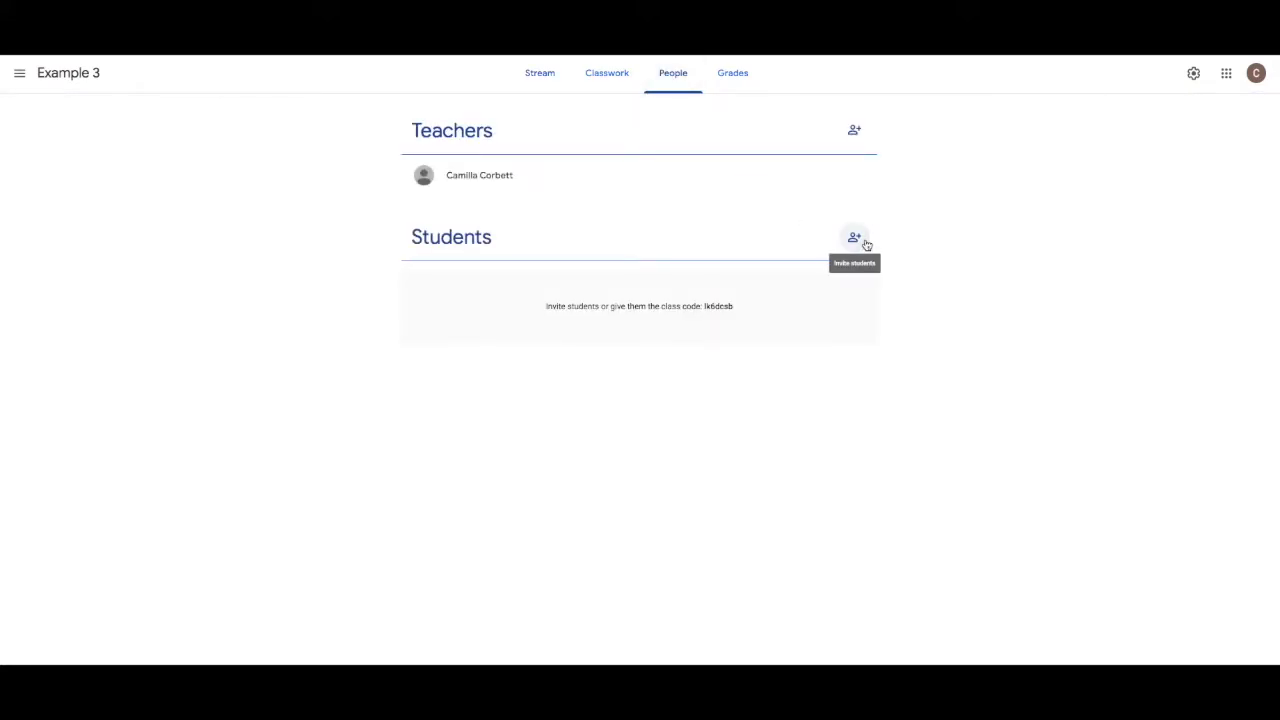
left_click(1192, 74)
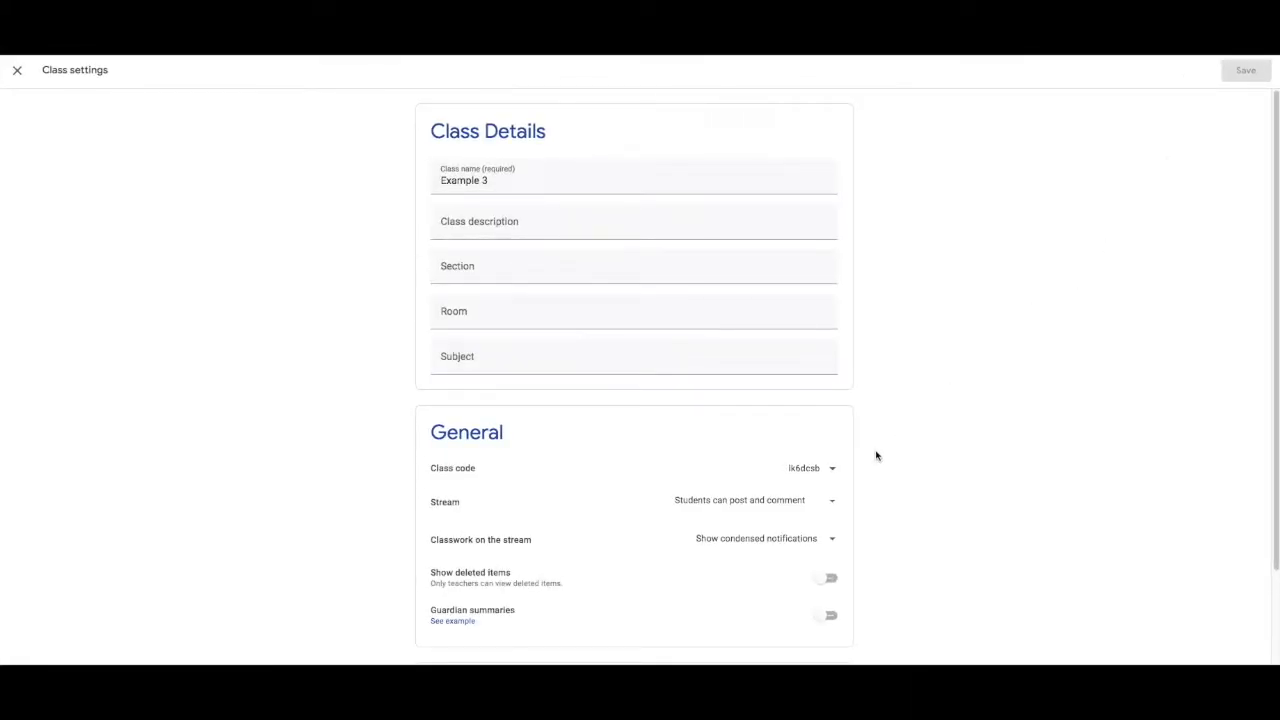
left_click(832, 470)
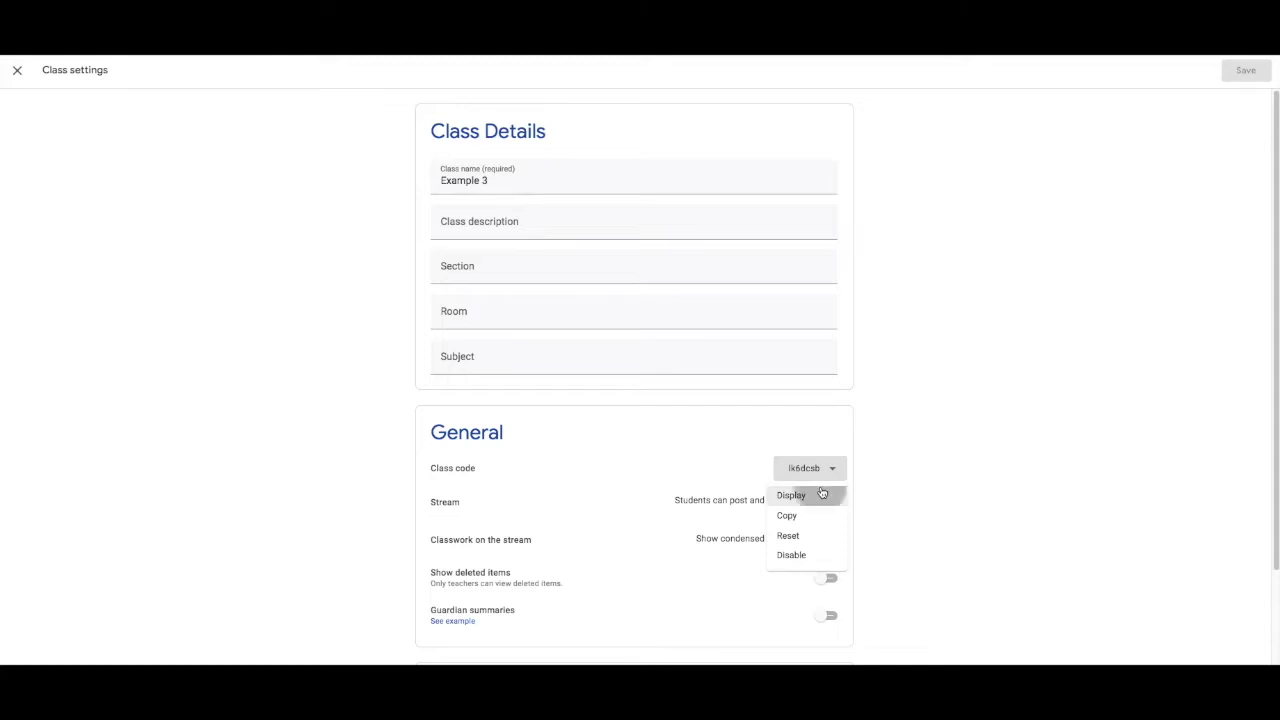
left_click(818, 493)
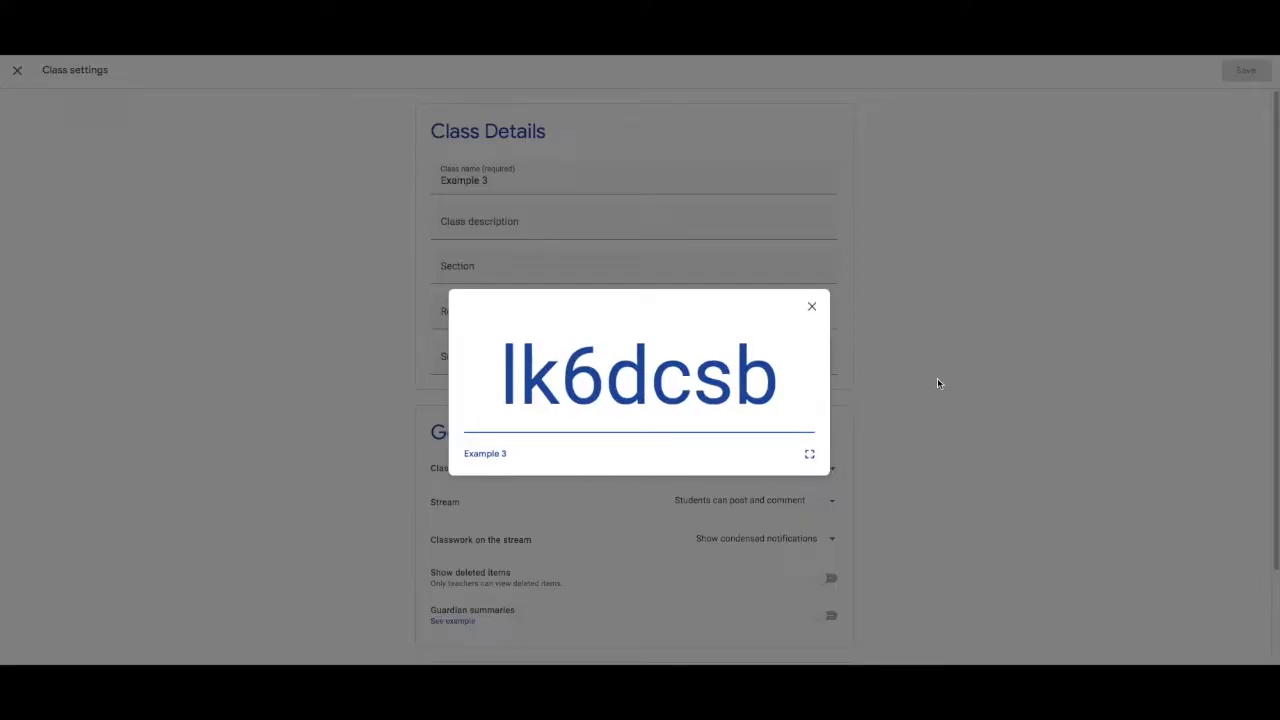
left_click(809, 309)
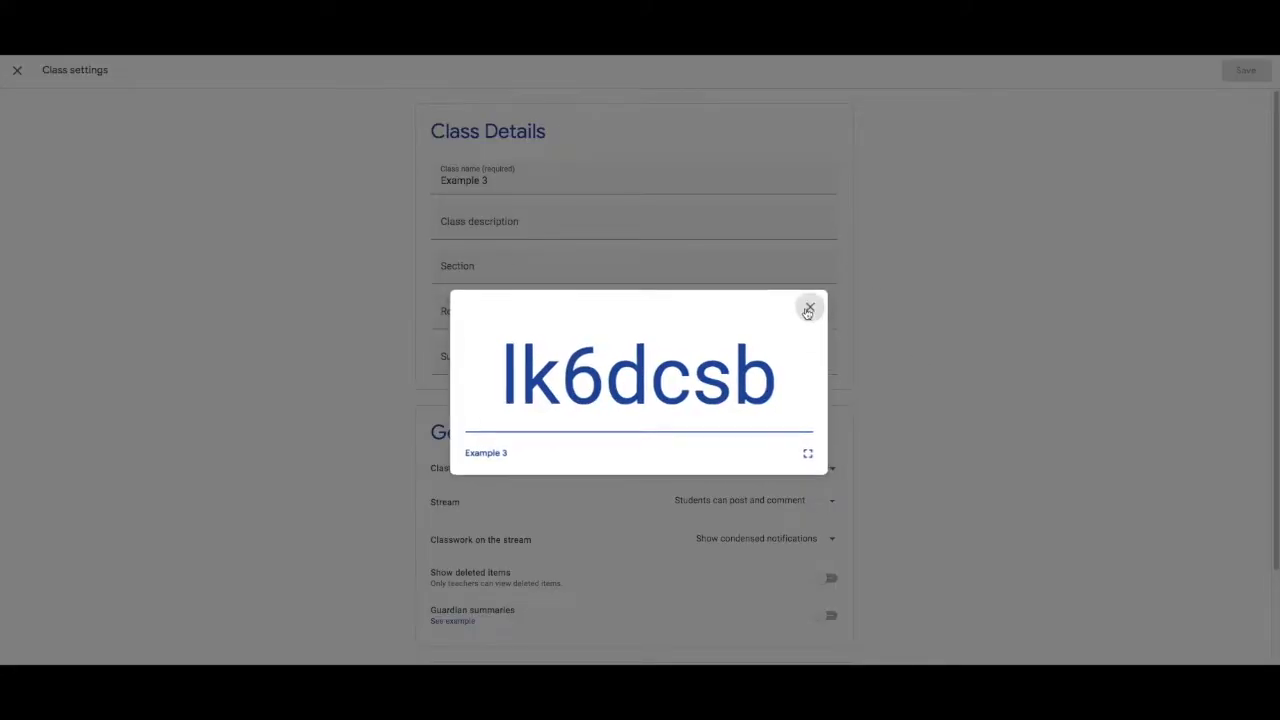
left_click(17, 70)
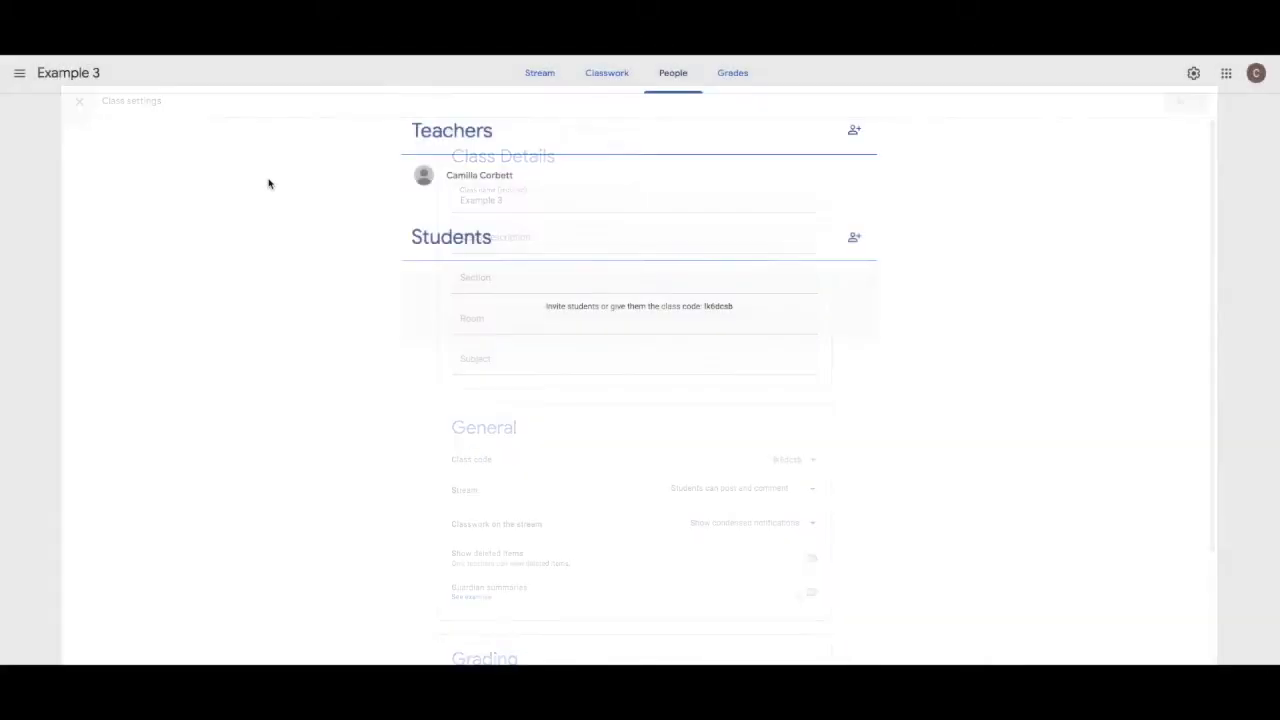
left_click(863, 246)
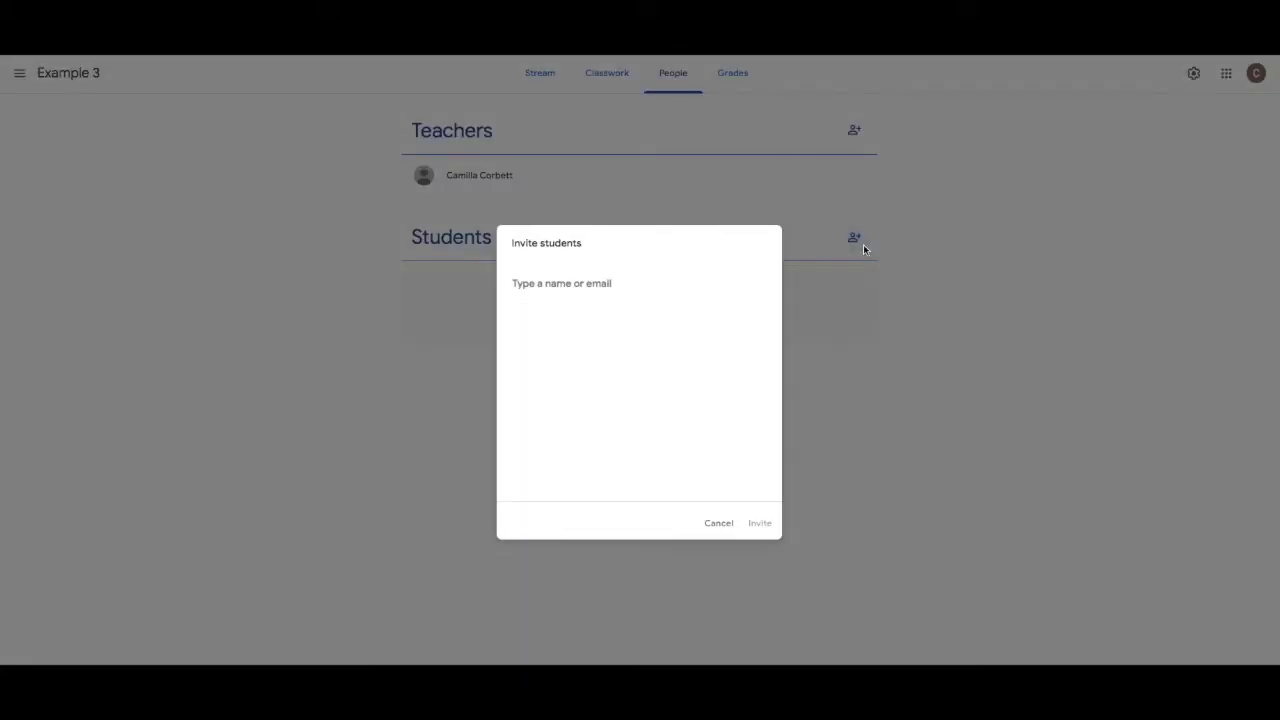
left_click(718, 523)
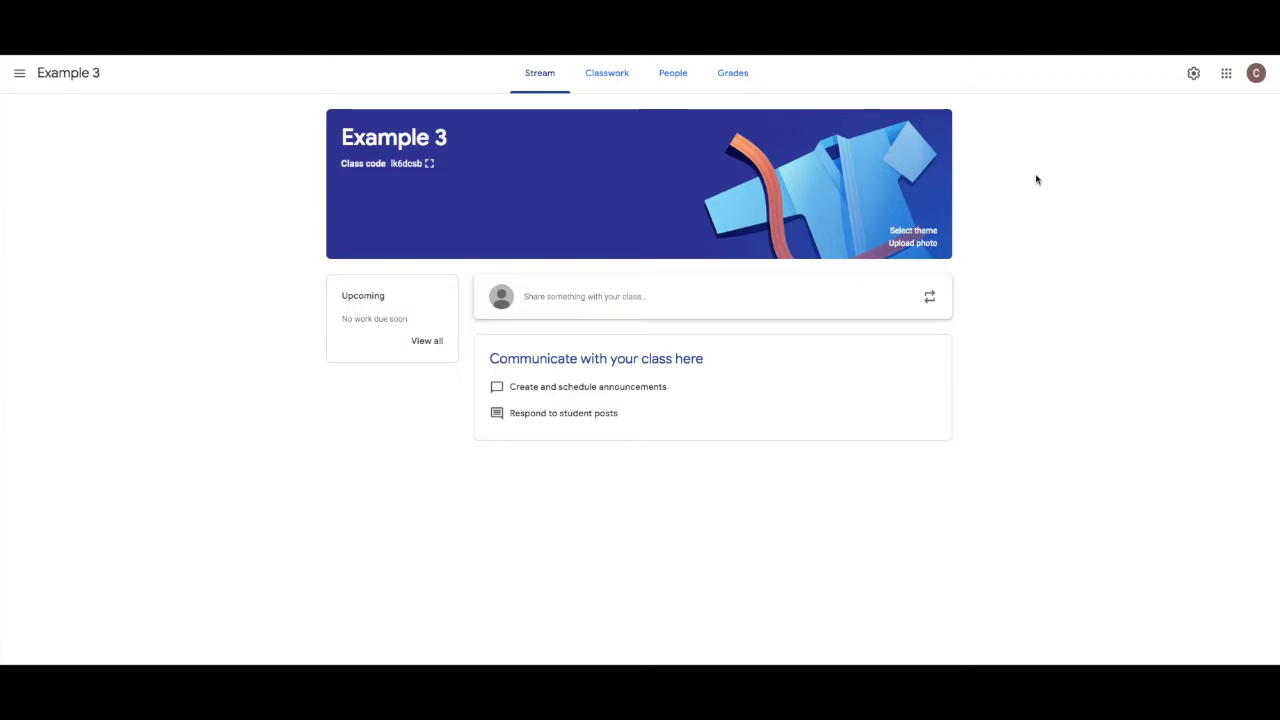
- Start an announcement and attach the 'nyan cat 12 hours' YouTube video
left_click(727, 289)
left_click(507, 464)
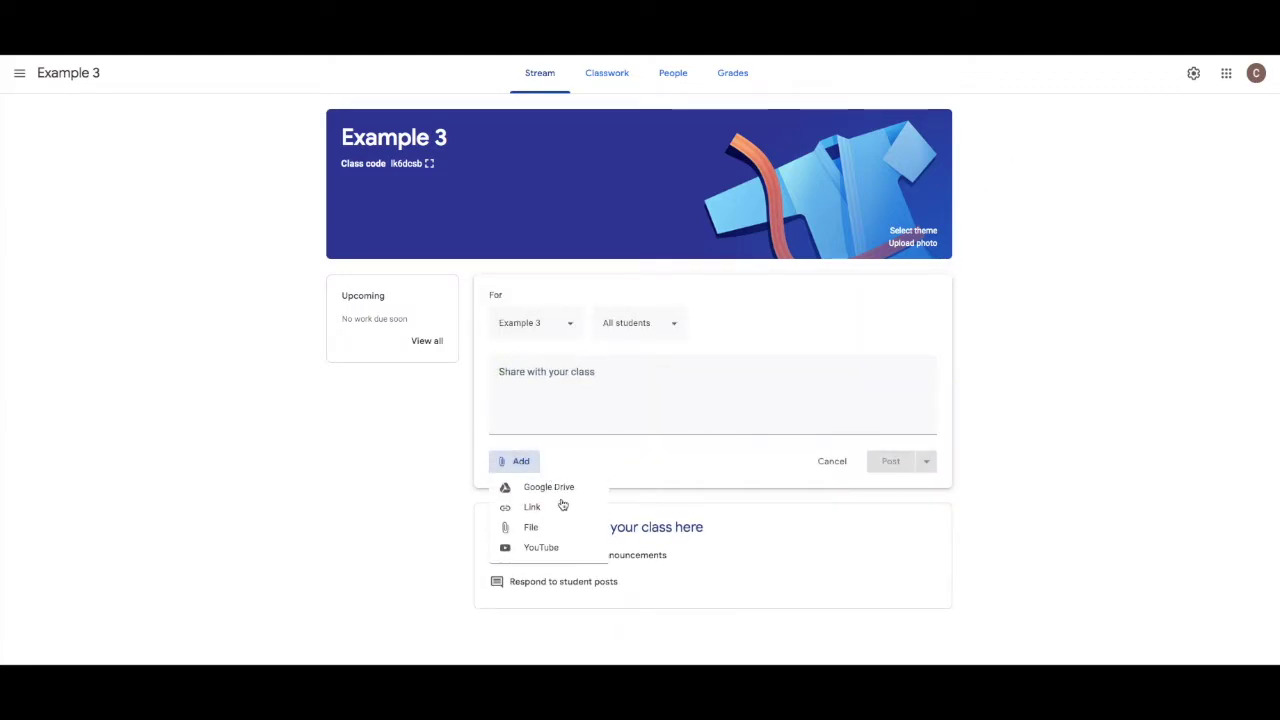
left_click(562, 556)
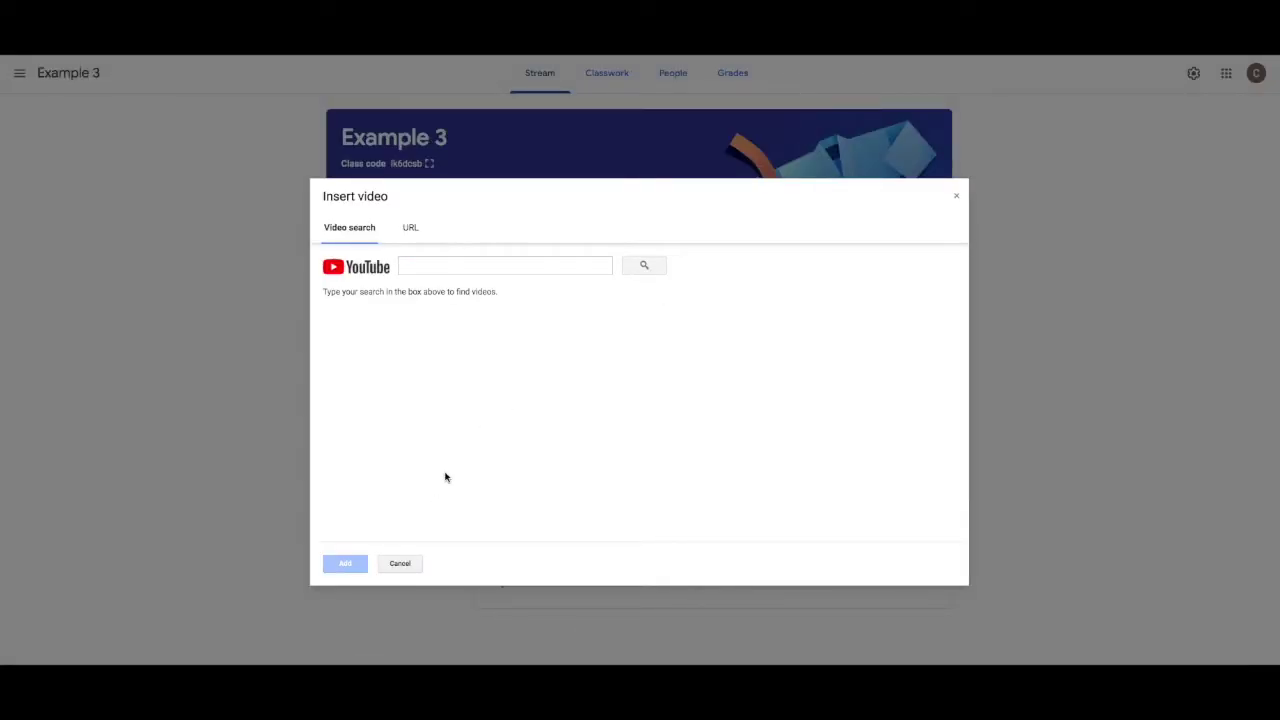
left_click(471, 262)
type("nyan cat 12 hours")
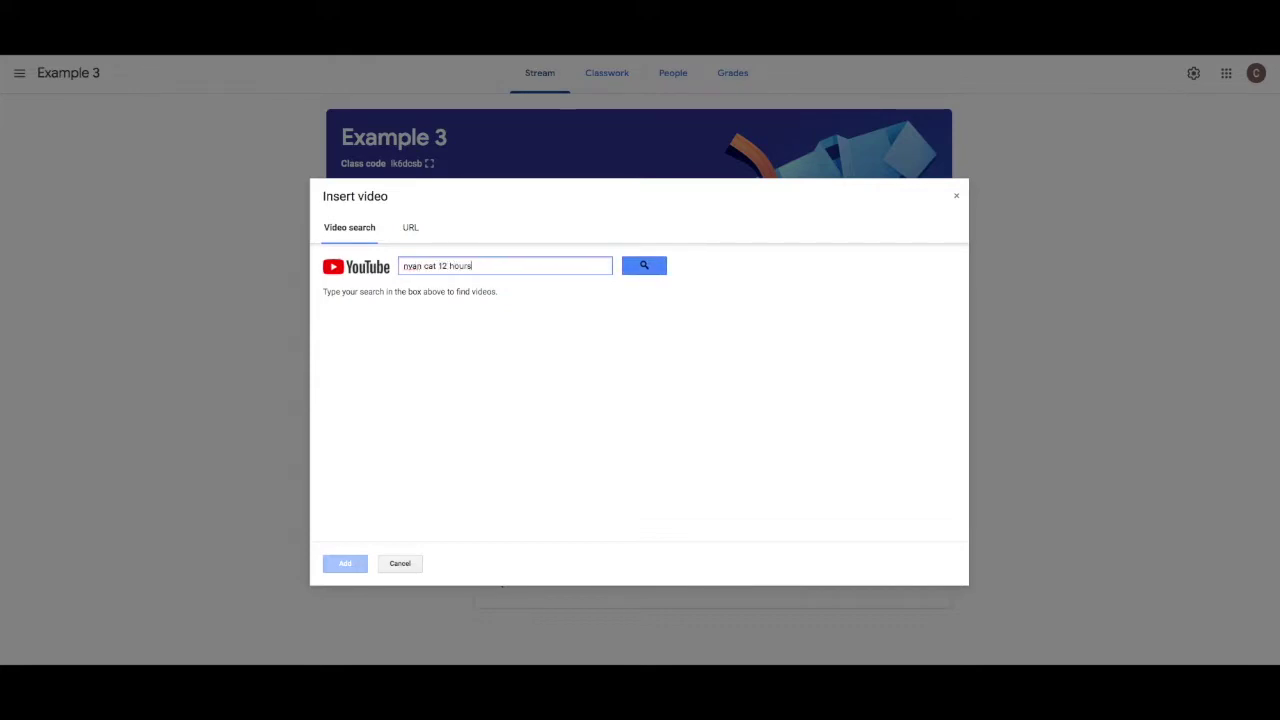
key("Return")
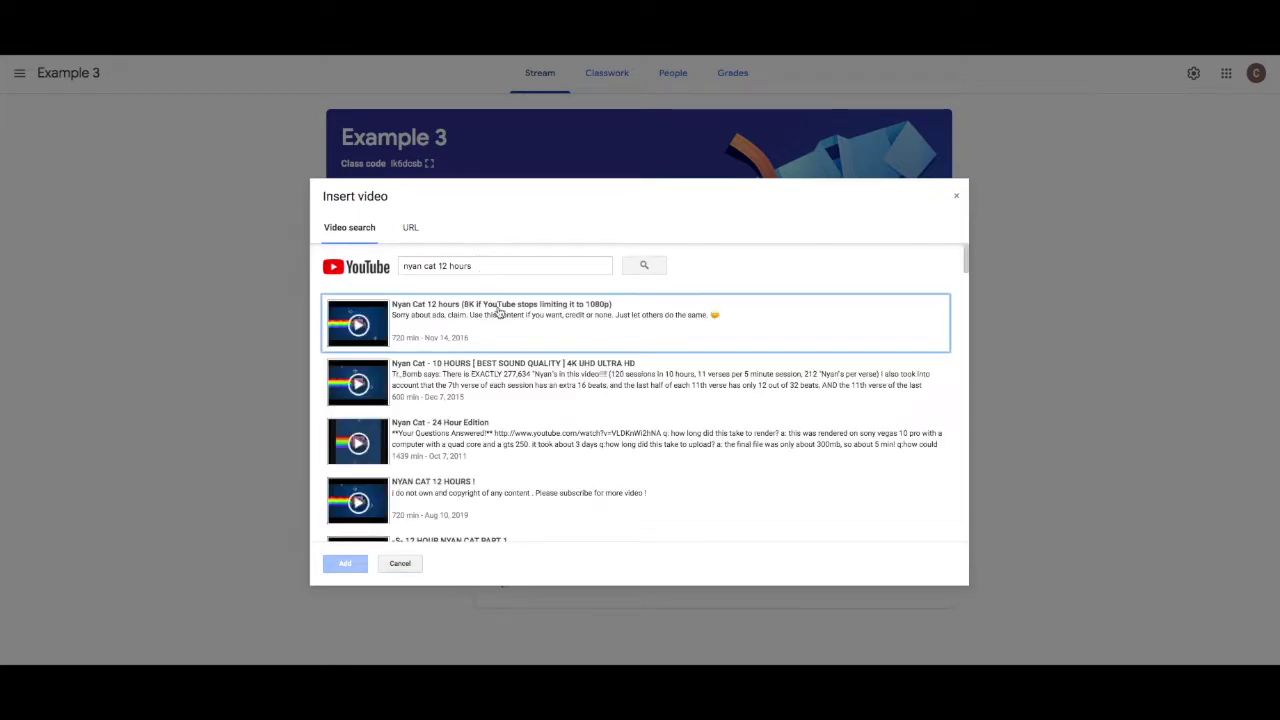
double_click(500, 314)
- Write 'Important video, please watch' and post the announcement
left_click(752, 367)
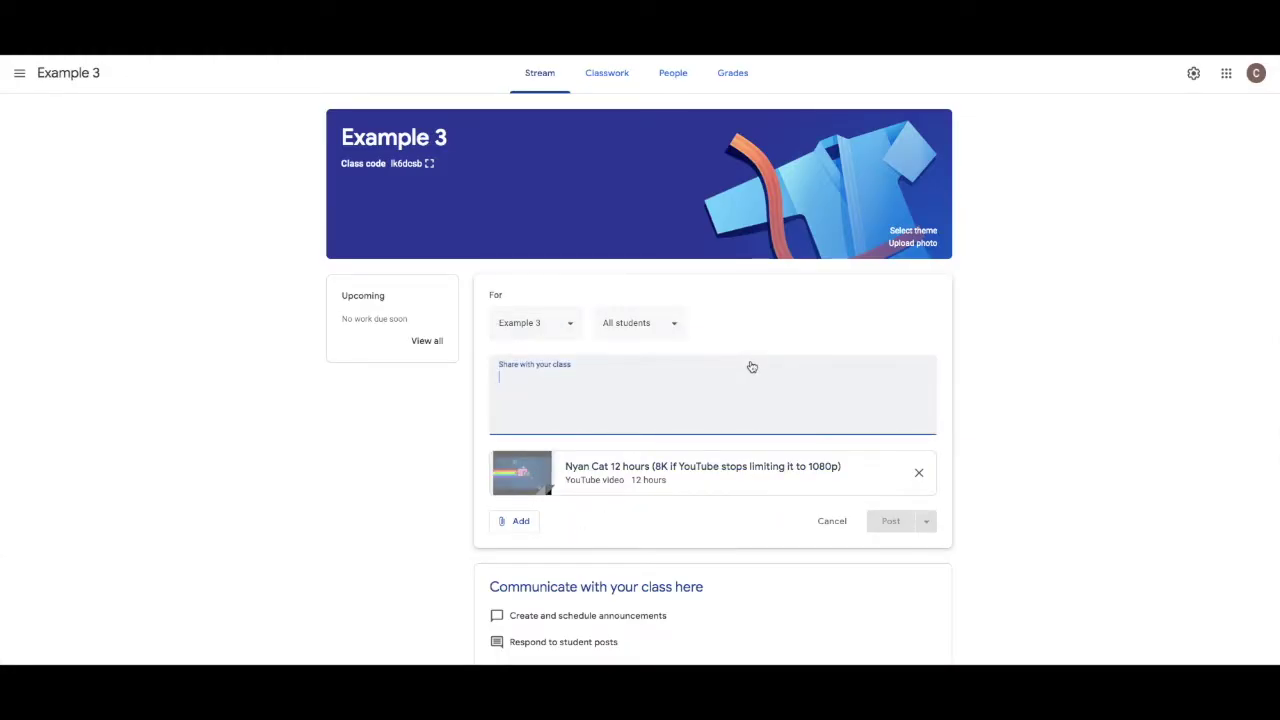
type("Important")
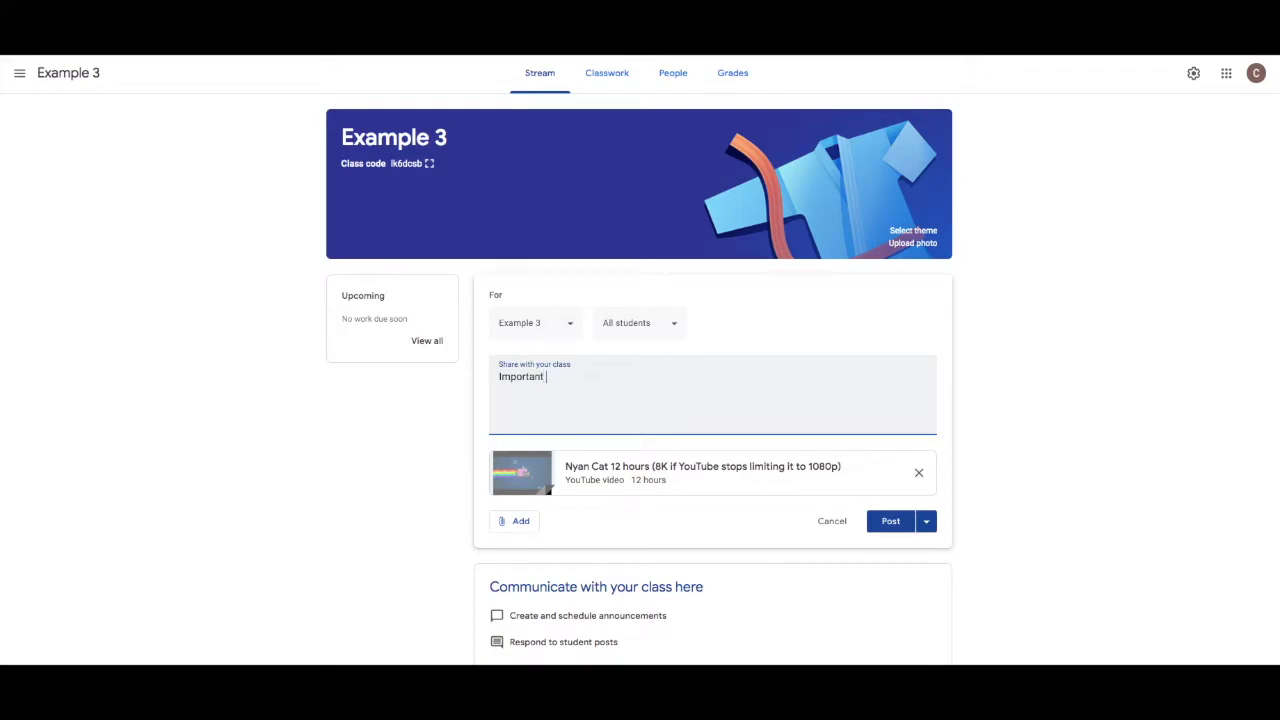
type(" video, please watch")
left_click(909, 524)
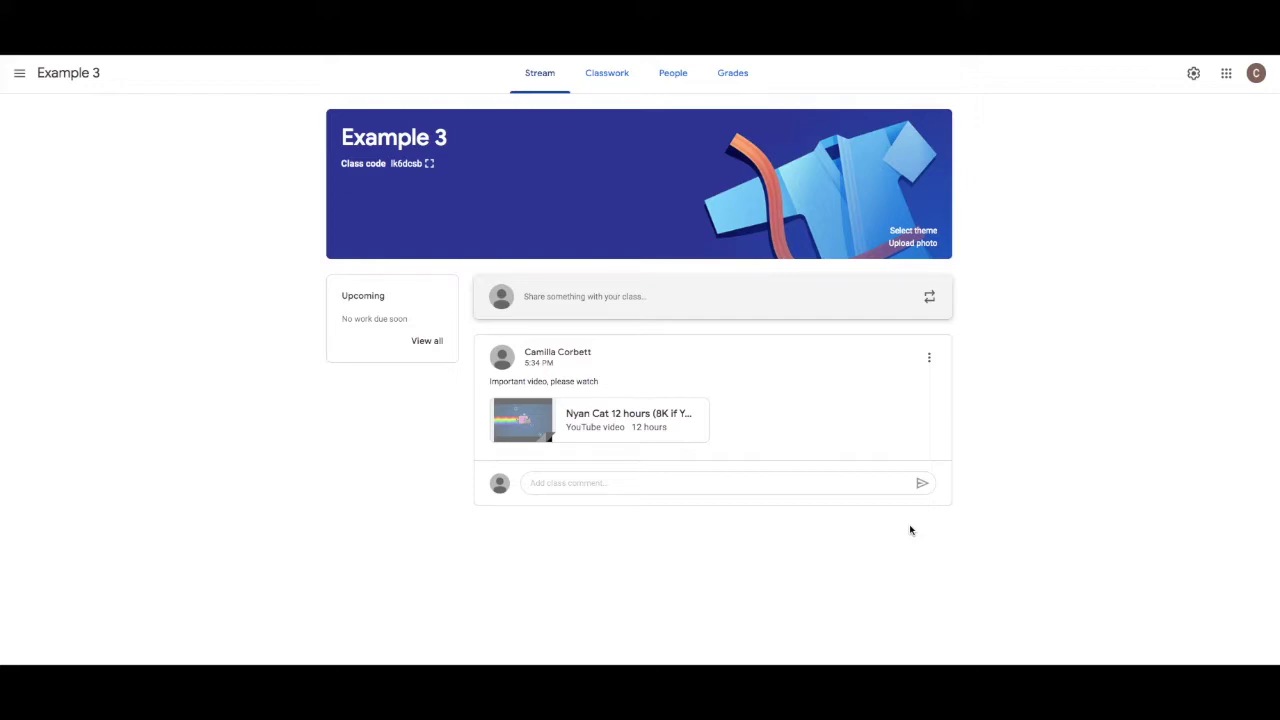
- From Classwork, reuse Example 1's Example Assignment with its Generic Worksheet Example
left_click(627, 78)
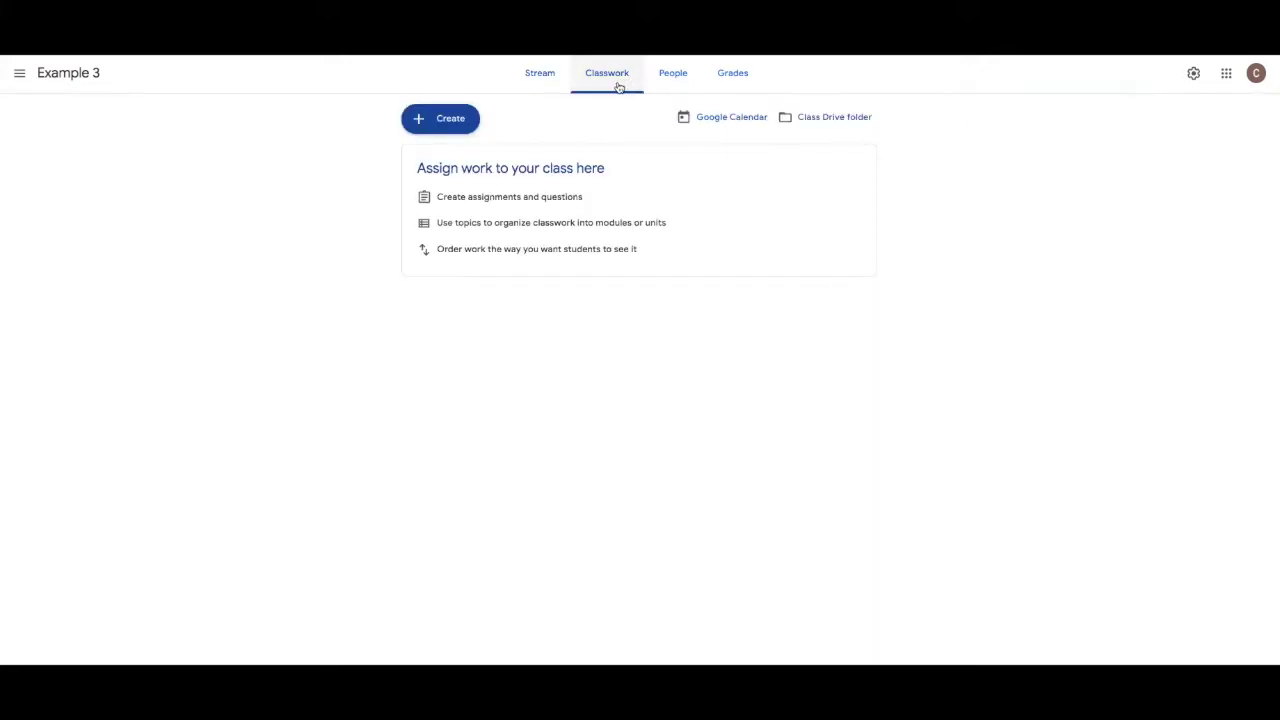
left_click(447, 124)
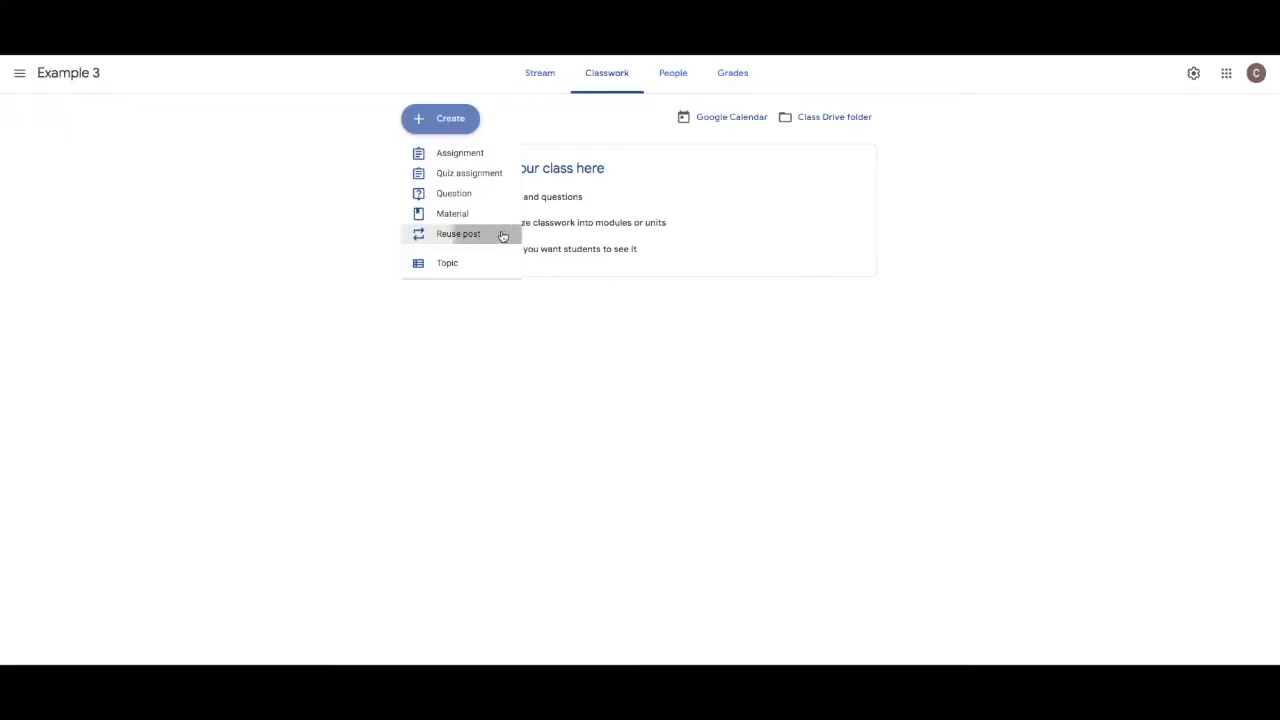
left_click(503, 235)
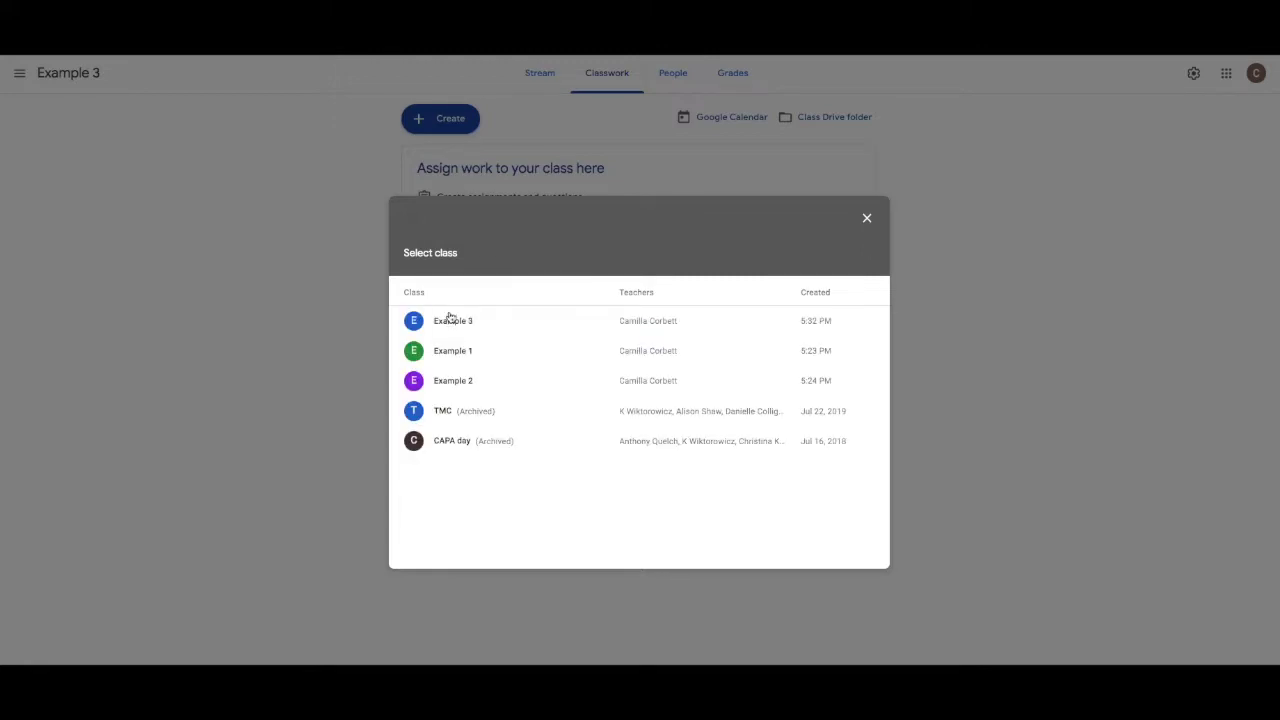
left_click(468, 352)
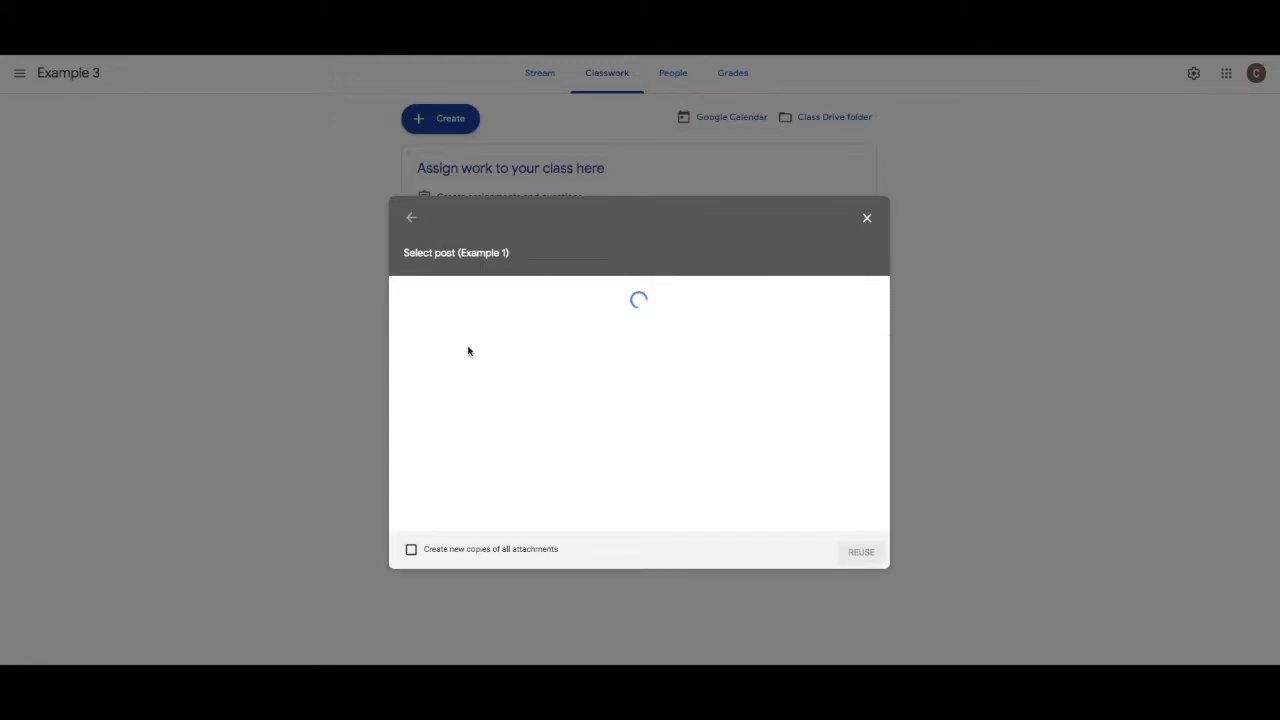
left_click(471, 333)
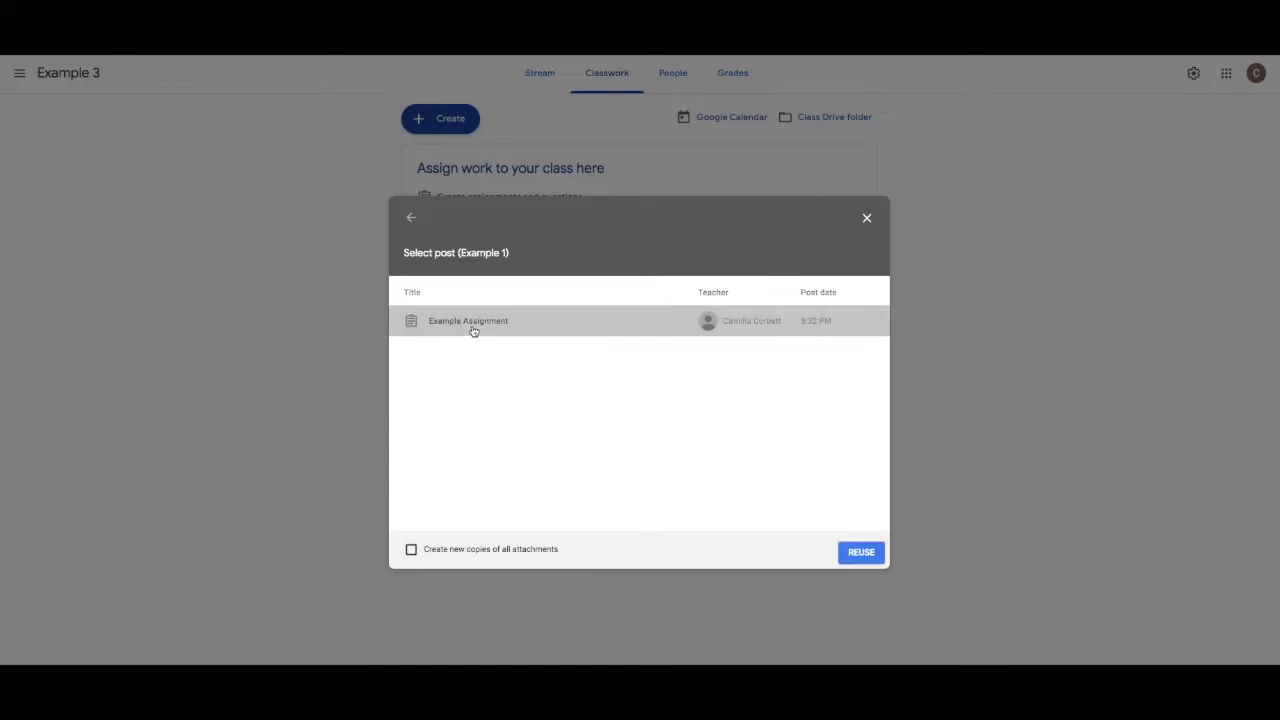
left_click(855, 554)
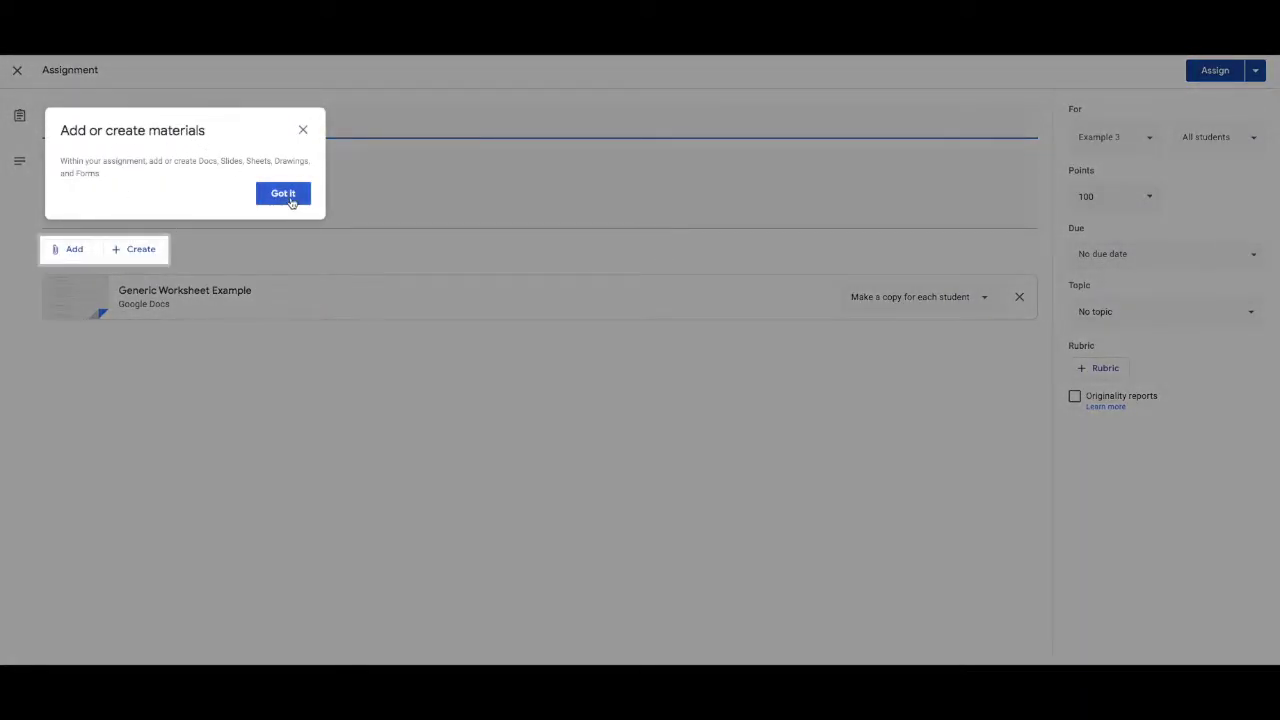
left_click(290, 200)
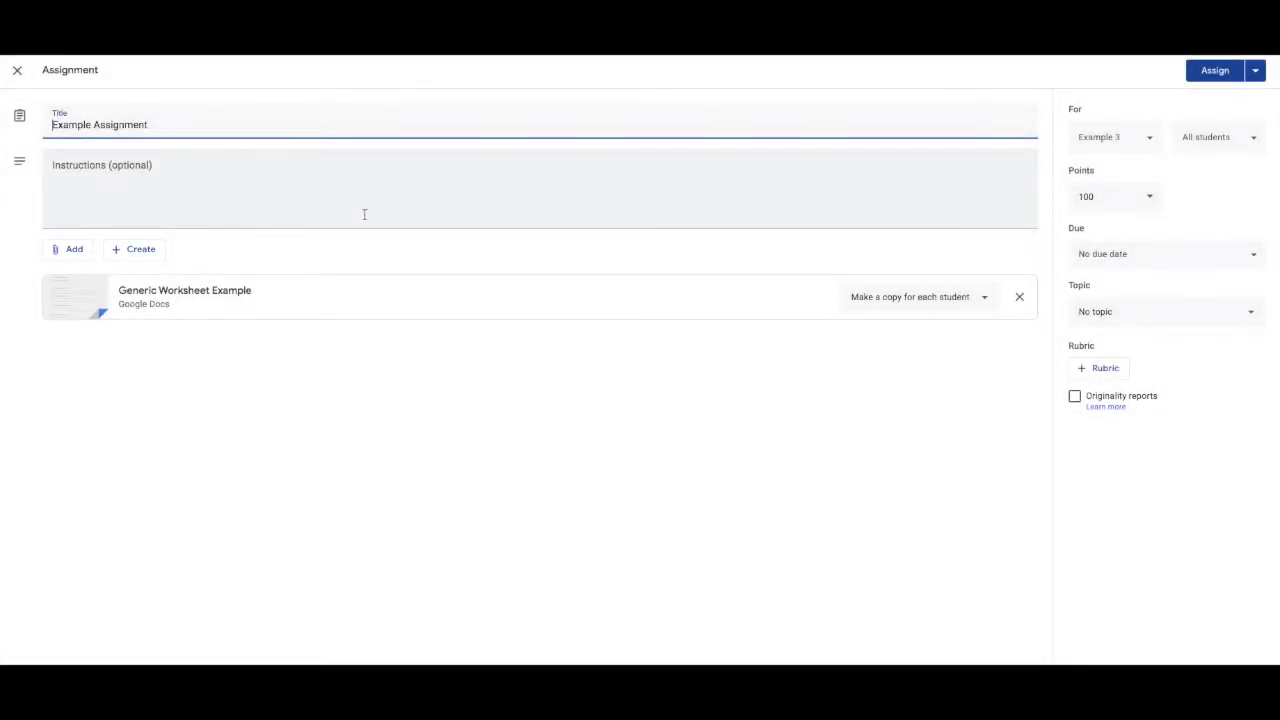
- Pick Example Doc from the Google Drive picker's Recent files as an attachment
left_click(69, 249)
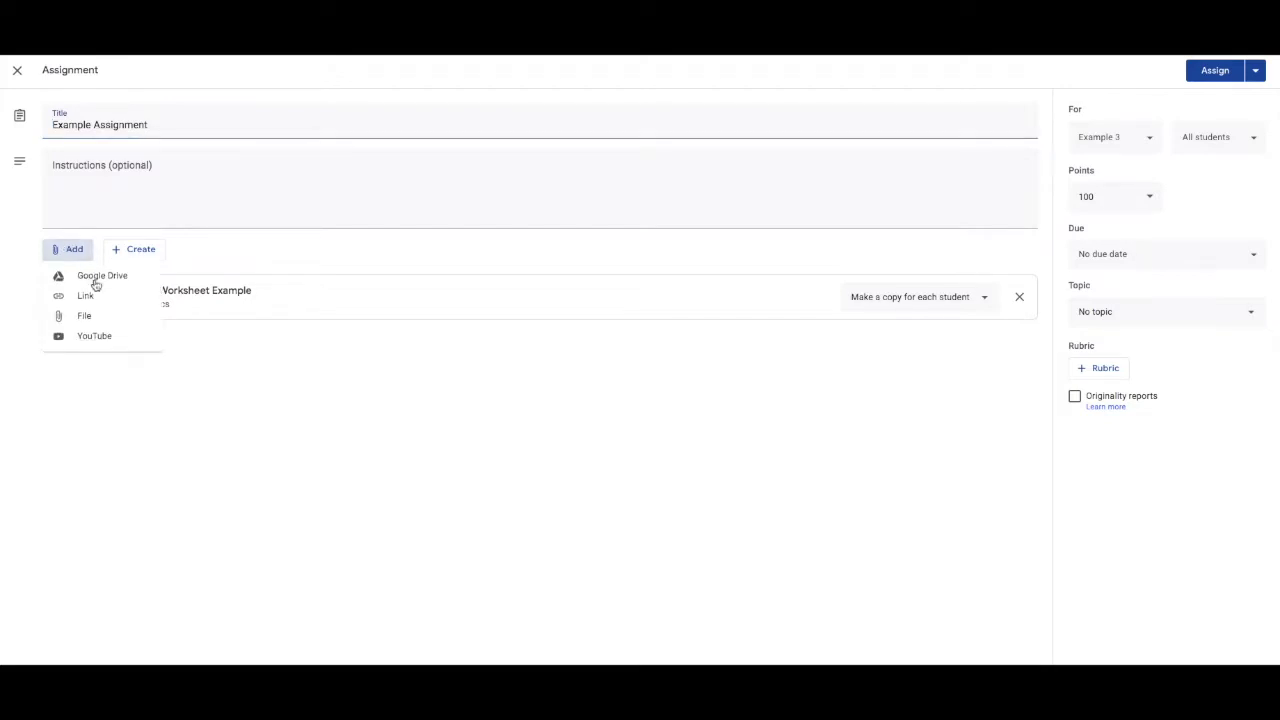
left_click(95, 276)
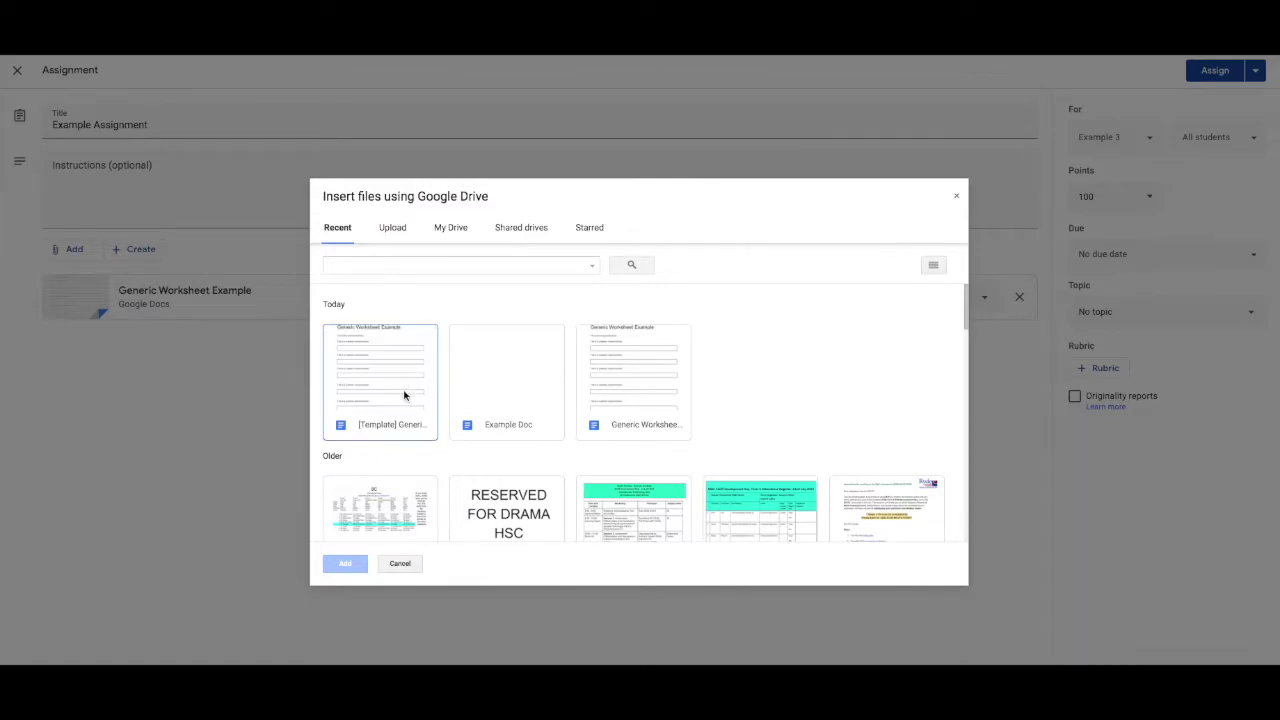
double_click(524, 408)
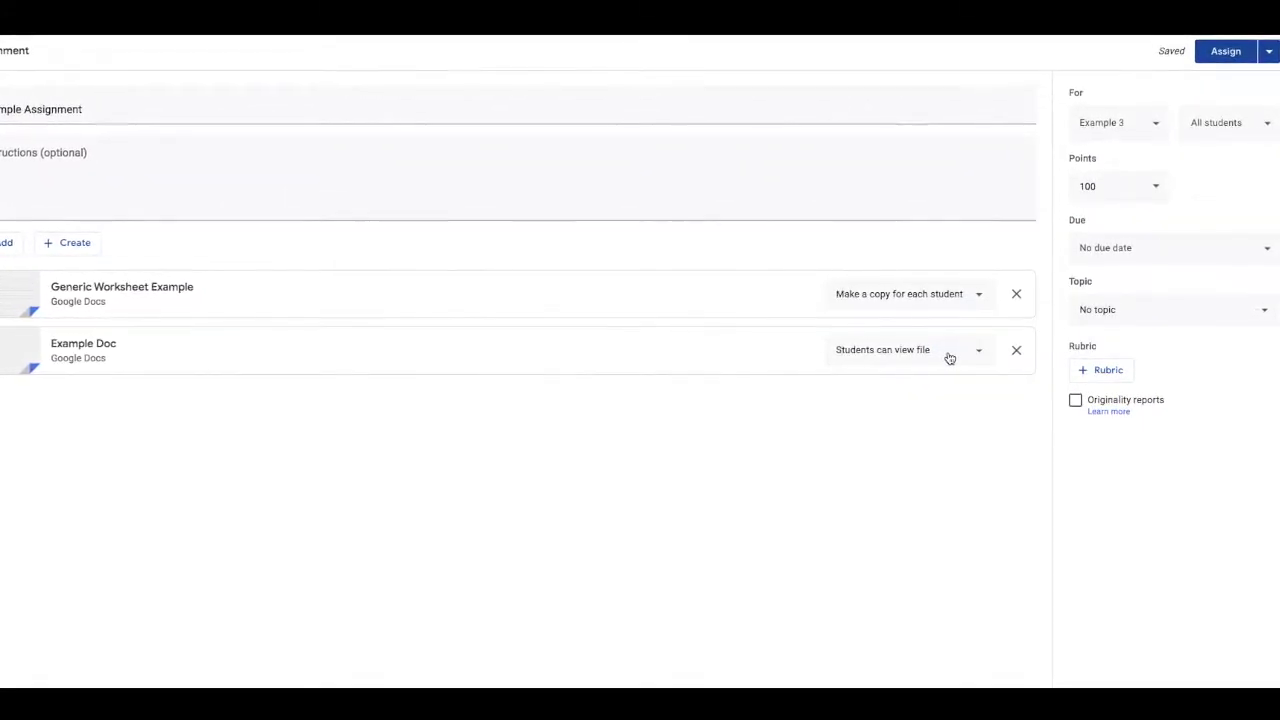
- Set Example Doc to Make a copy for each student, after briefly trying edit access
left_click(947, 357)
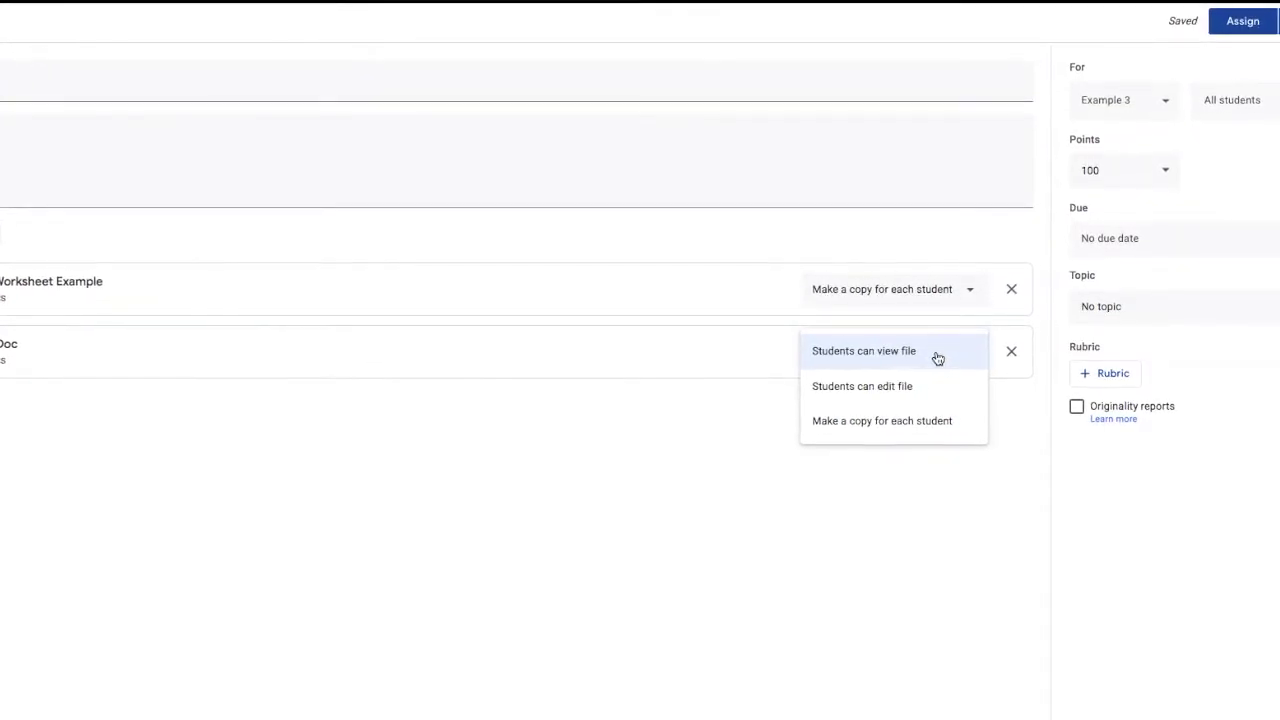
left_click(893, 423)
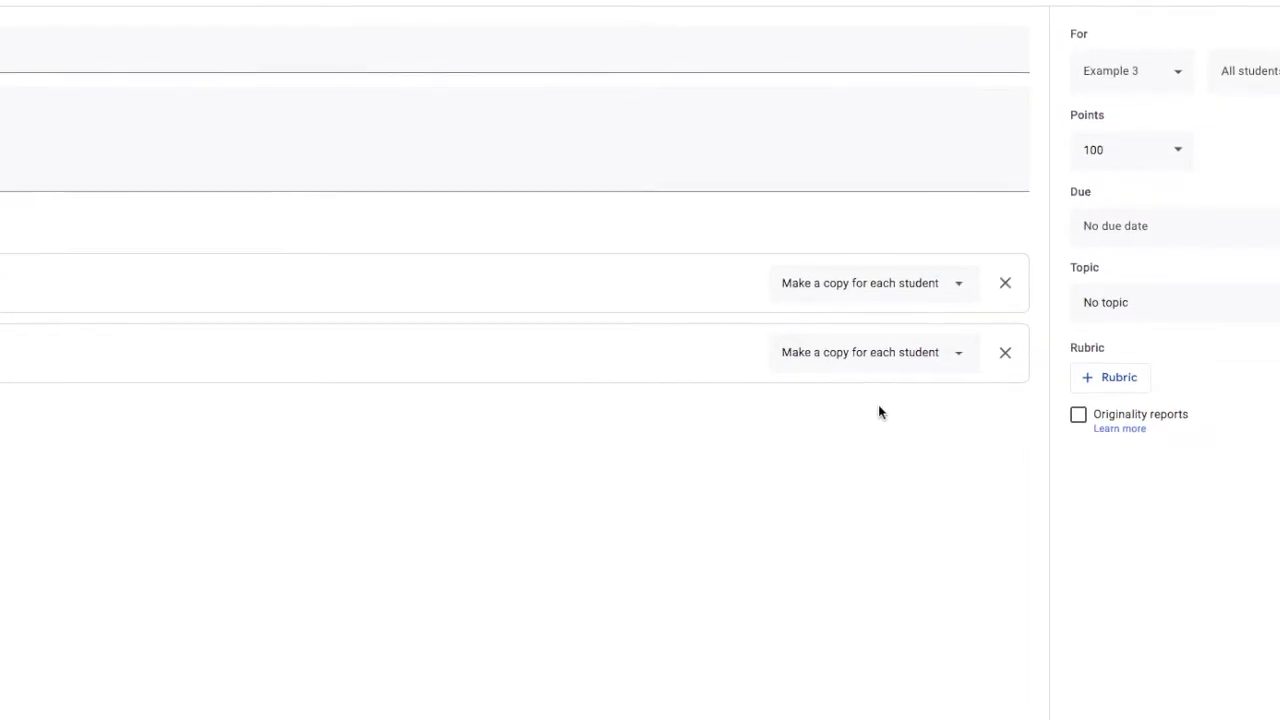
left_click(840, 370)
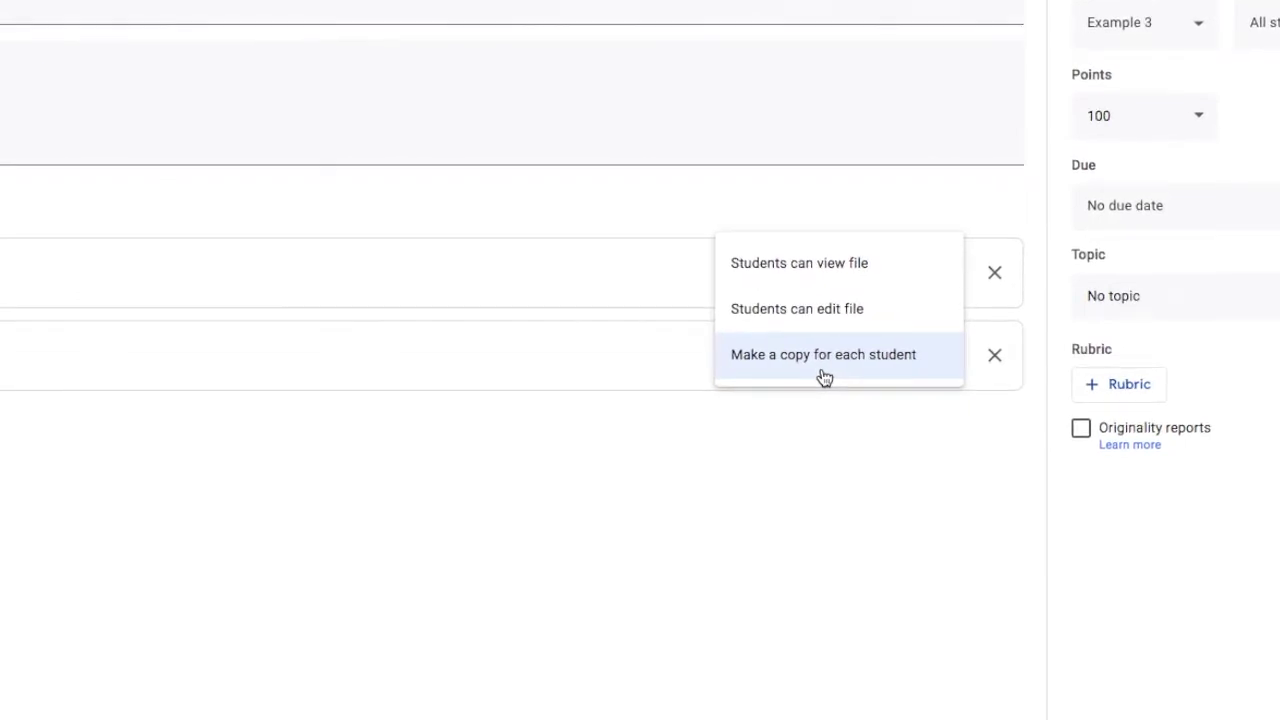
left_click(810, 308)
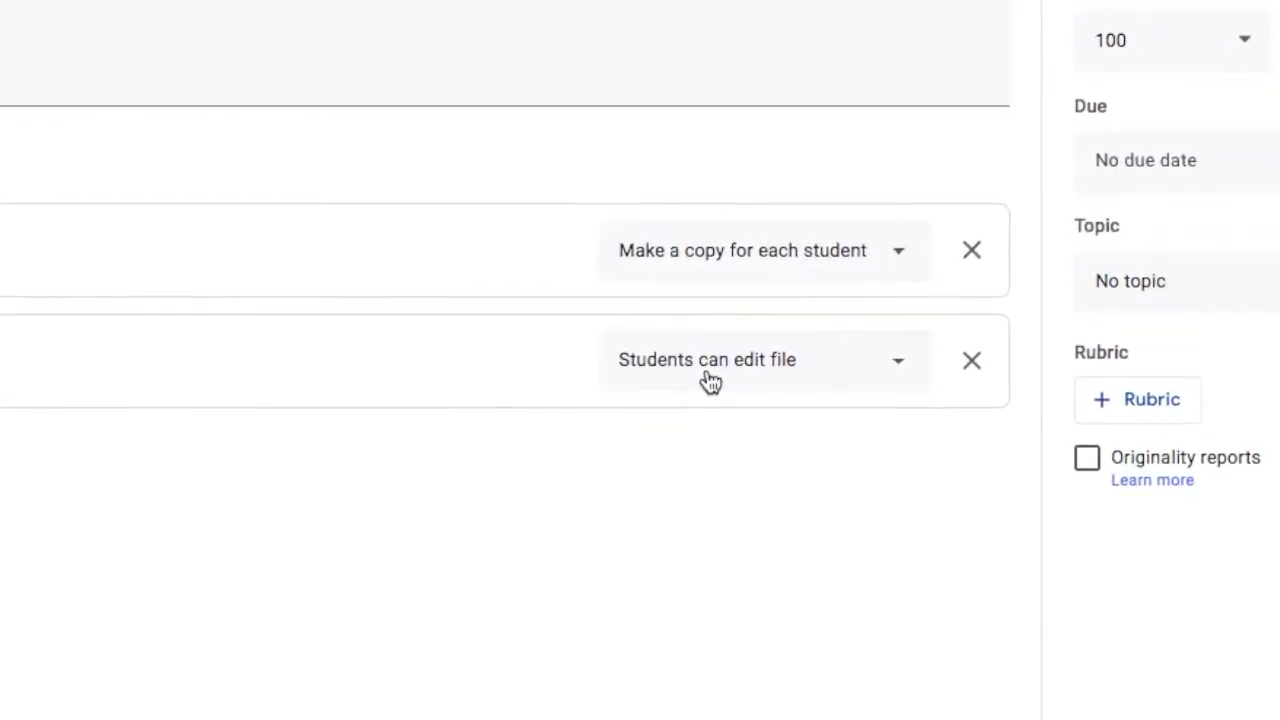
left_click(624, 386)
left_click(608, 466)
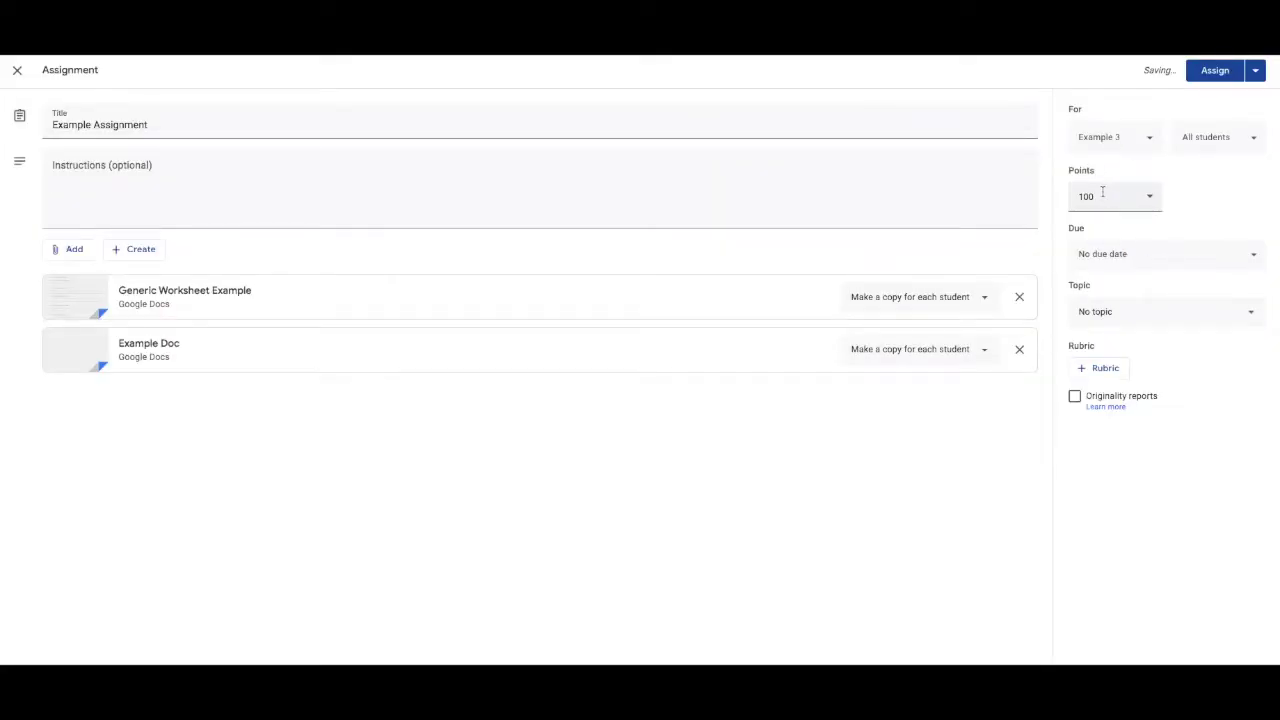
- Set the assignment due date to Wed, Mar 25, 10:00 AM
left_click(1117, 252)
left_click(1112, 304)
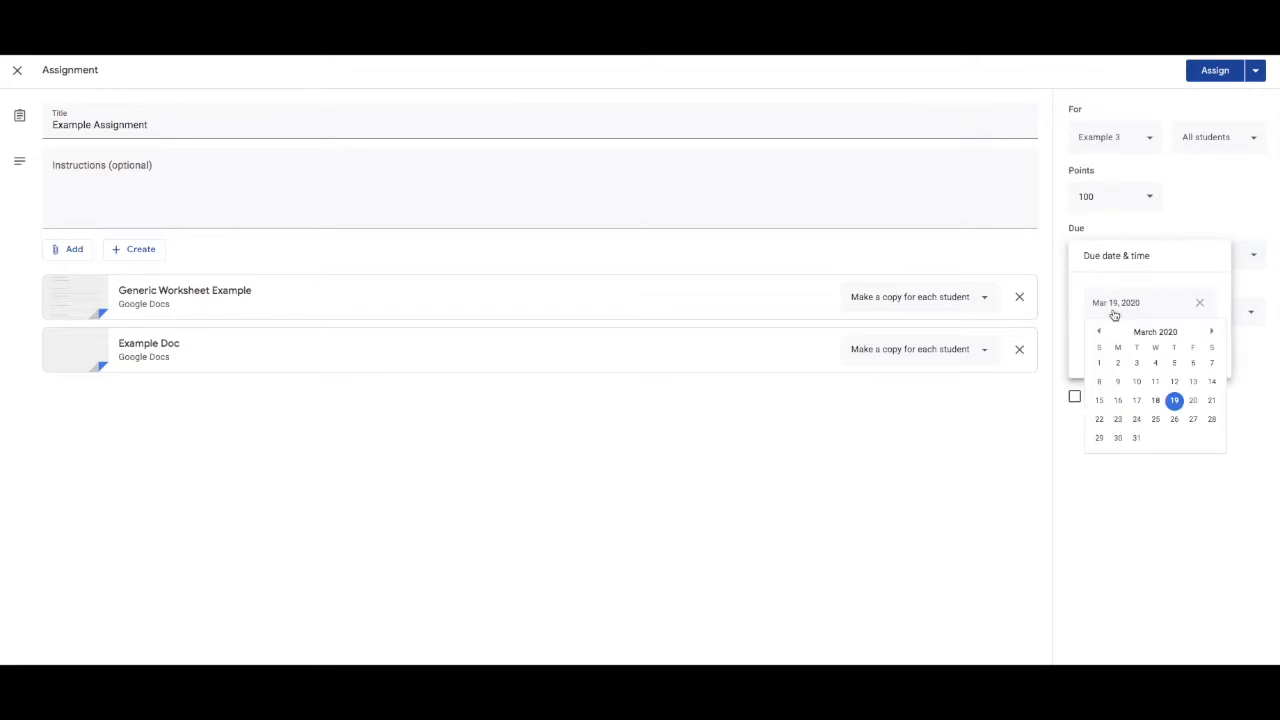
left_click(1155, 420)
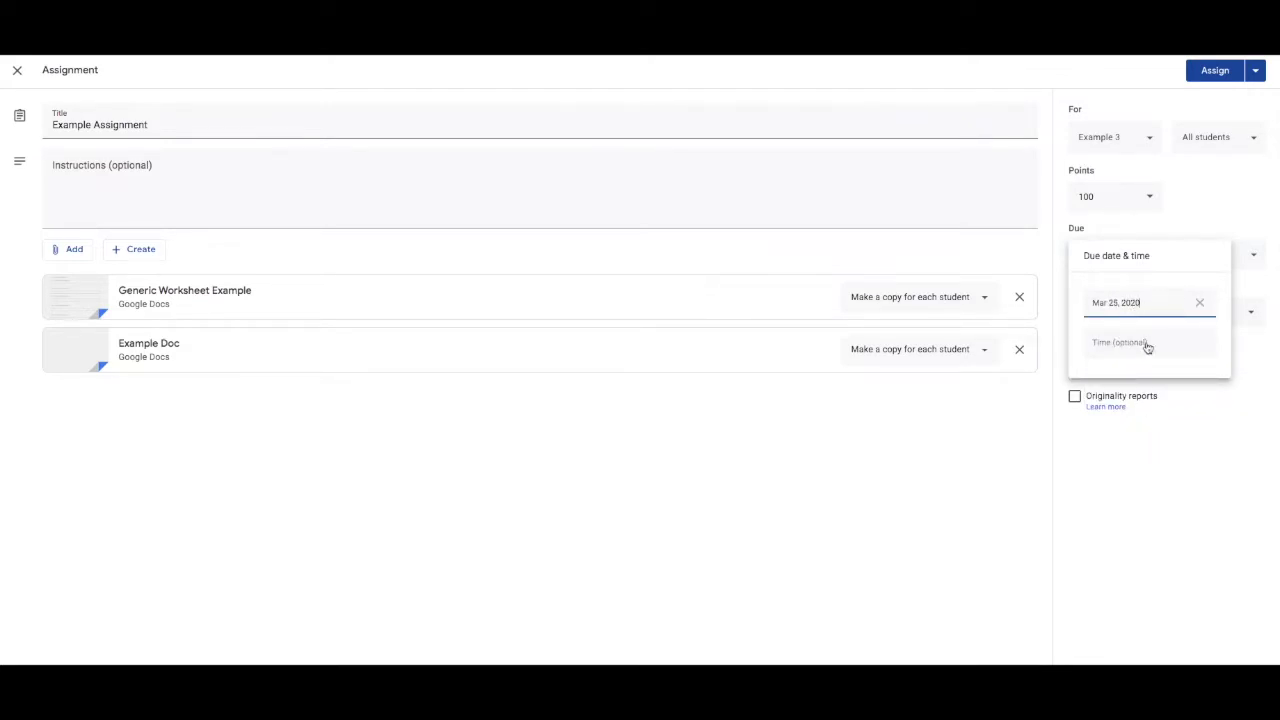
left_click(1140, 311)
left_click(1158, 421)
left_click(1129, 342)
key("BackSpace")
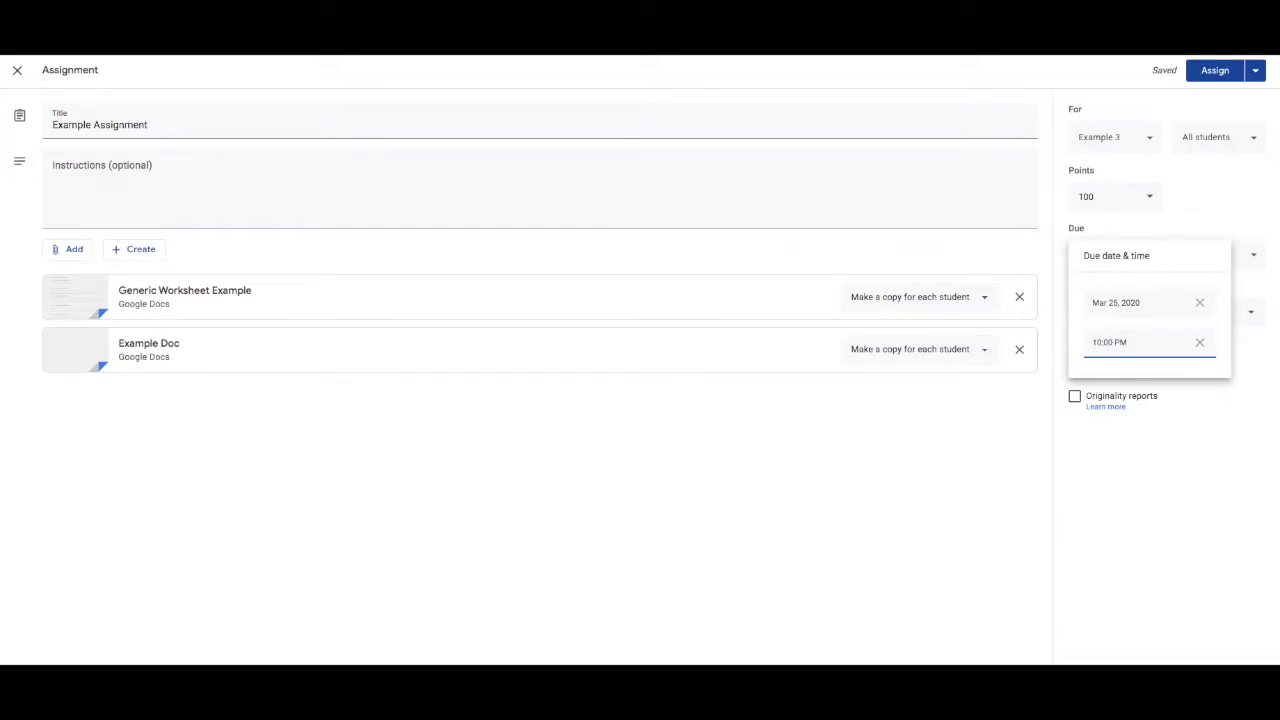
left_click(1225, 592)
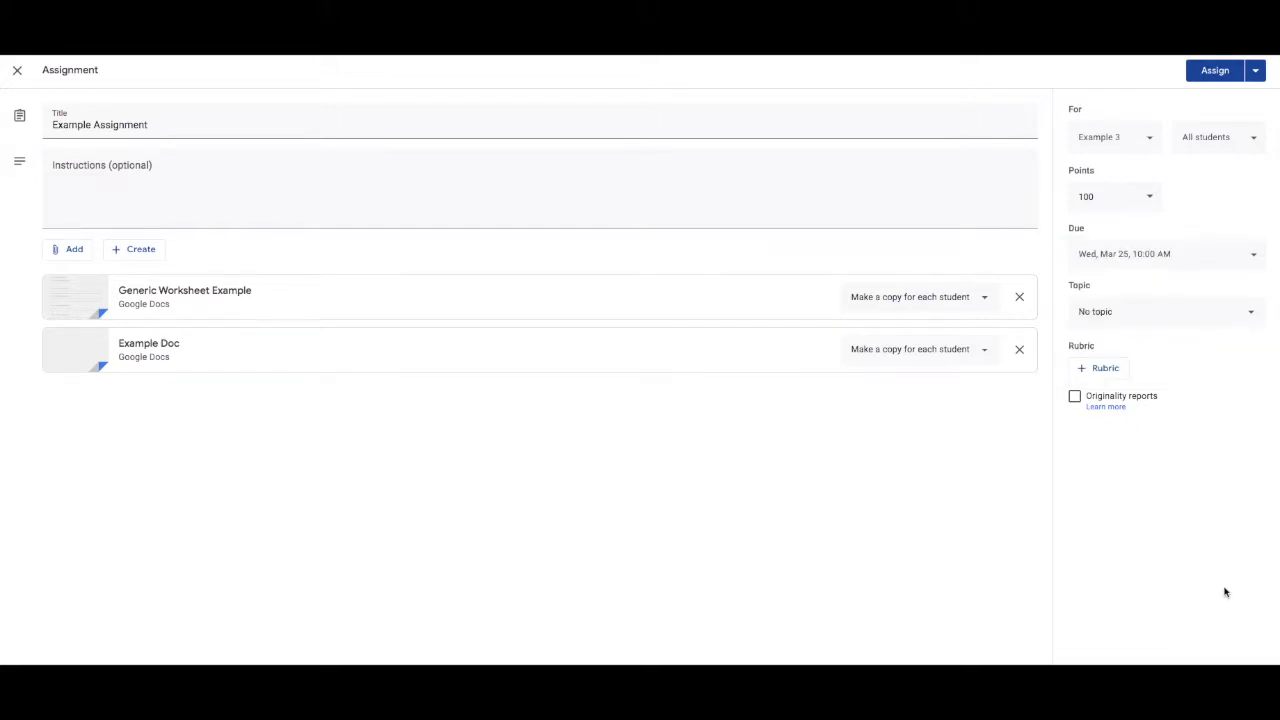
- Put the assignment under a new topic Term 1 and change points to 3
left_click(1225, 320)
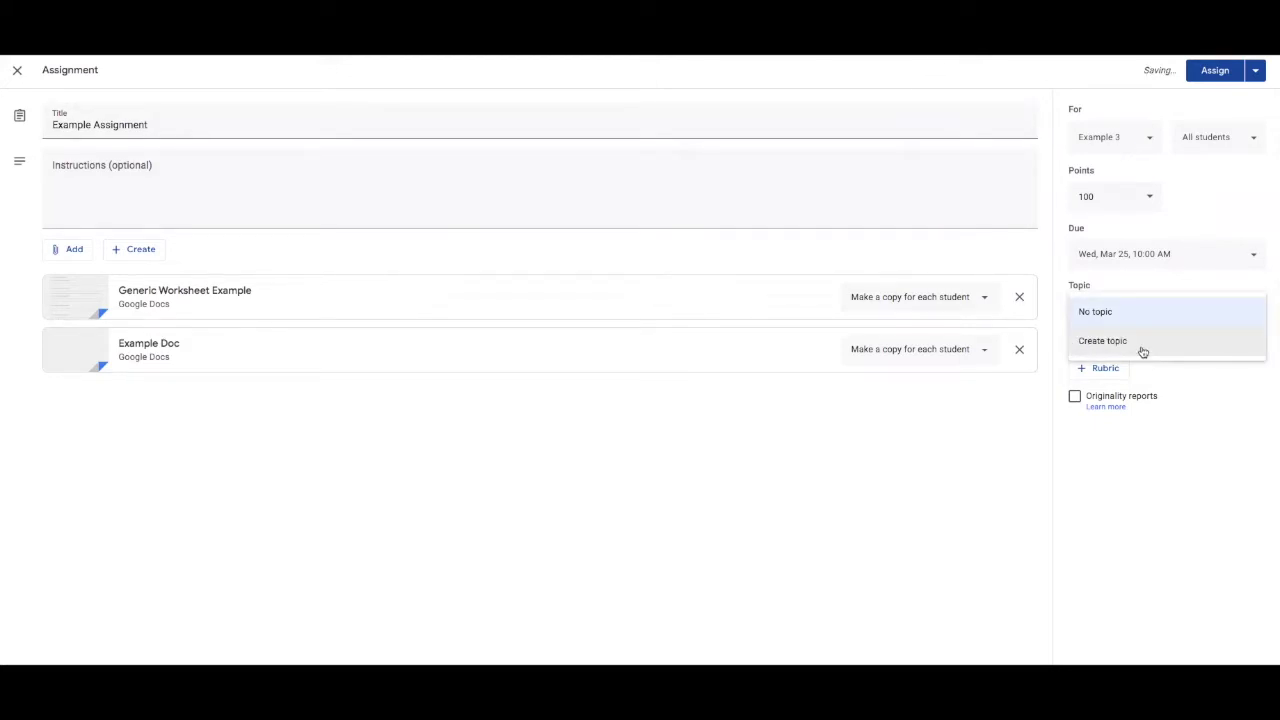
left_click(1142, 348)
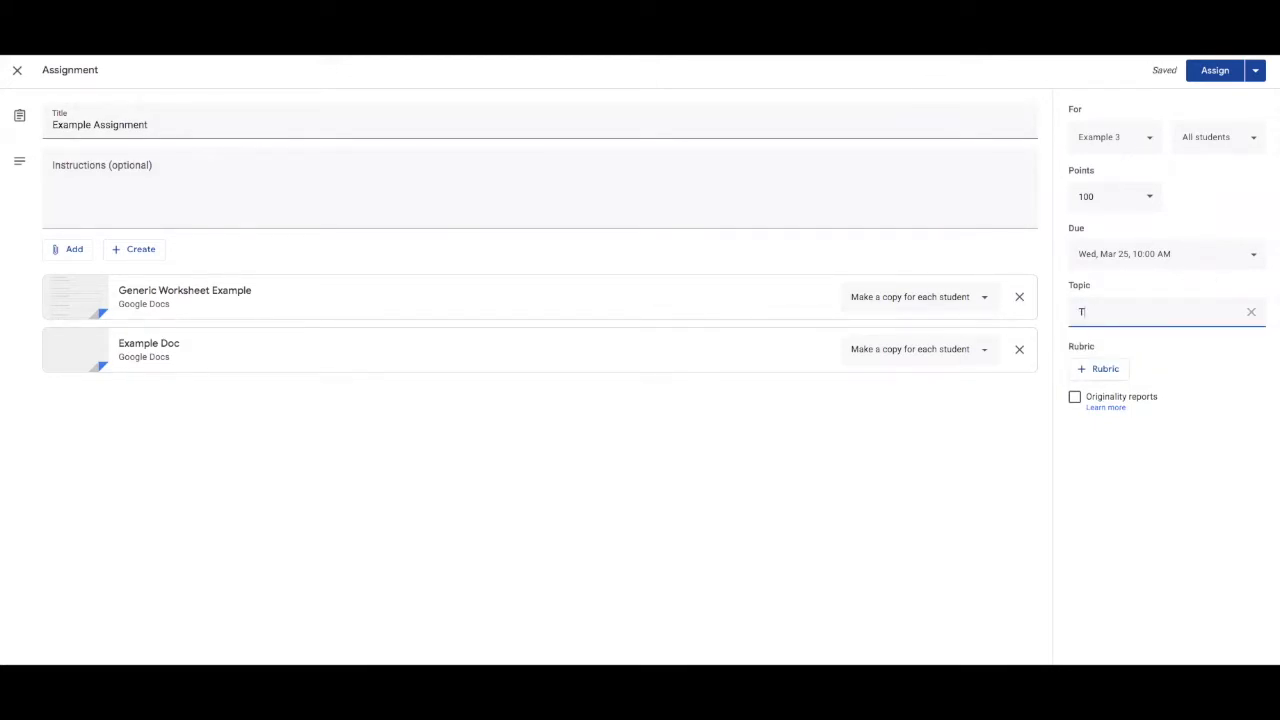
left_click(1222, 497)
left_click(1100, 196)
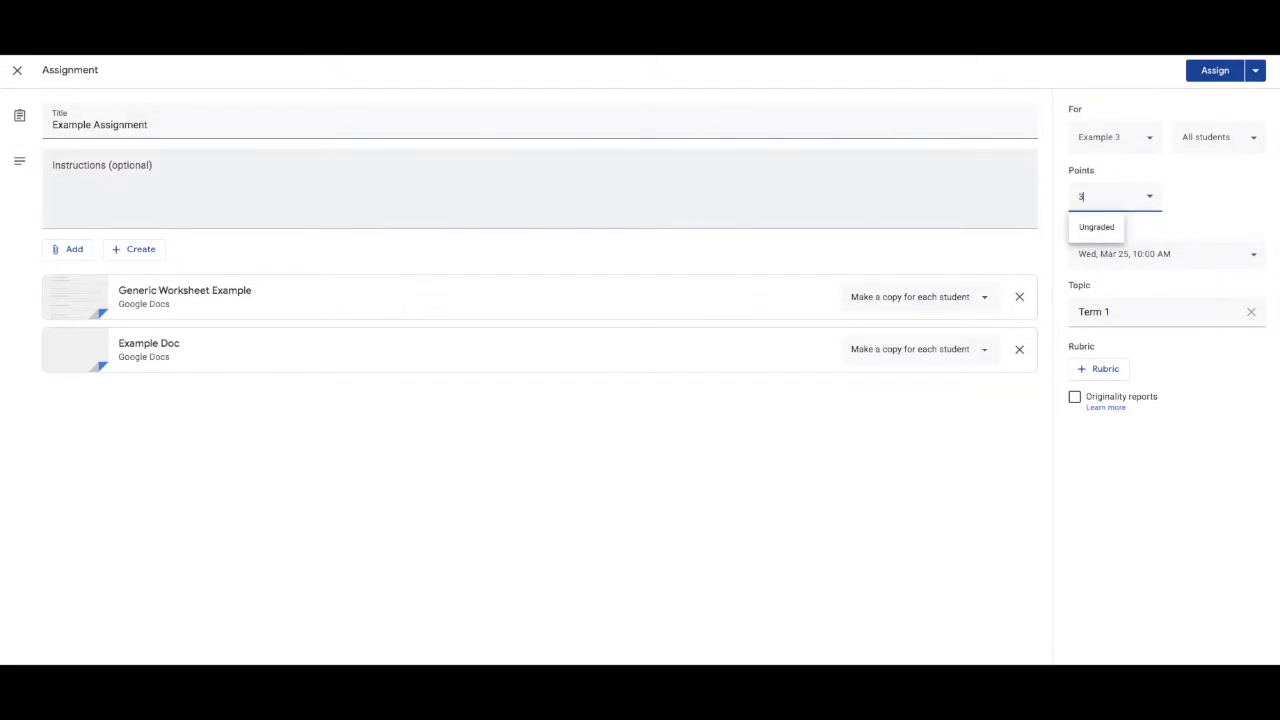
type("3")
left_click(1168, 490)
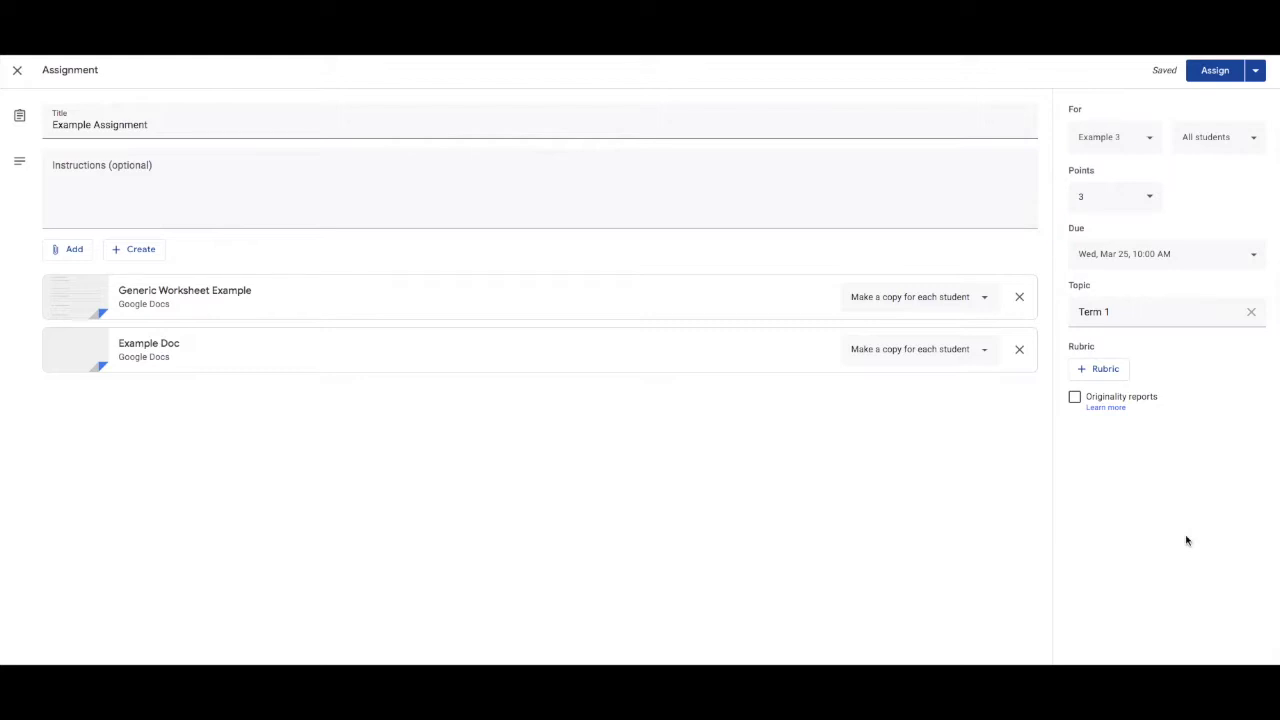
- Start a new rubric with a 'Worksheet' criterion worth 3 points, plus levels for 2 and 1 points
left_click(1089, 374)
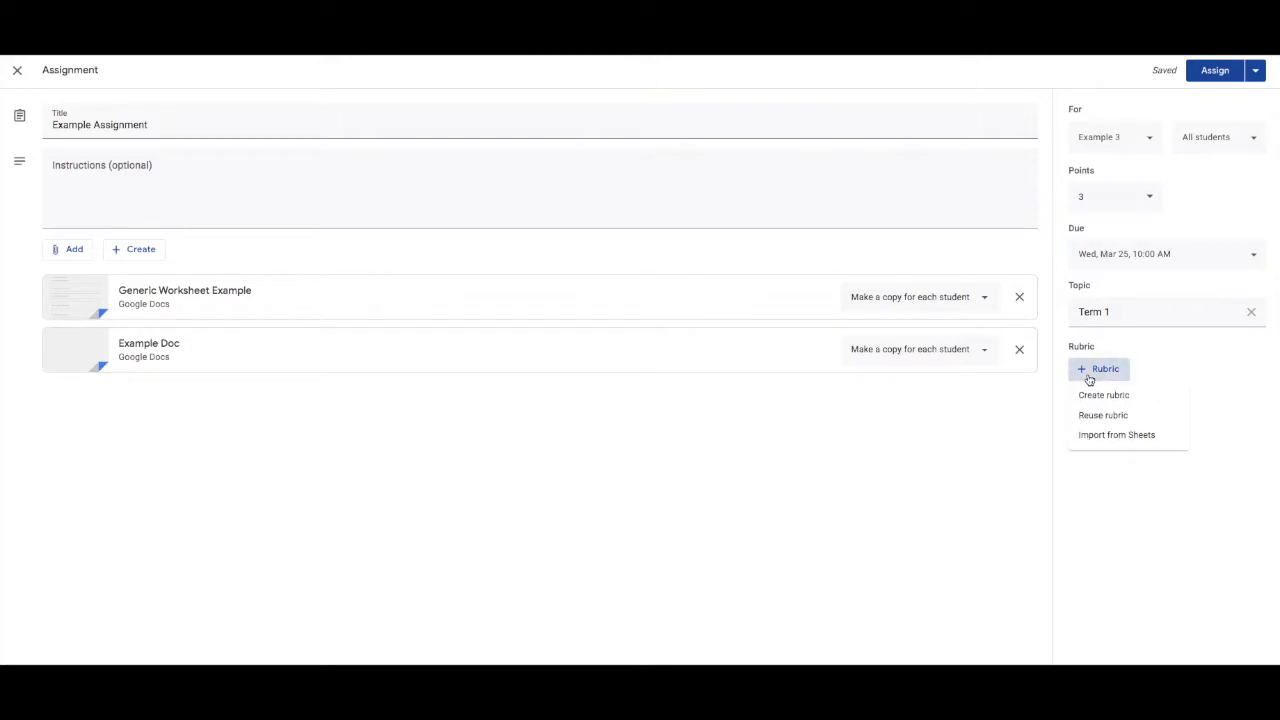
left_click(1092, 394)
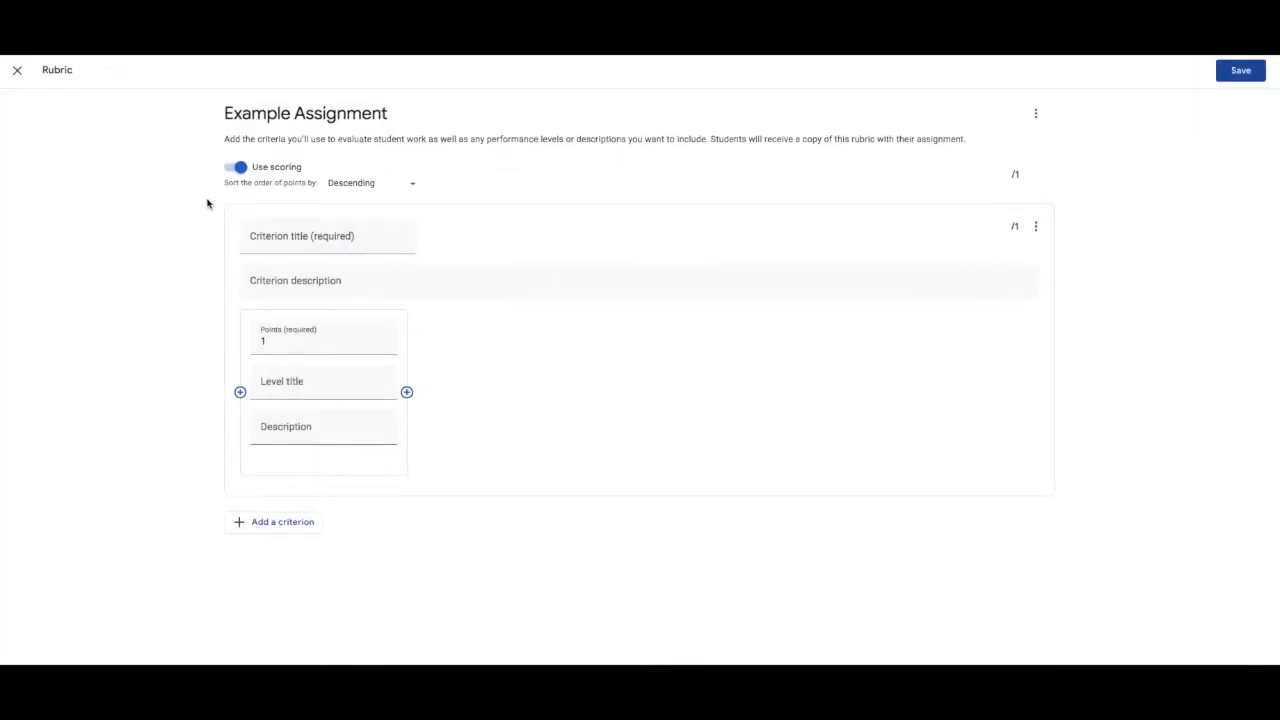
left_click(311, 233)
type("Worksheet")
left_click(312, 235)
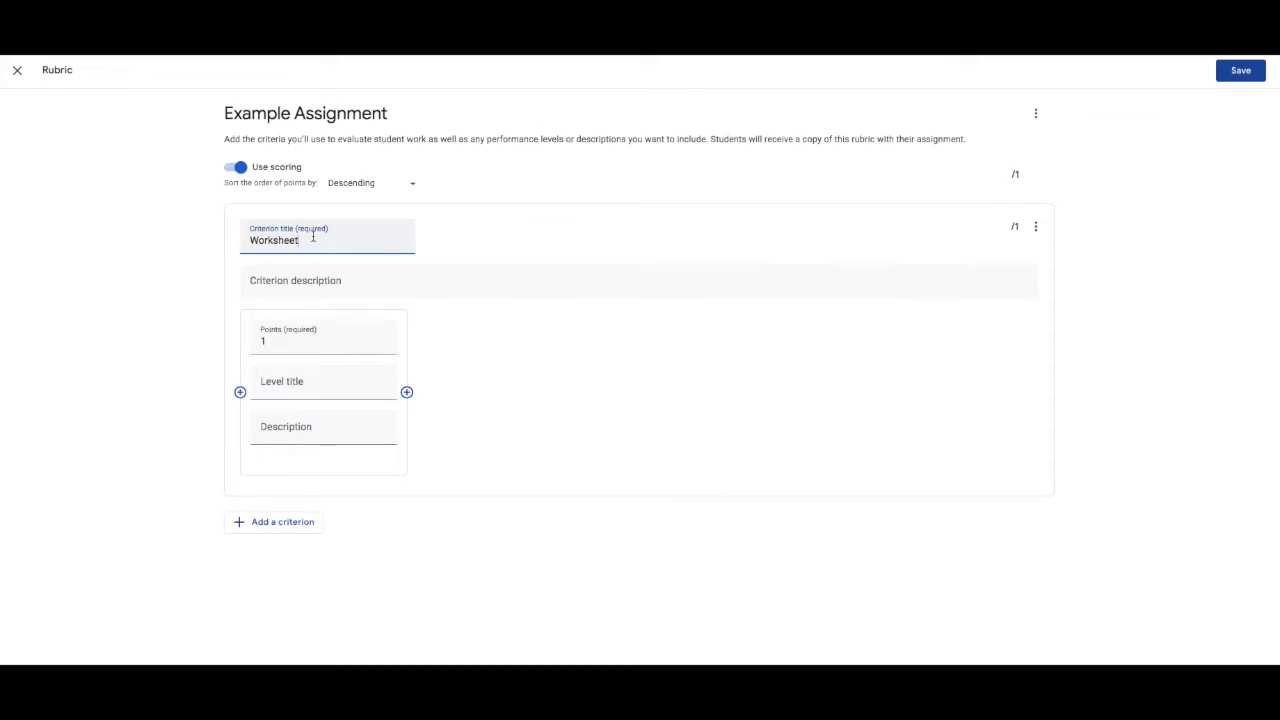
left_click(304, 343)
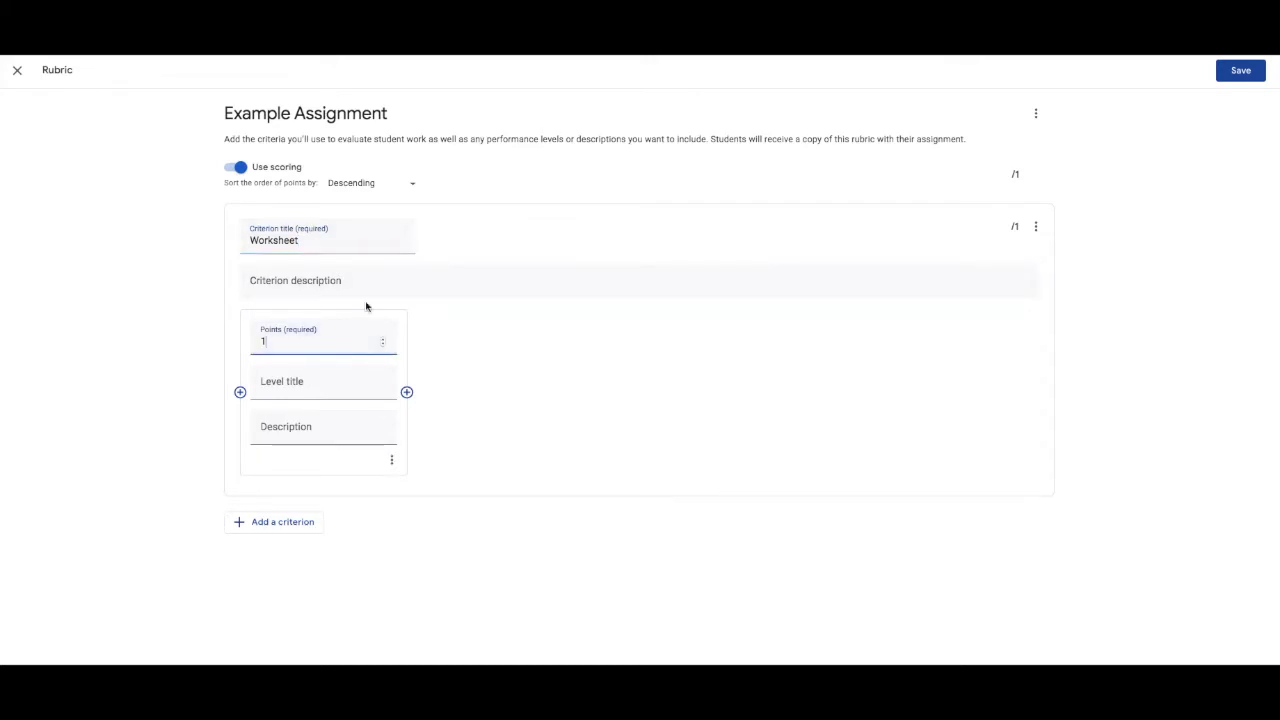
type("3")
left_click(407, 393)
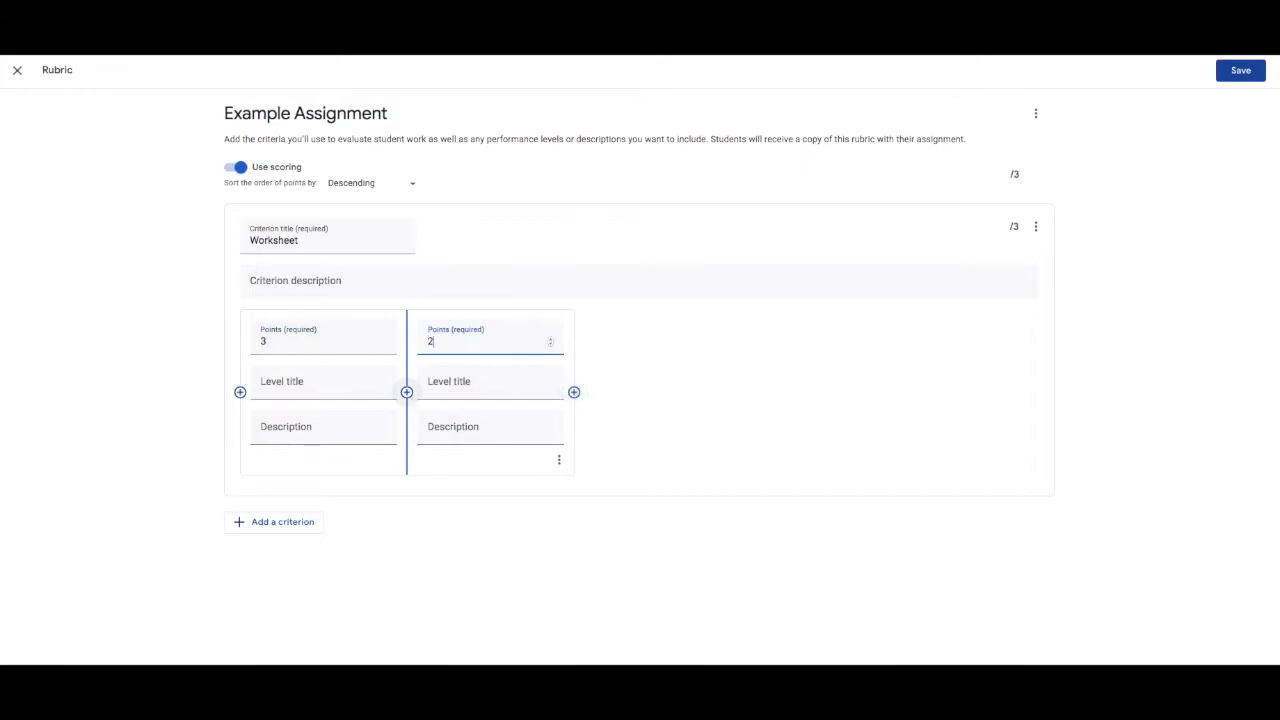
left_click(574, 393)
- Describe the high-standard top level, and name the second level 'Medium' with 'Task completed to a satisfactory standard'
left_click(370, 381)
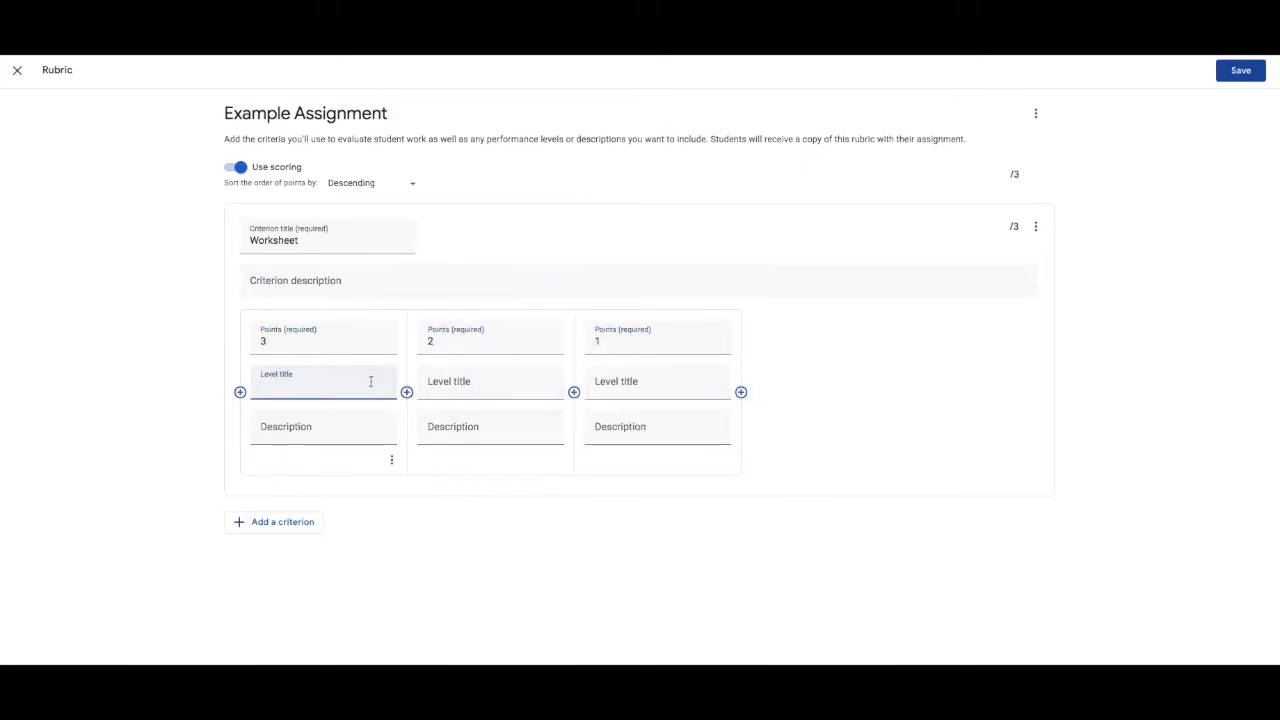
left_click(322, 431)
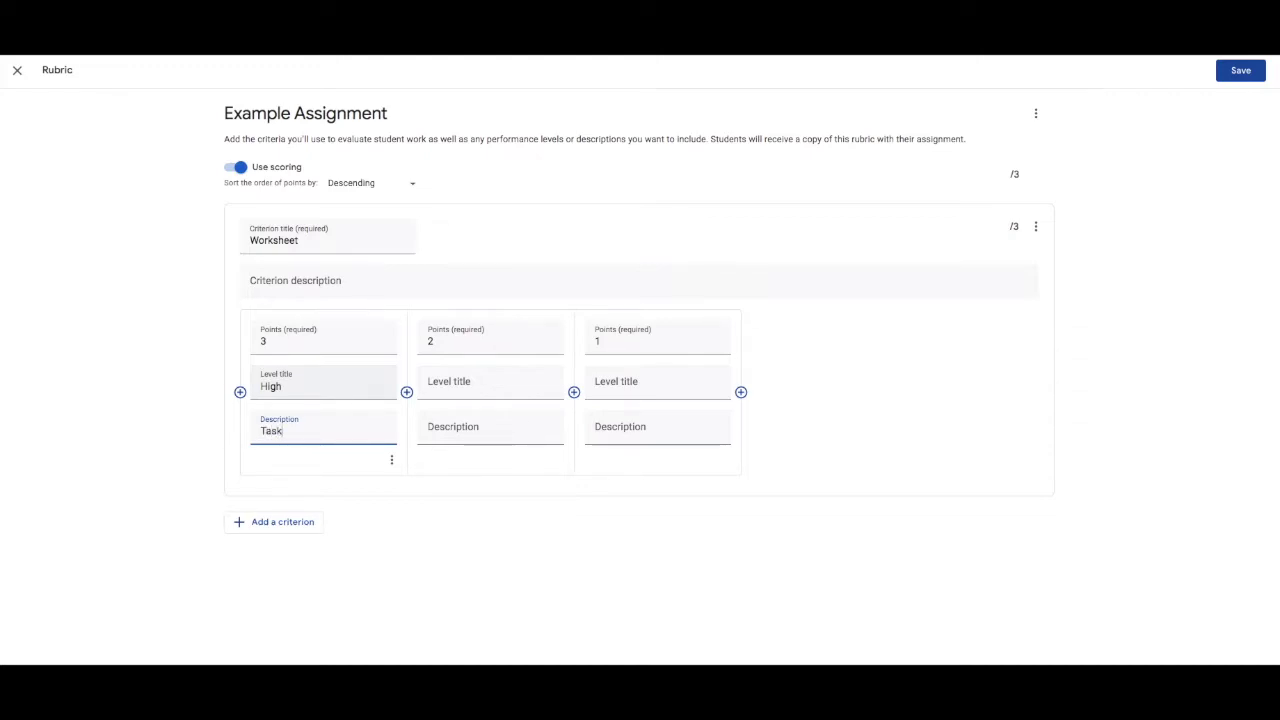
type("Task completed to a high standard")
key("Tab")
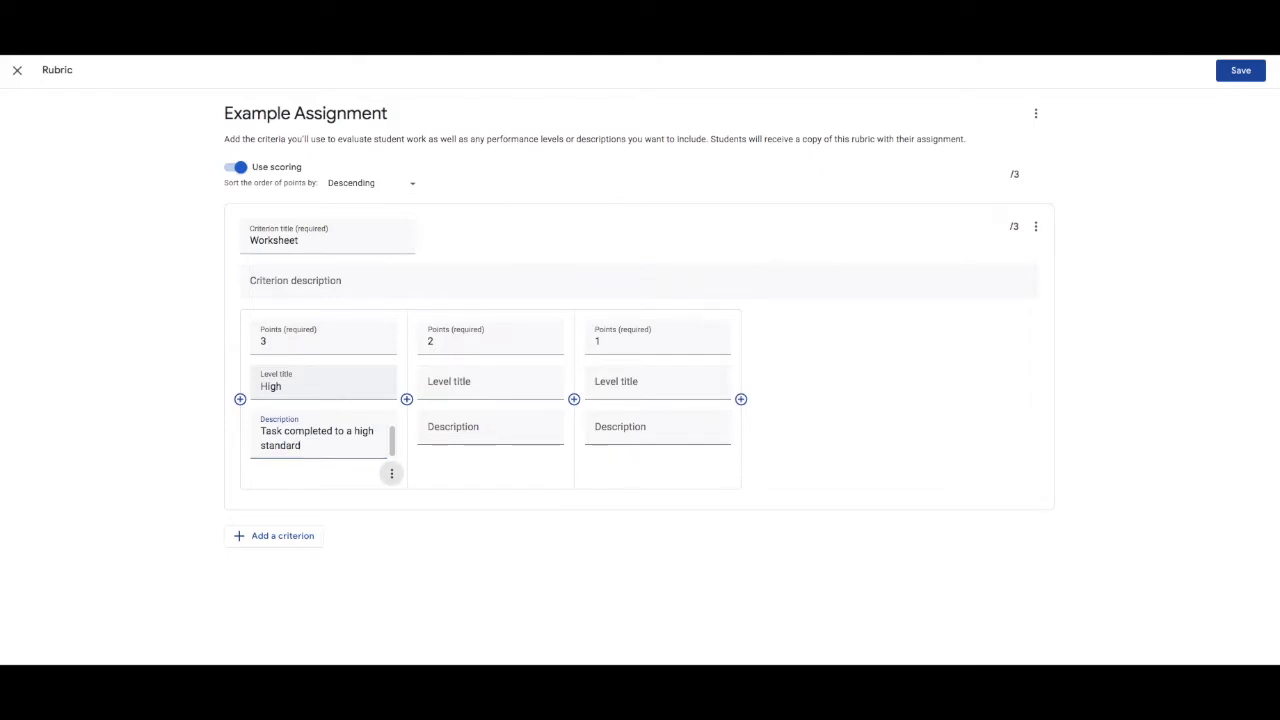
left_click(509, 392)
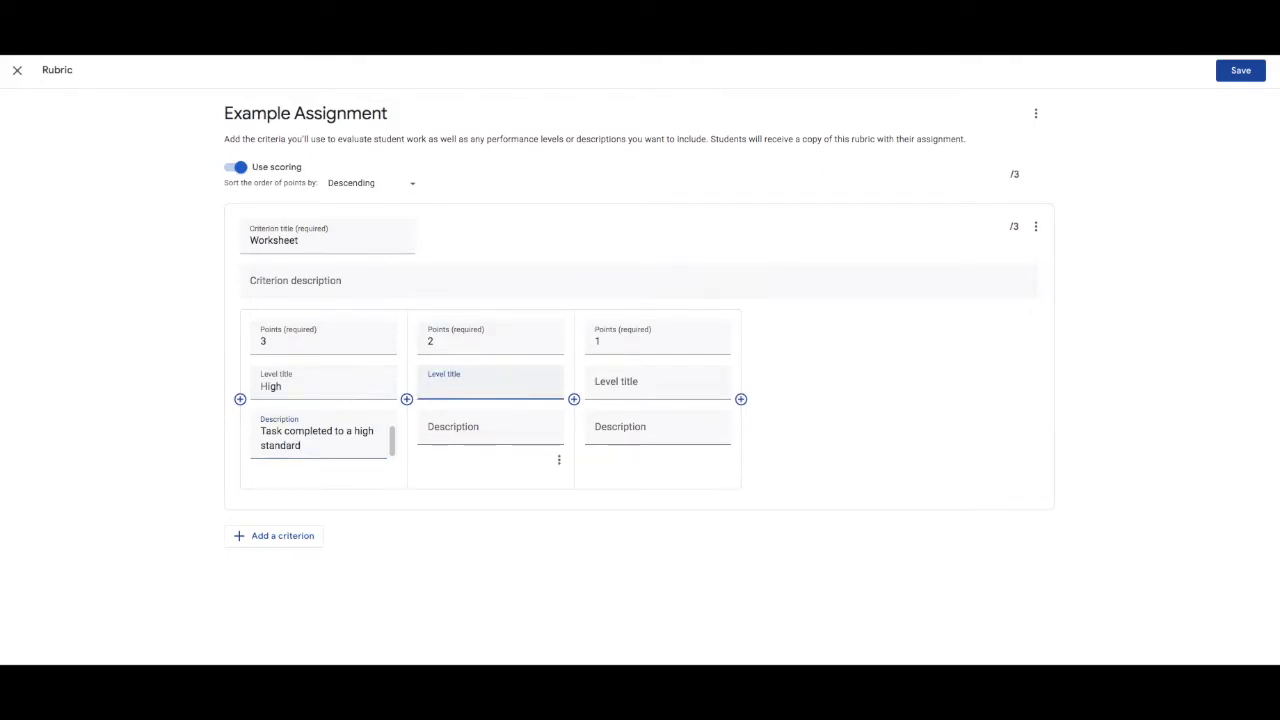
type("Medium")
key("Tab")
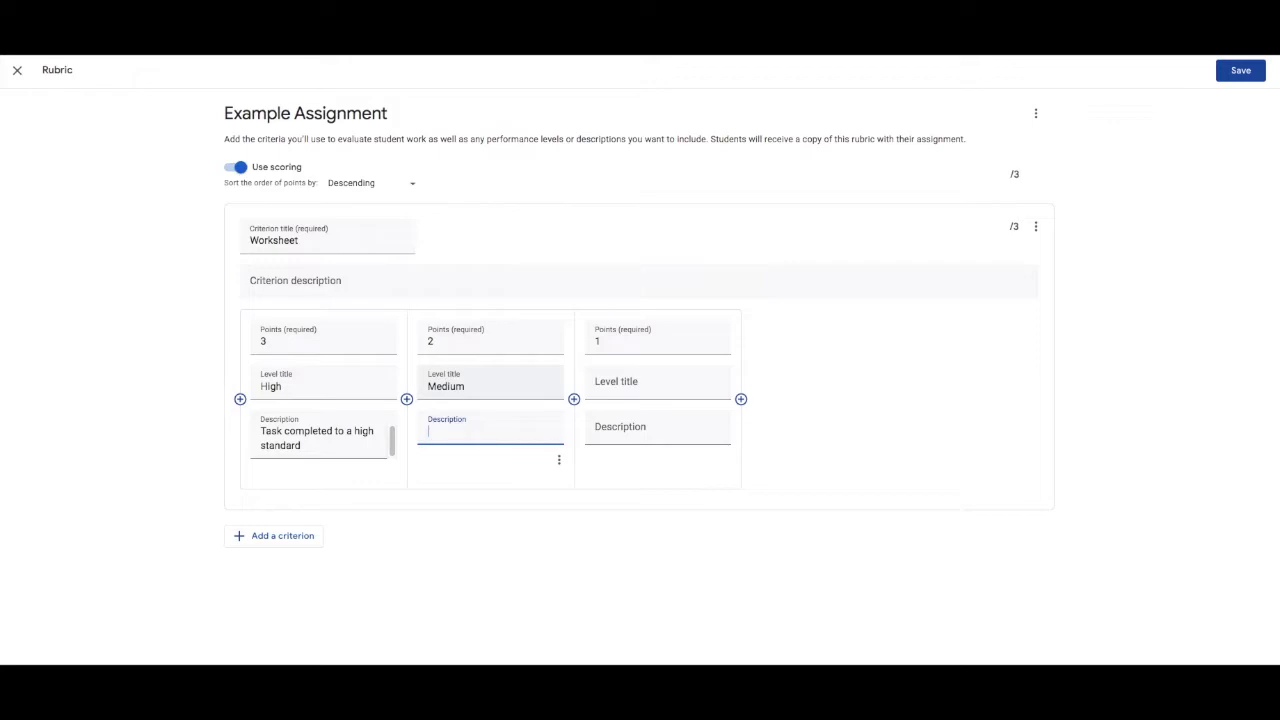
type("Task completed to a satisf")
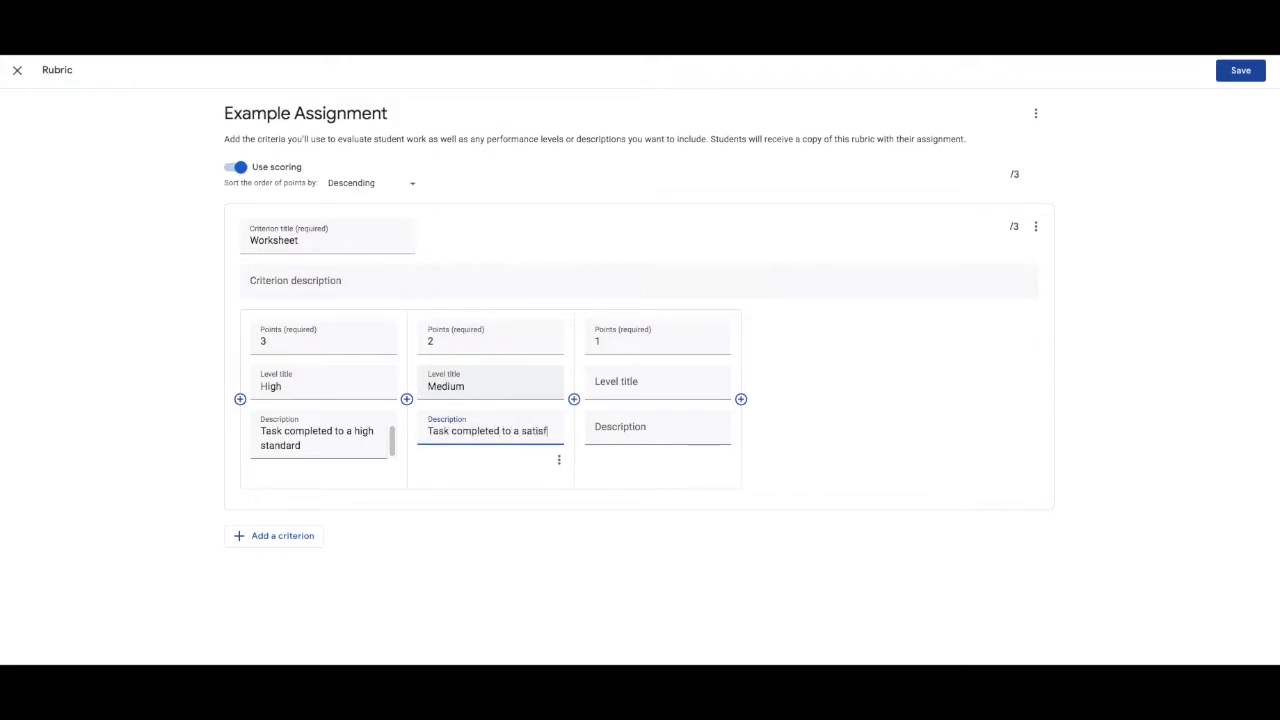
type("actory stand")
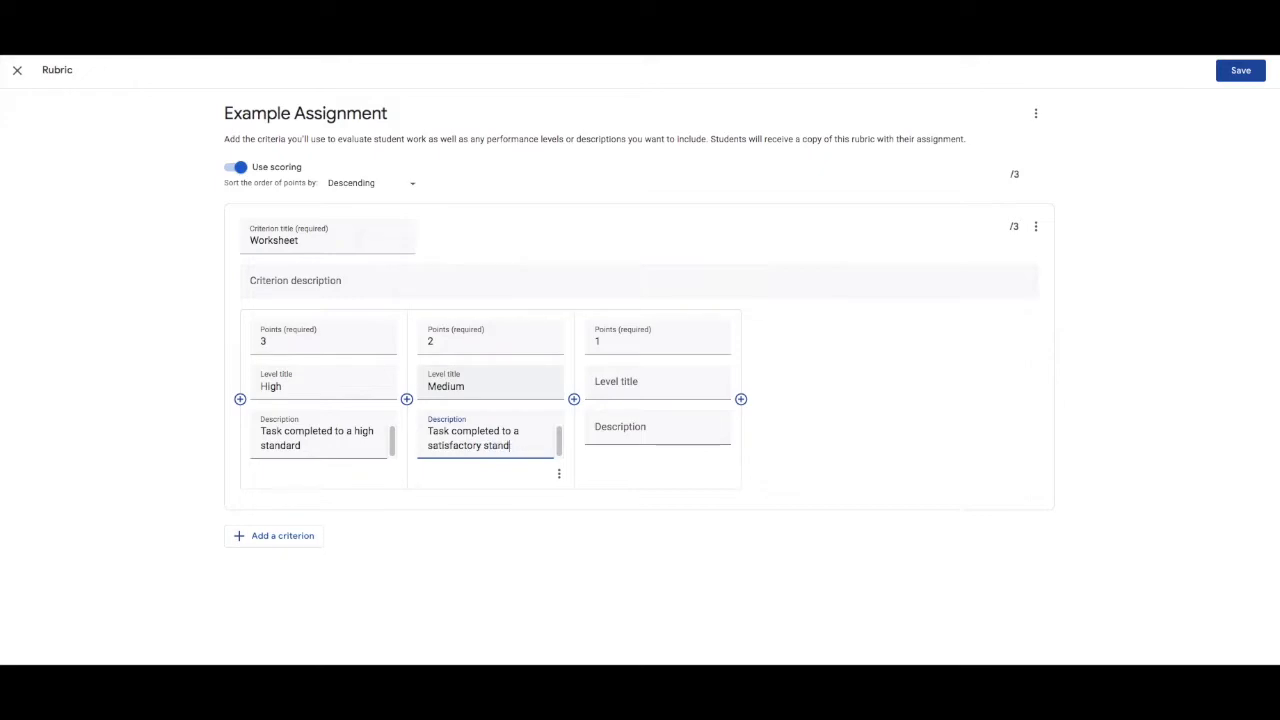
type("ard")
key("Tab")
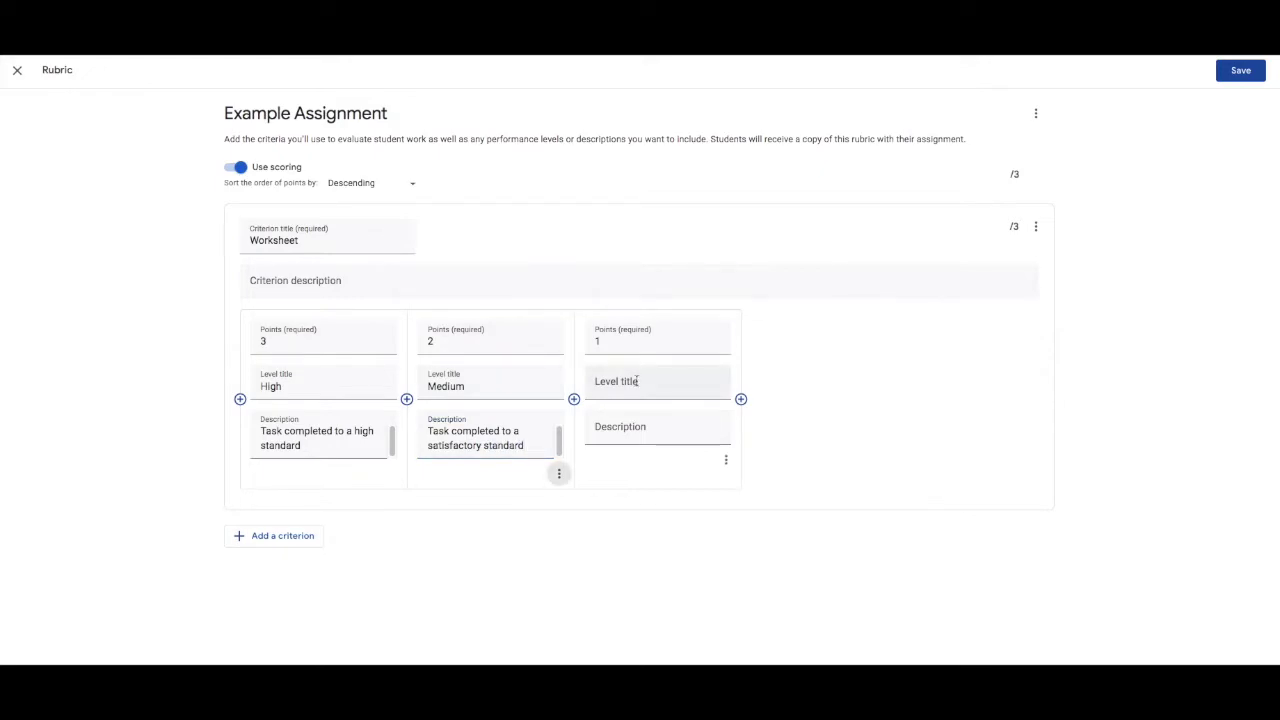
- Name the third level 'Low', add its description, and save the rubric
left_click(636, 381)
type("Low")
key("Tab")
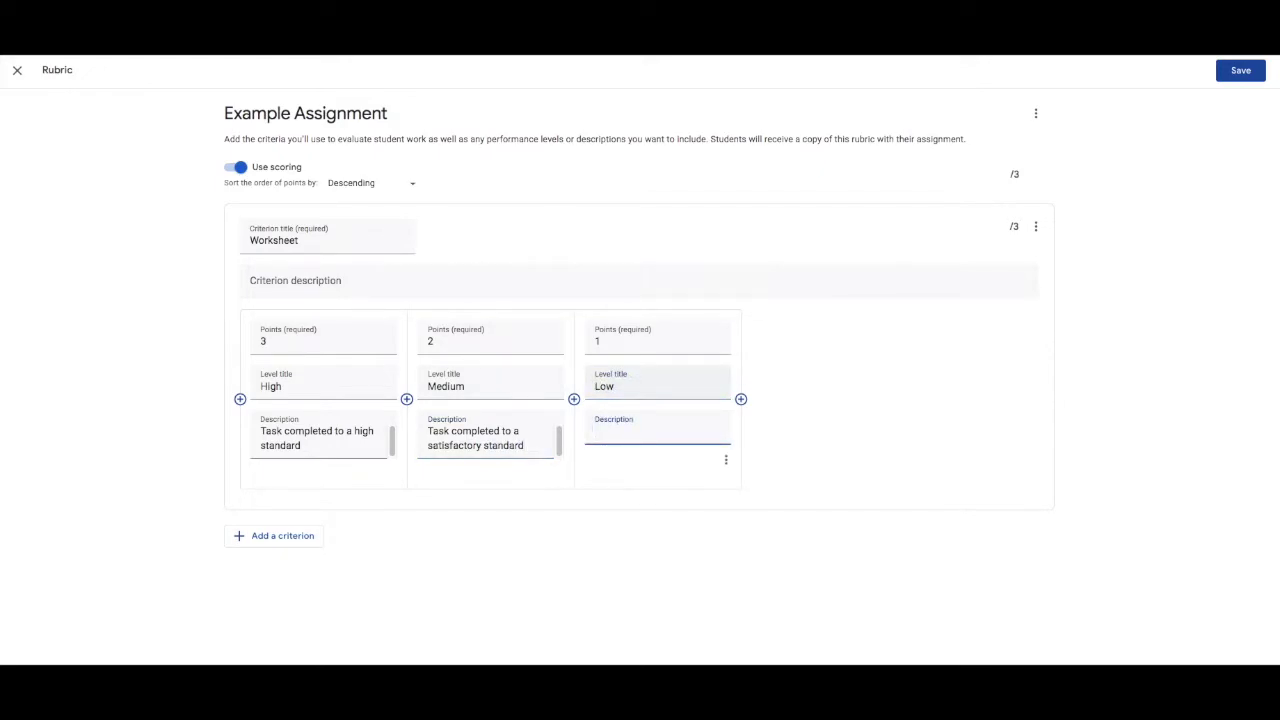
type("Task needed improvement.")
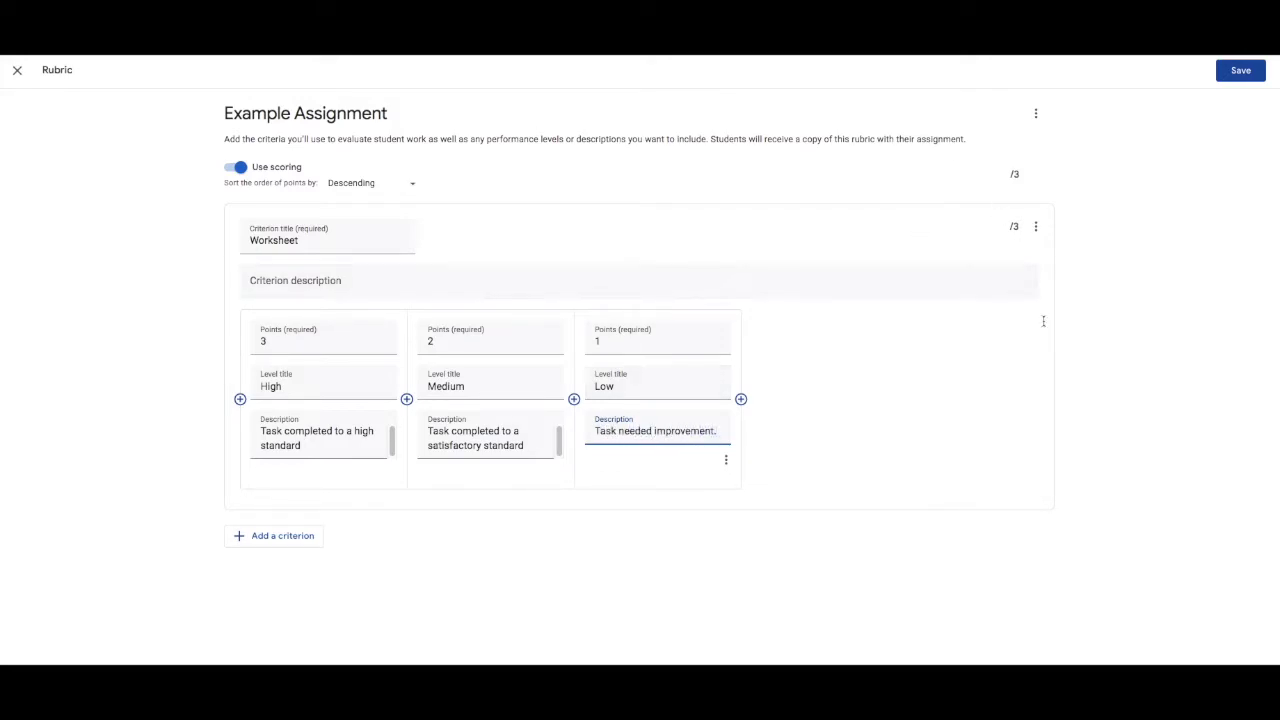
left_click(1014, 455)
type(".")
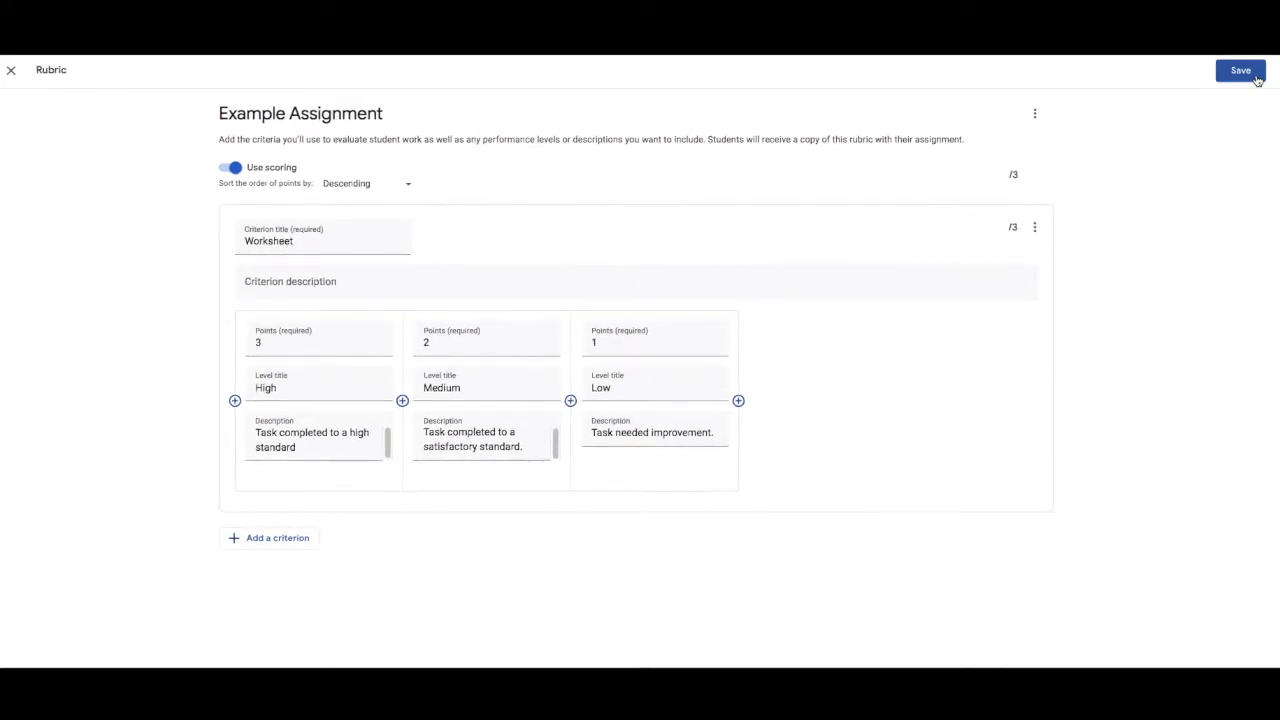
left_click(1240, 71)
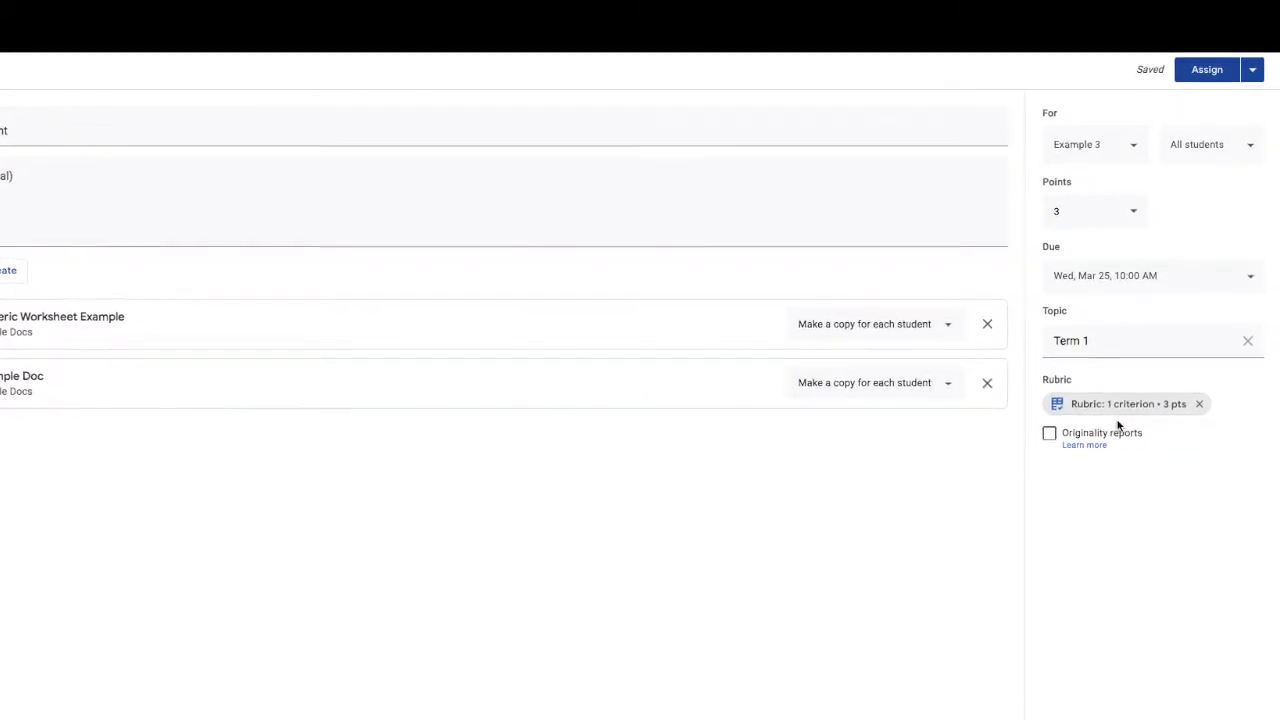
- Review the class and student recipients, trying Example 2 before adding a second class
left_click(1083, 172)
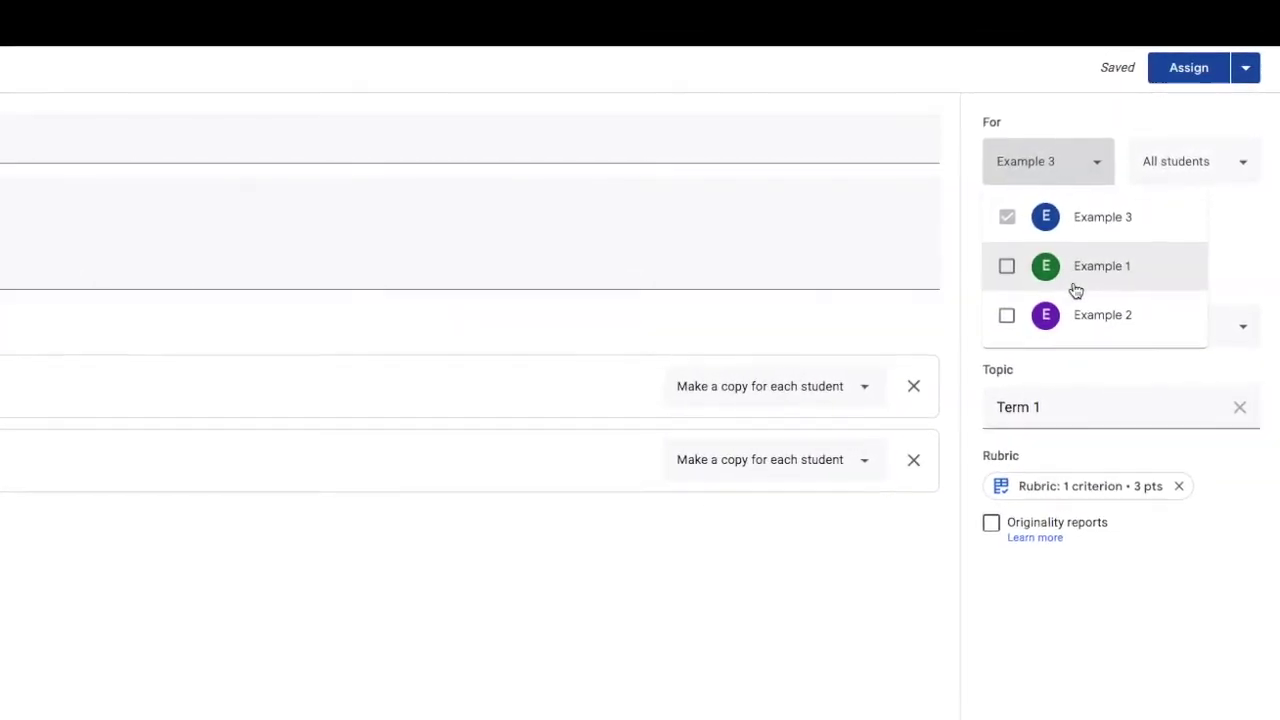
left_click(1066, 316)
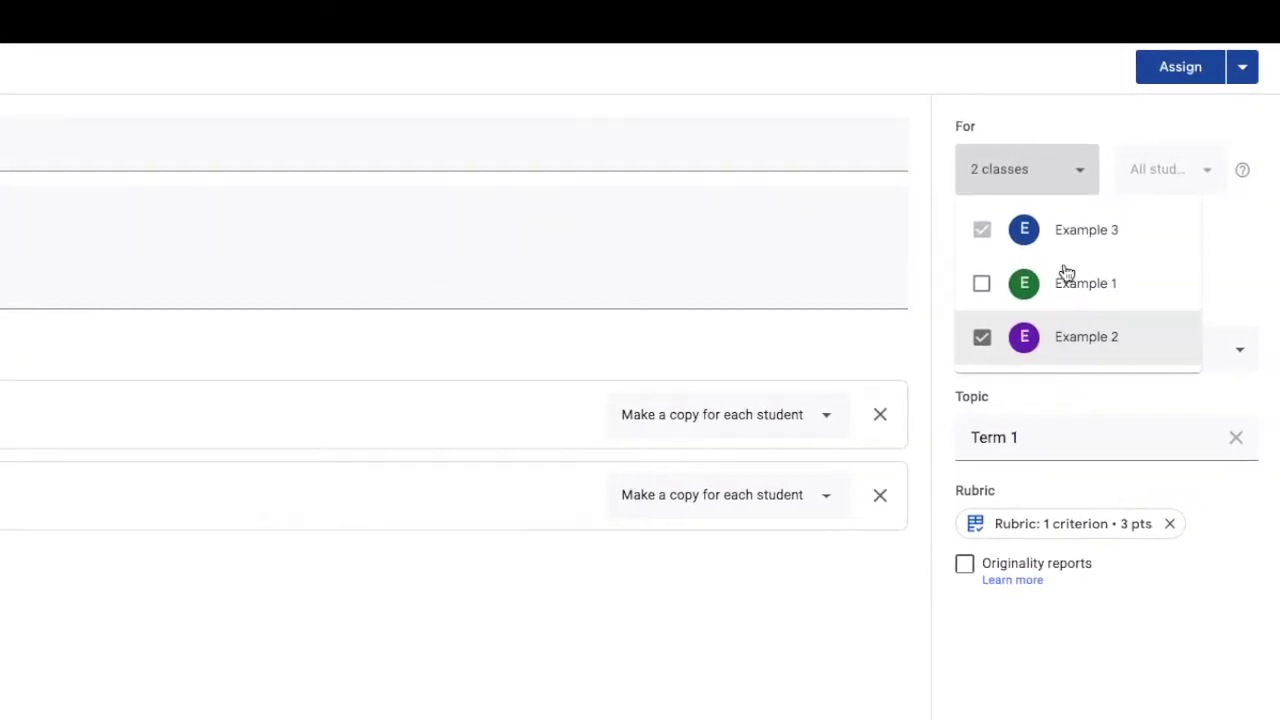
left_click(1055, 137)
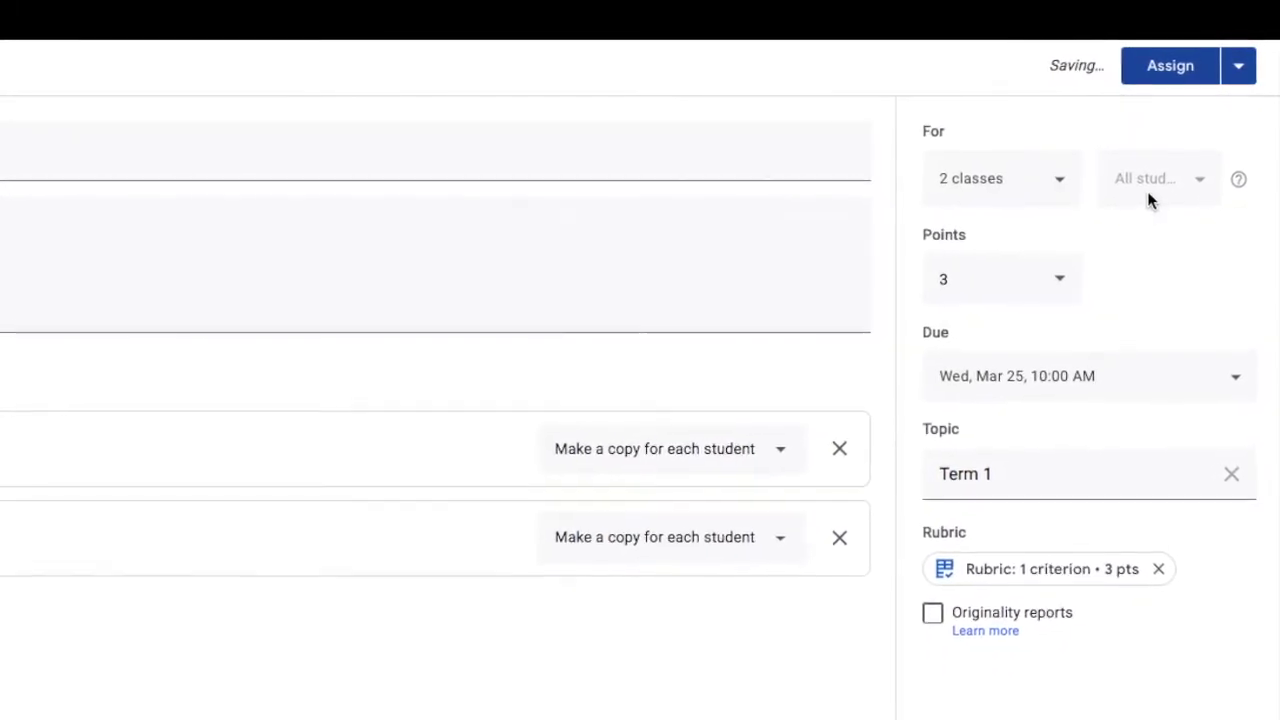
left_click(1040, 195)
left_click(1014, 389)
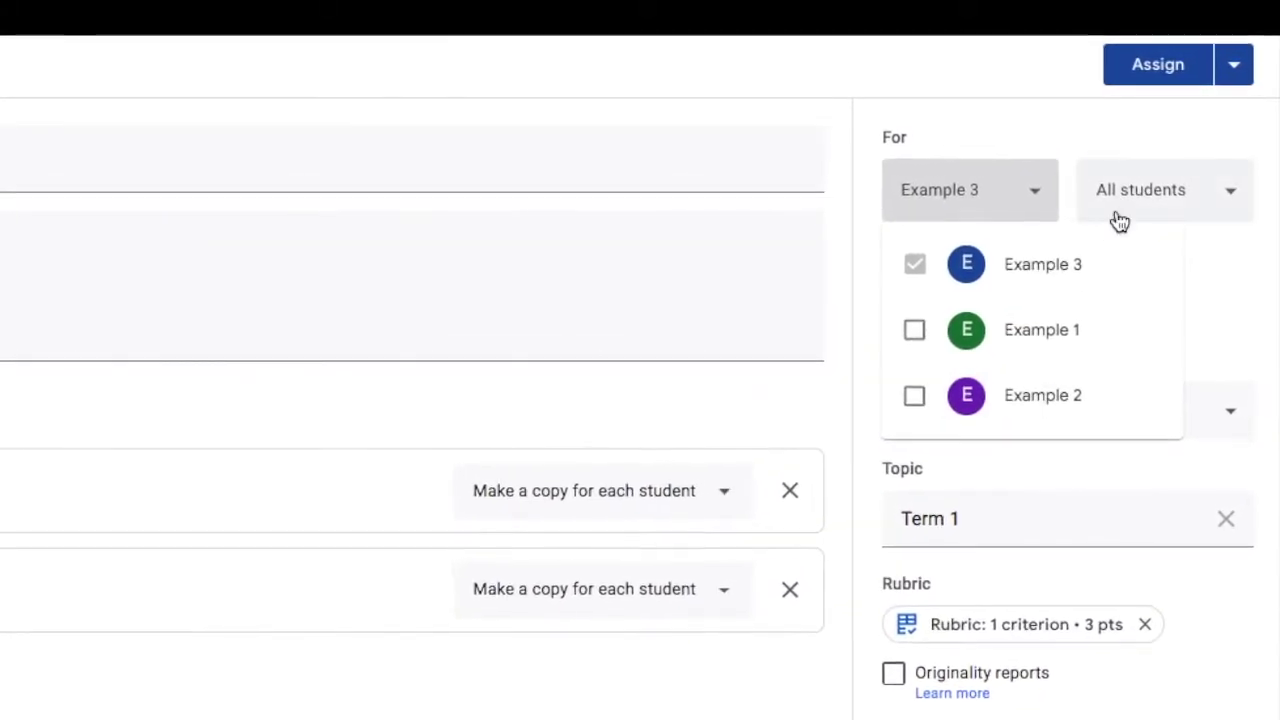
left_click(1130, 208)
left_click(1145, 200)
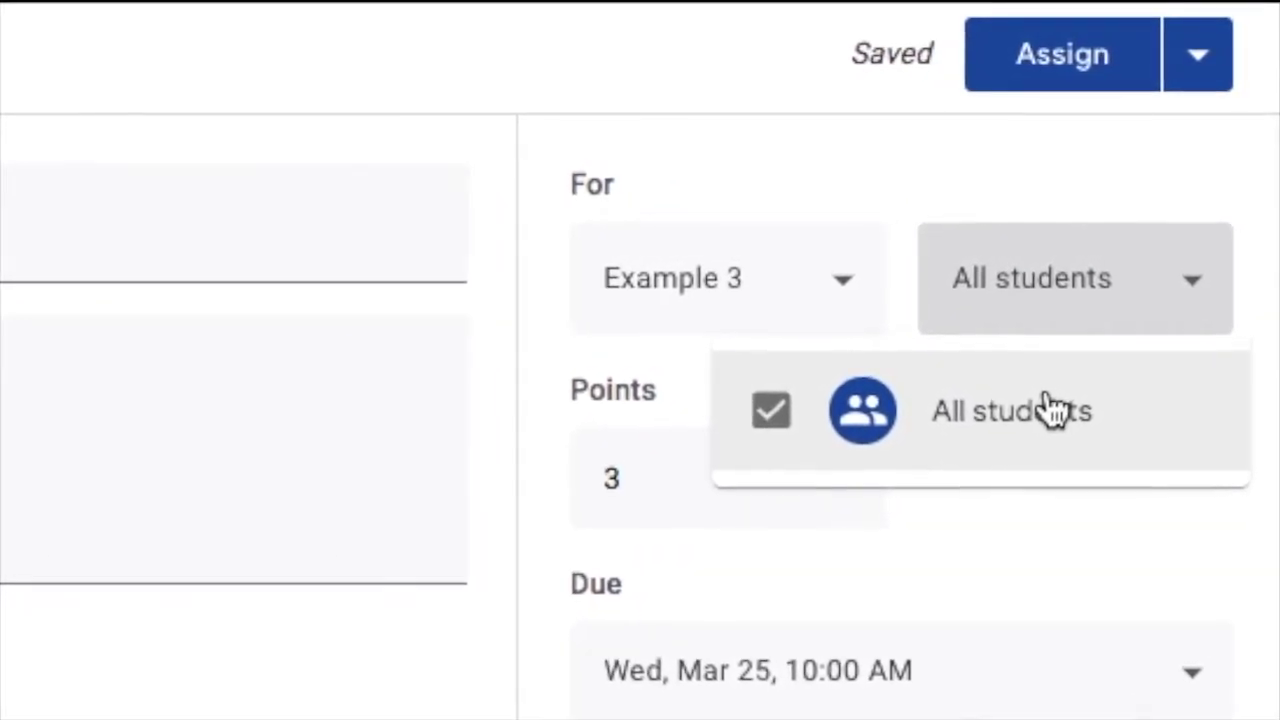
left_click(733, 278)
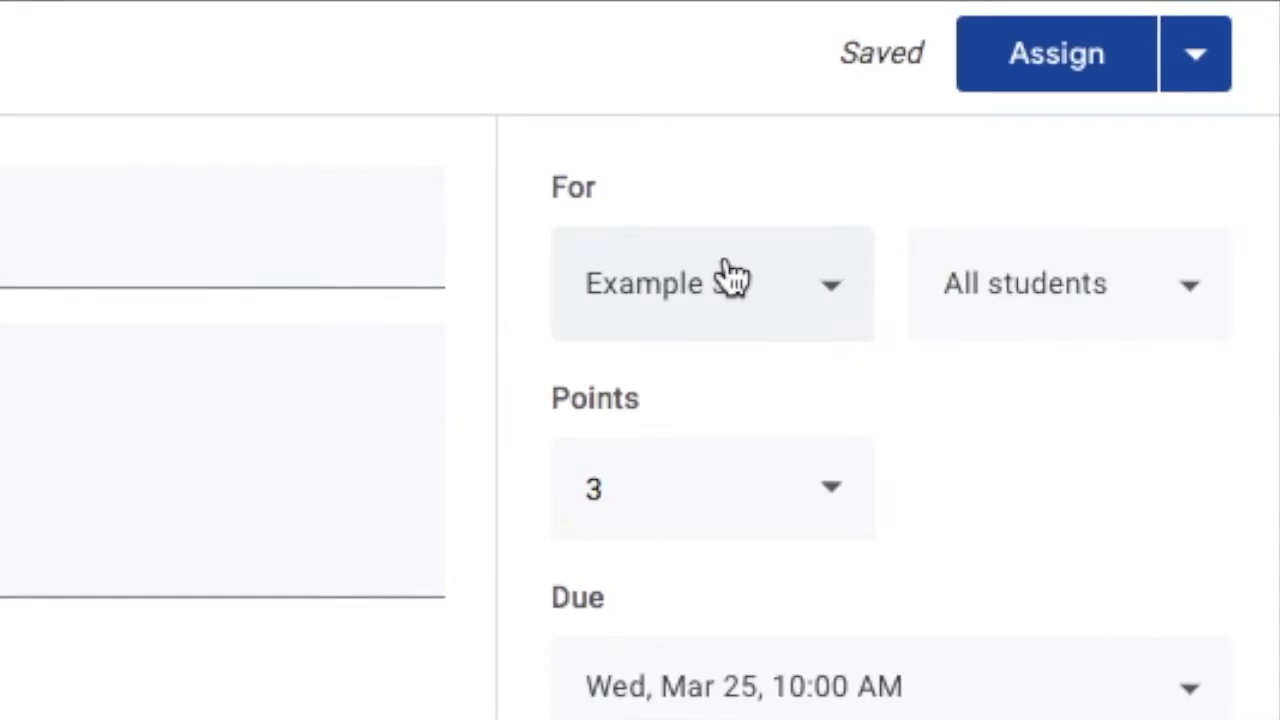
left_click(1131, 249)
left_click(824, 441)
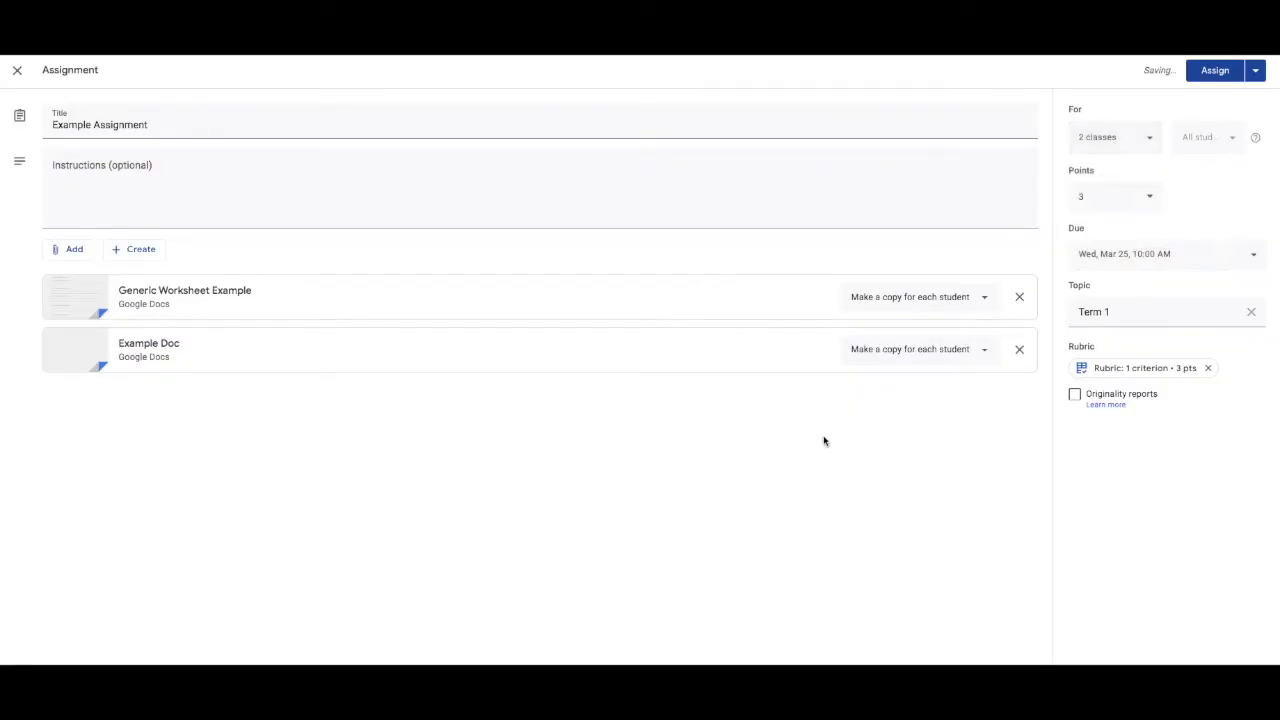
- Add the instructions 'Complete the worksheets below.' and assign Example Assignment
left_click(588, 169)
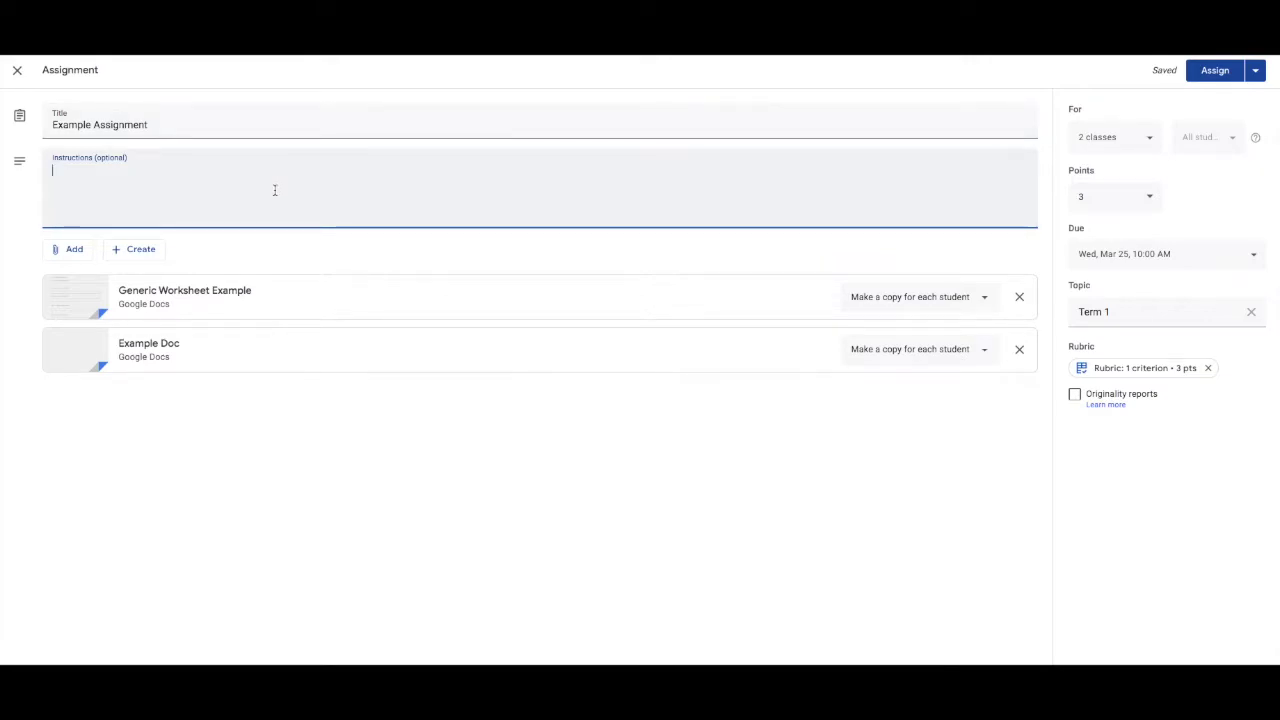
type("Complete the worksheets below")
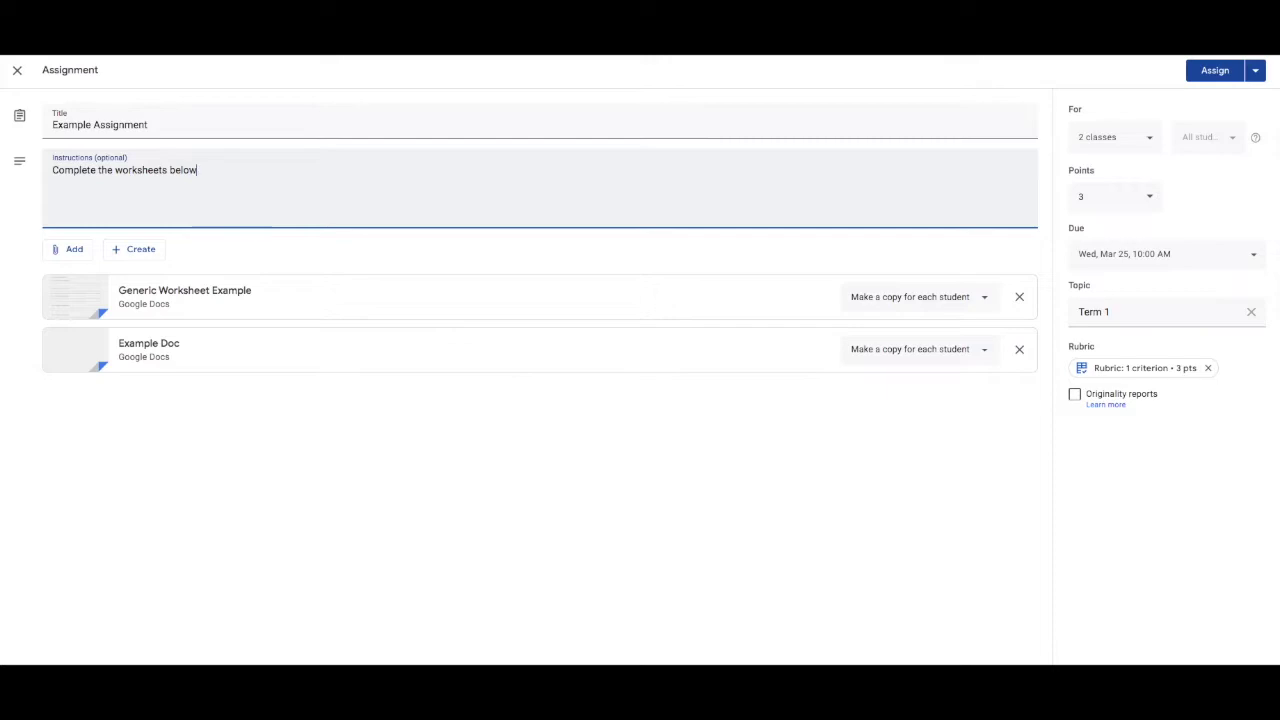
type(".")
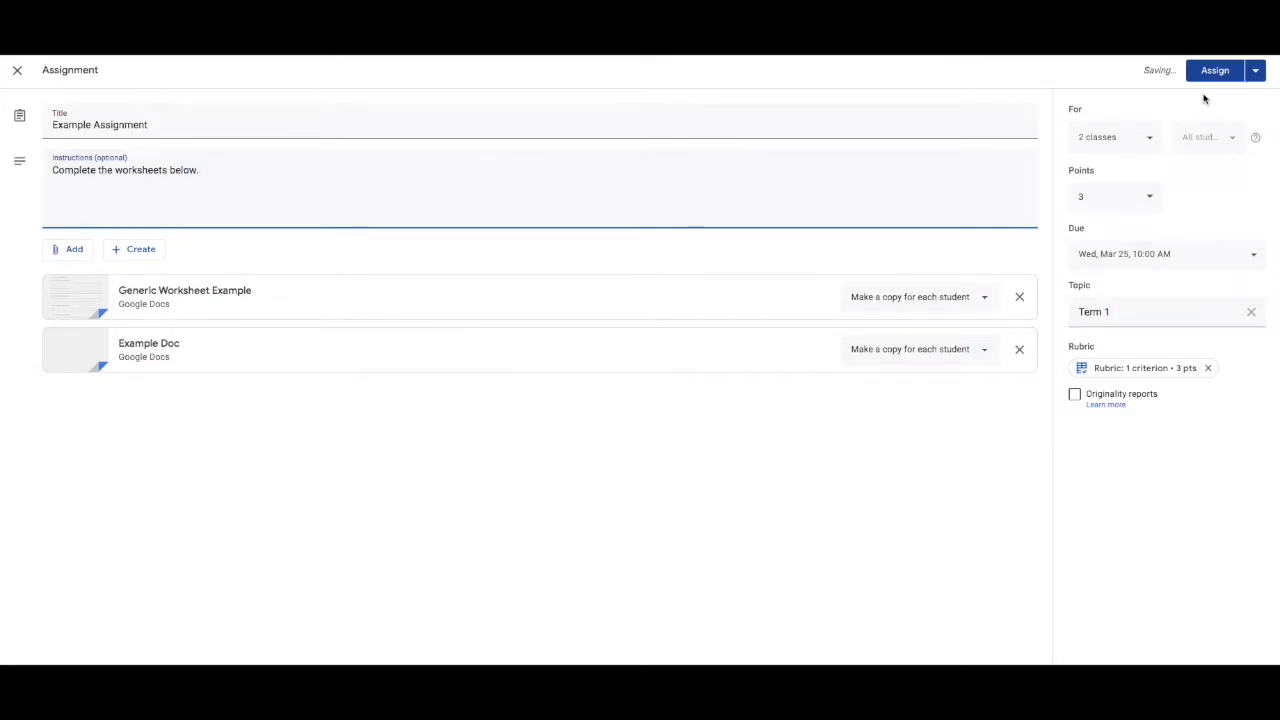
left_click(1212, 70)
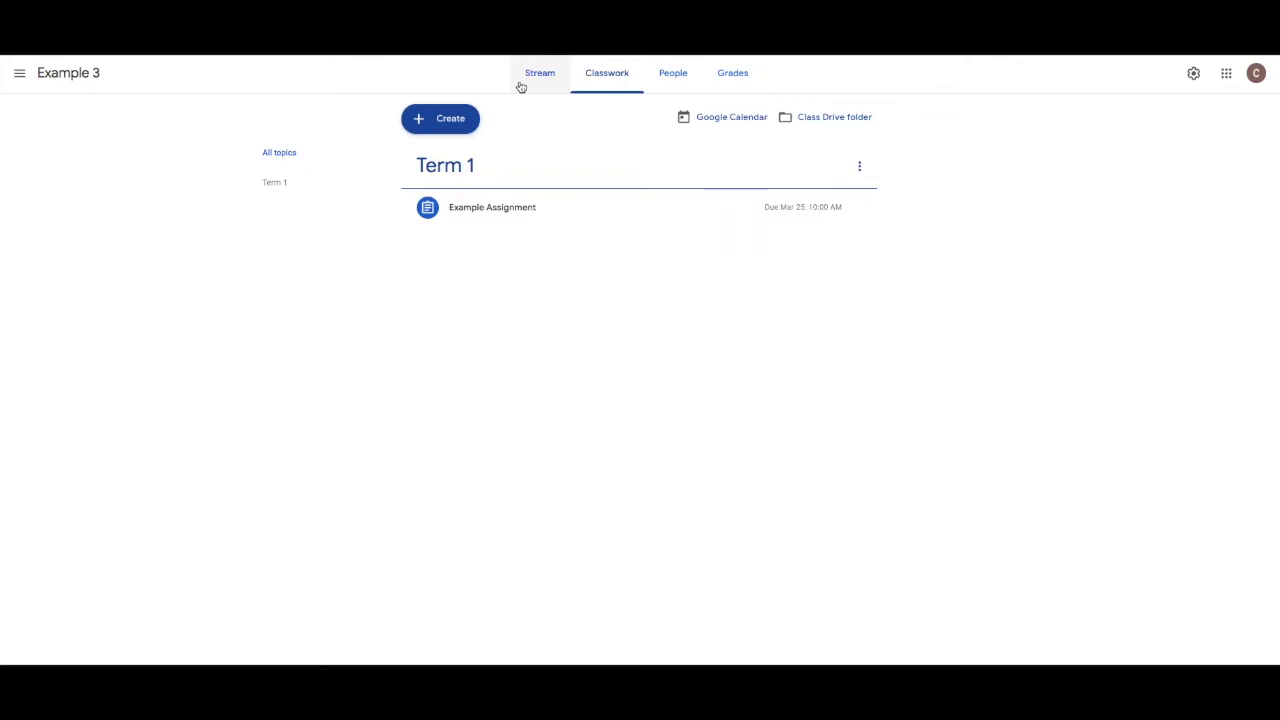
- Open Example Assignment from the Stream, read its instructions, then view student work showing 0 turned in
left_click(521, 86)
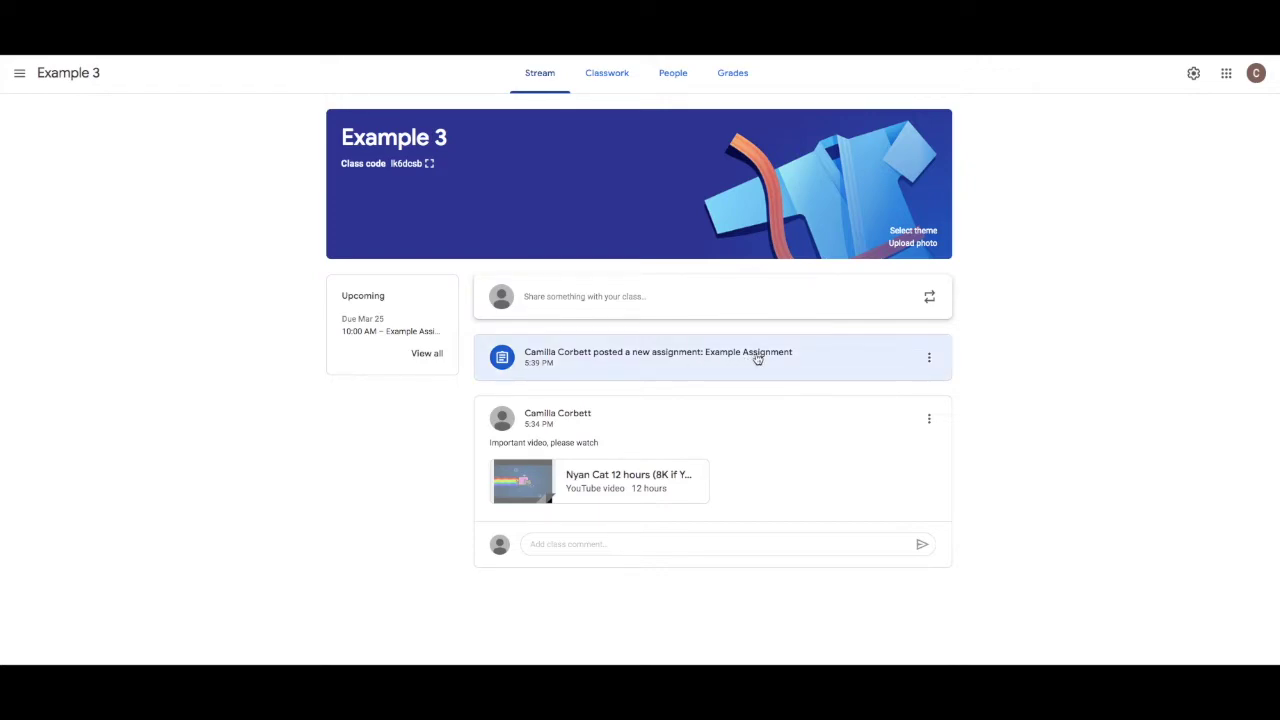
left_click(692, 371)
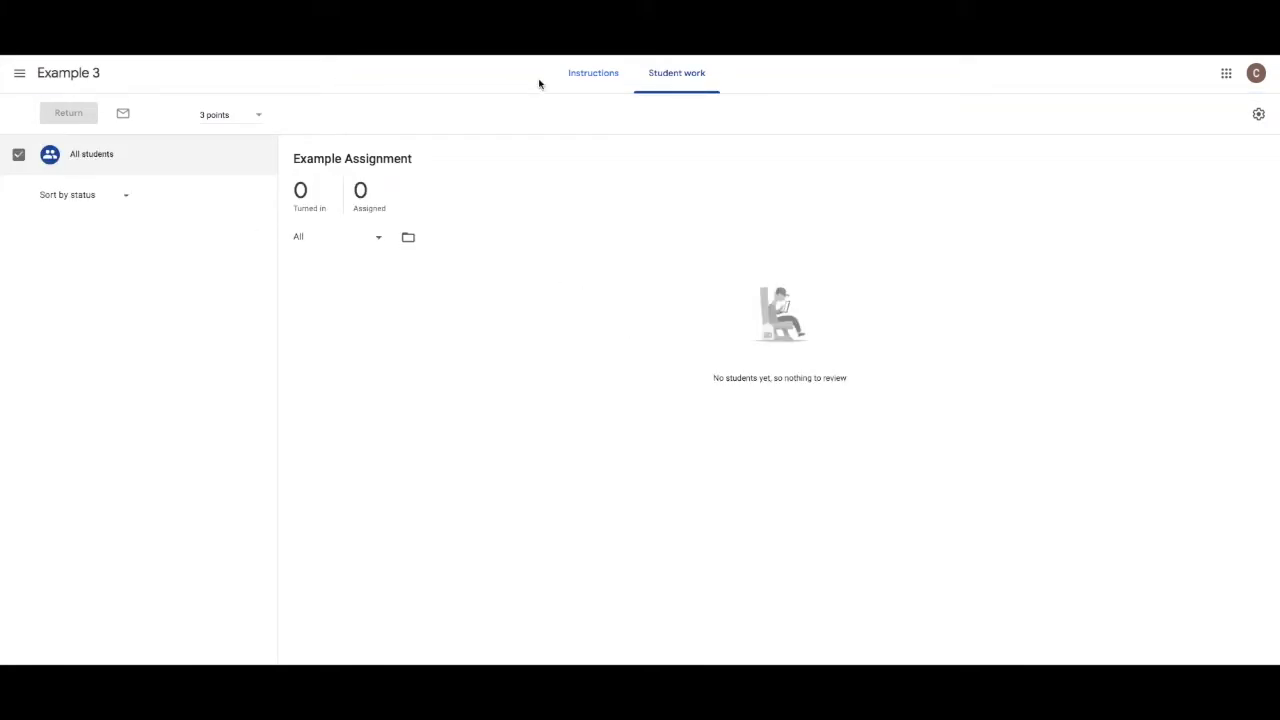
left_click(604, 79)
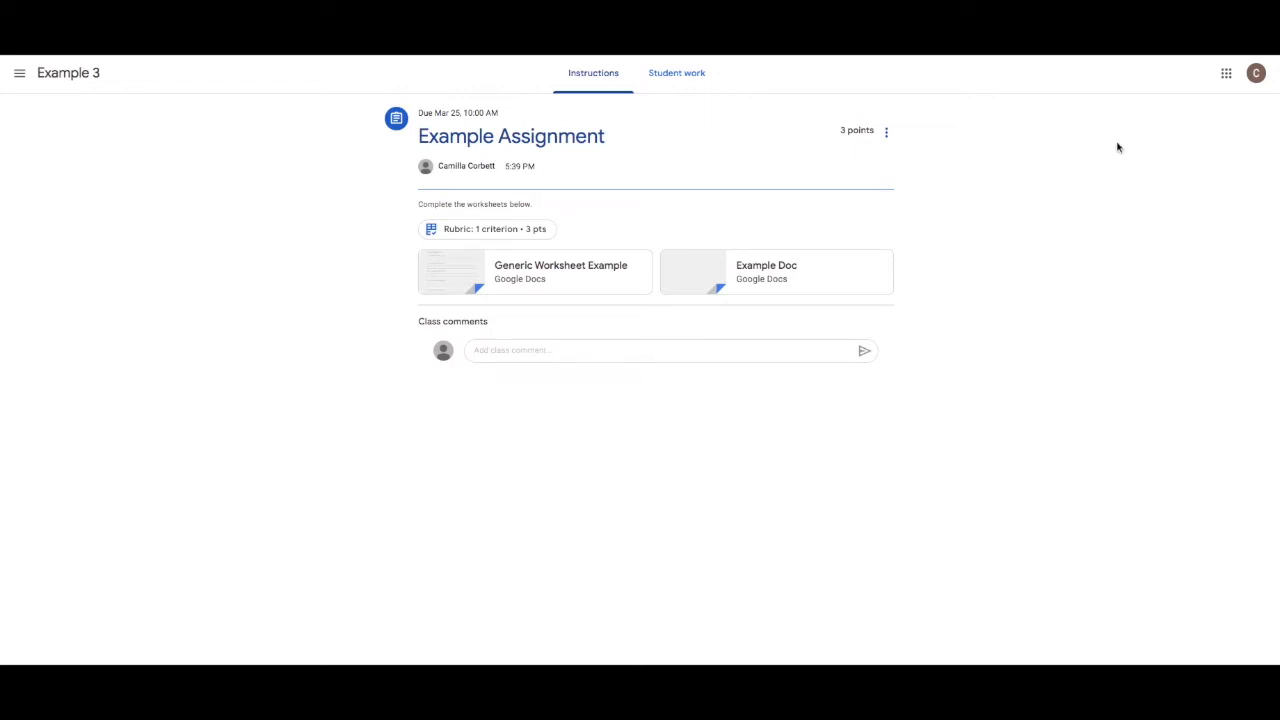
left_click(690, 83)
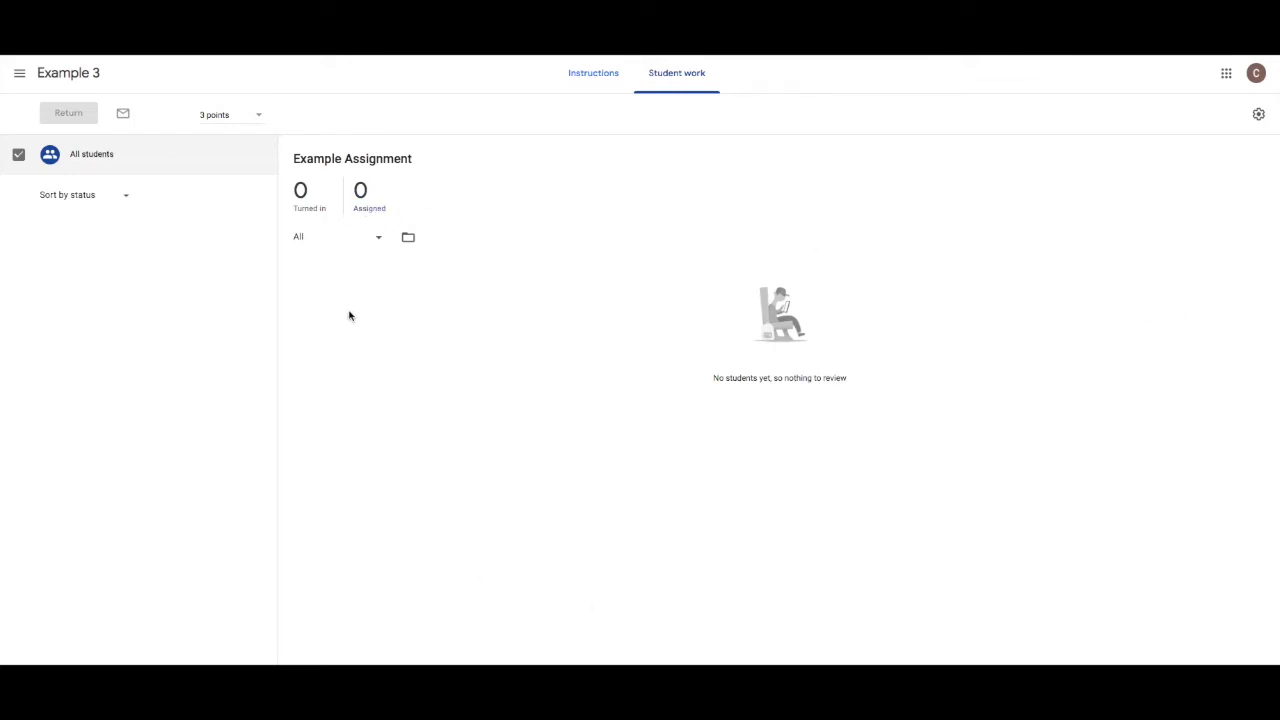
left_click(59, 72)
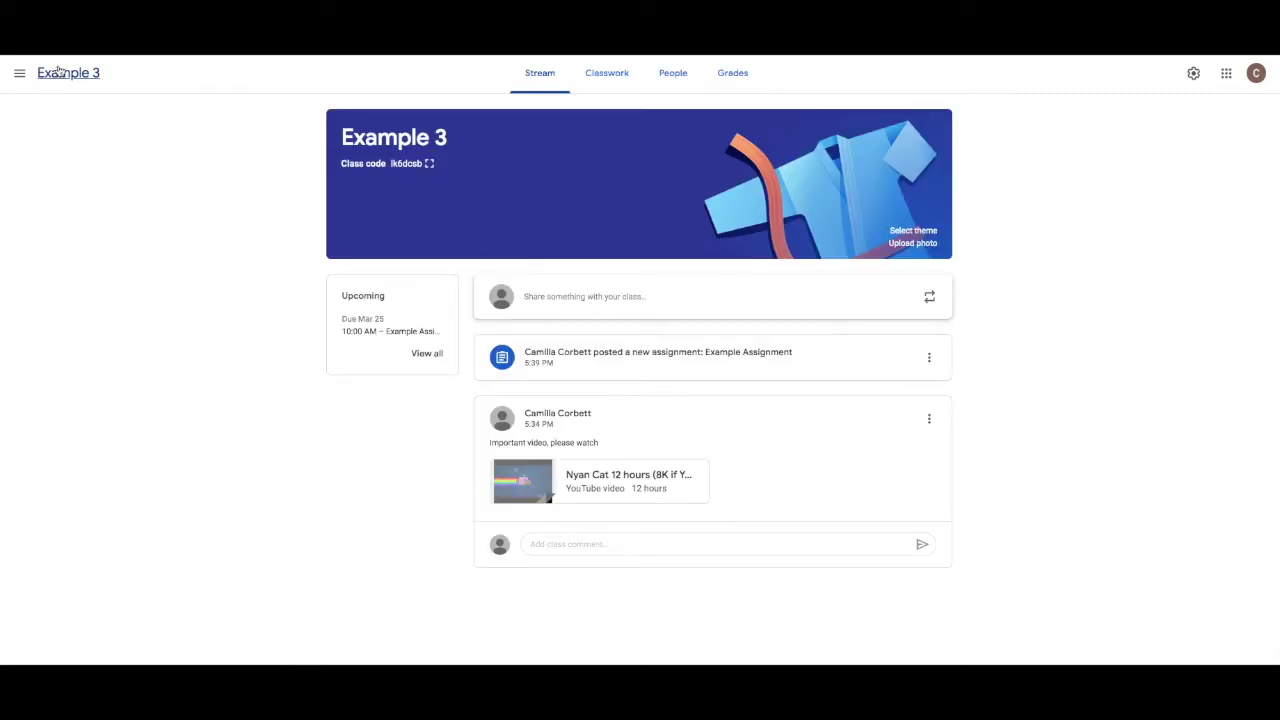
- From the Classwork page, create a Quiz assignment and dismiss the rubric tip
left_click(632, 88)
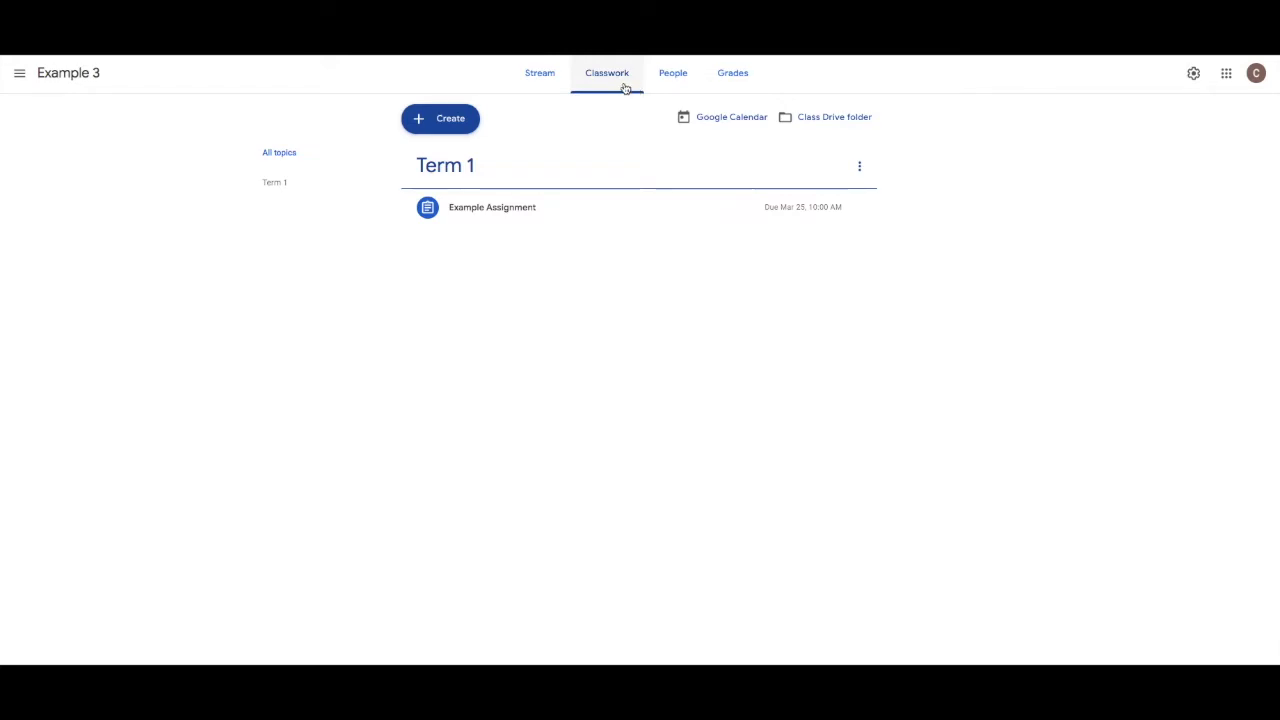
left_click(457, 128)
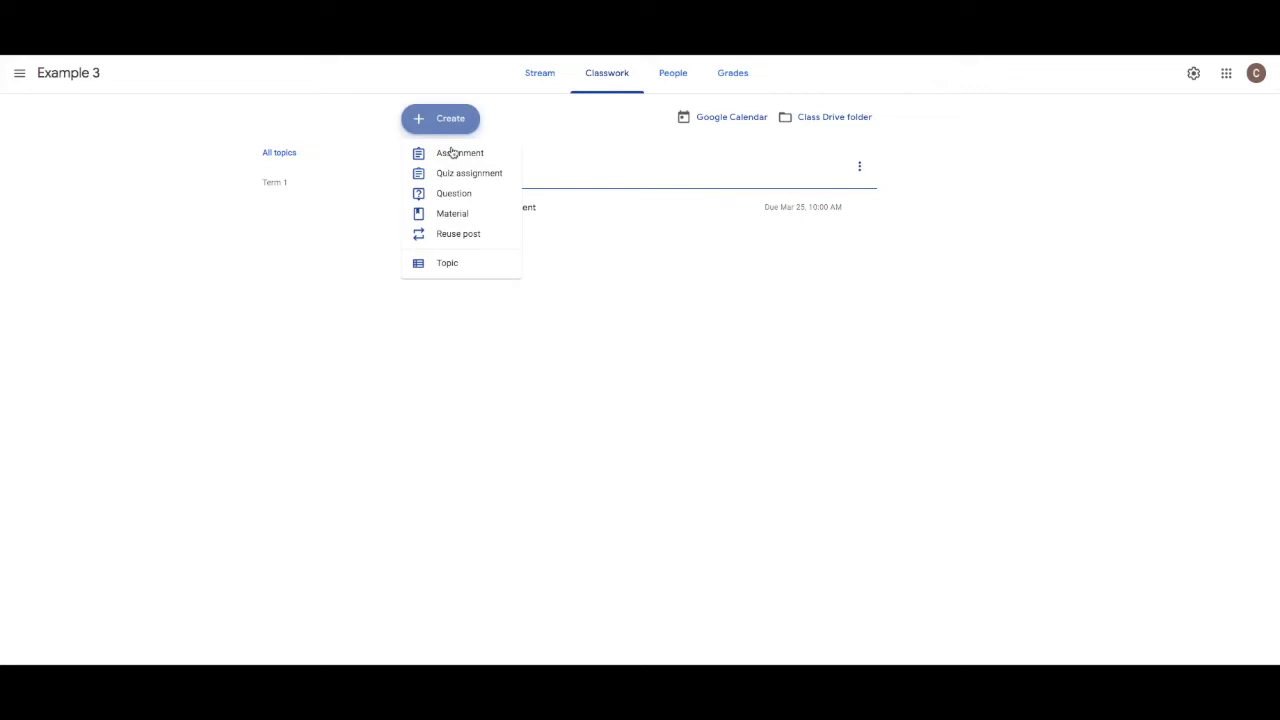
left_click(477, 174)
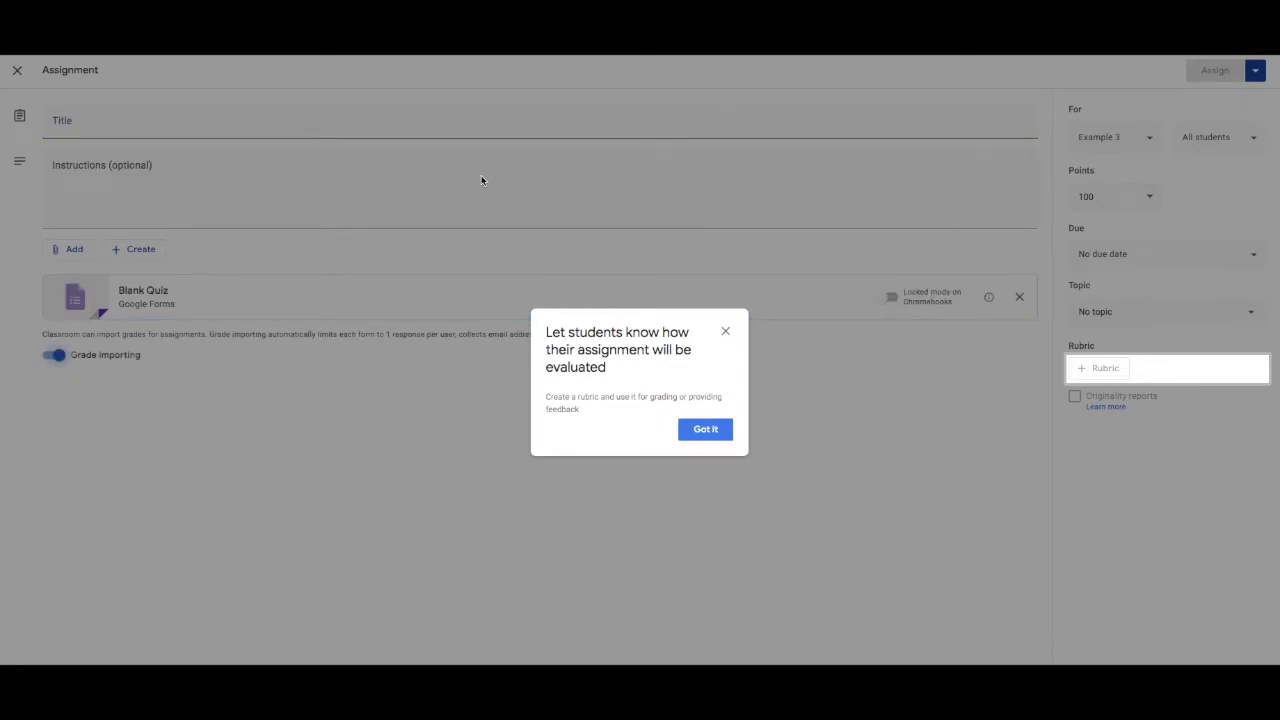
left_click(481, 175)
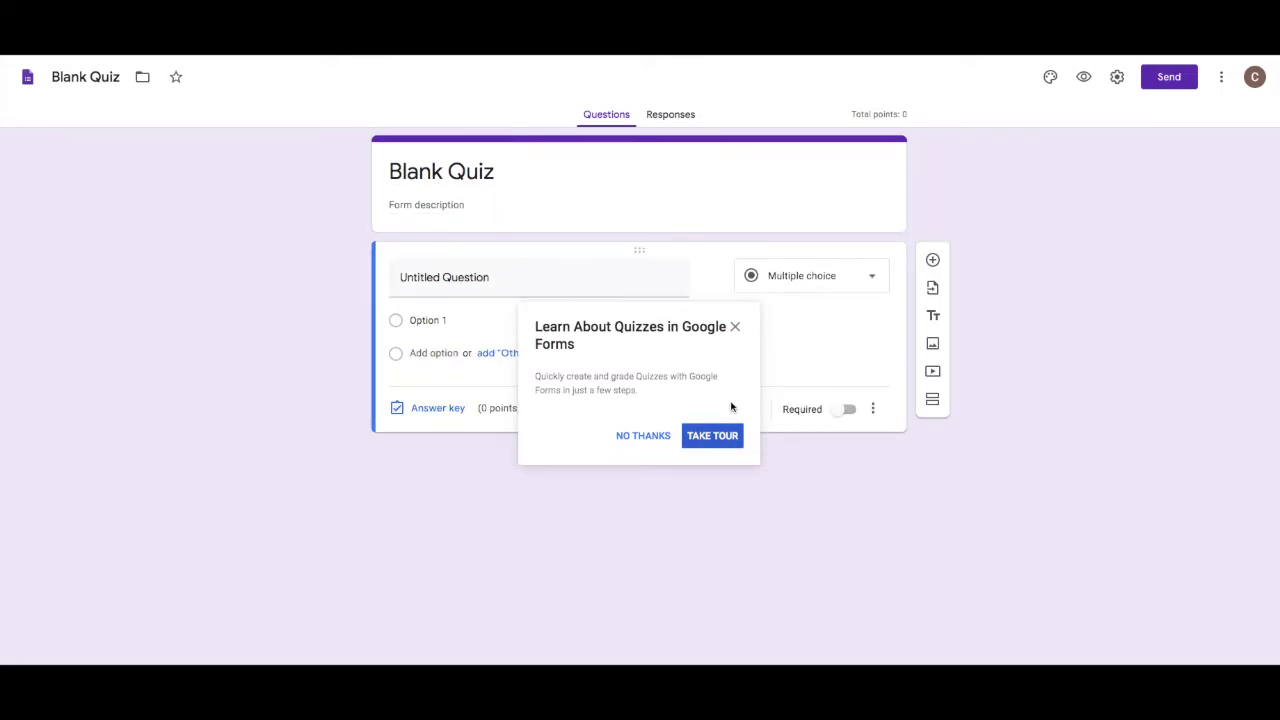
- Title the form 'Test quiz', then write questions 'Is the sky blue?' and 'Is grass purple?'
left_click(652, 440)
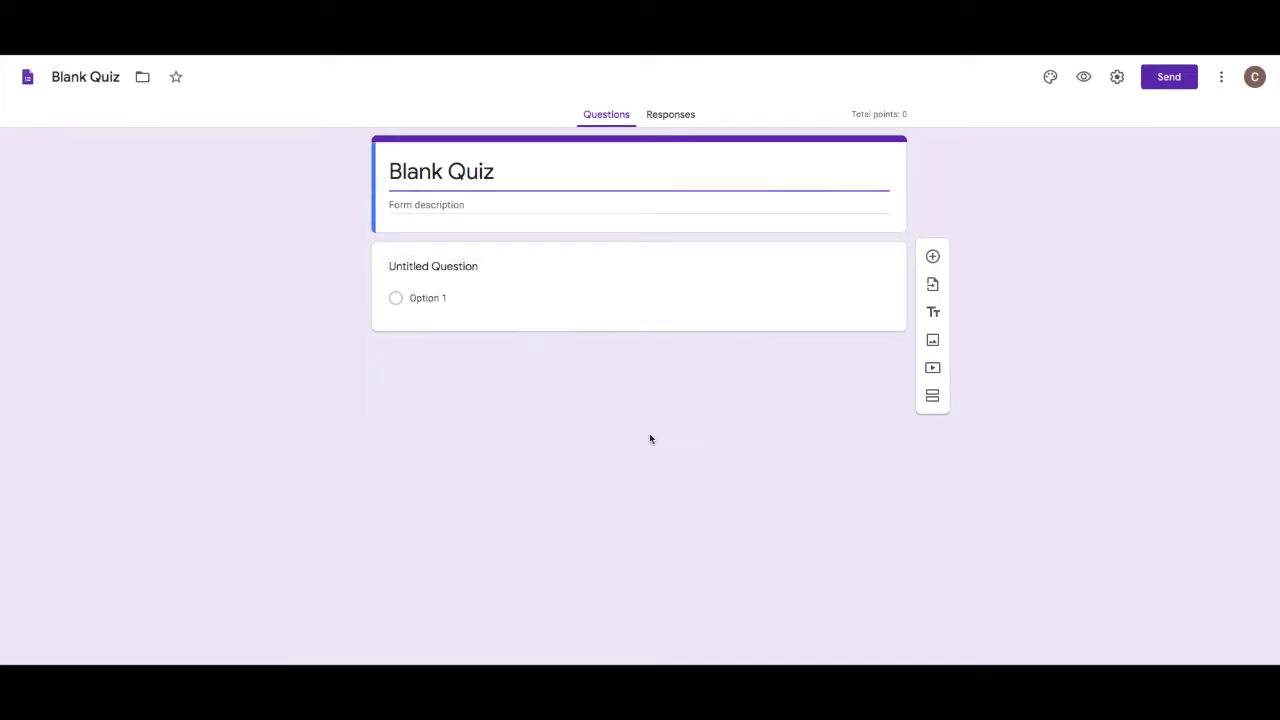
left_click(489, 168)
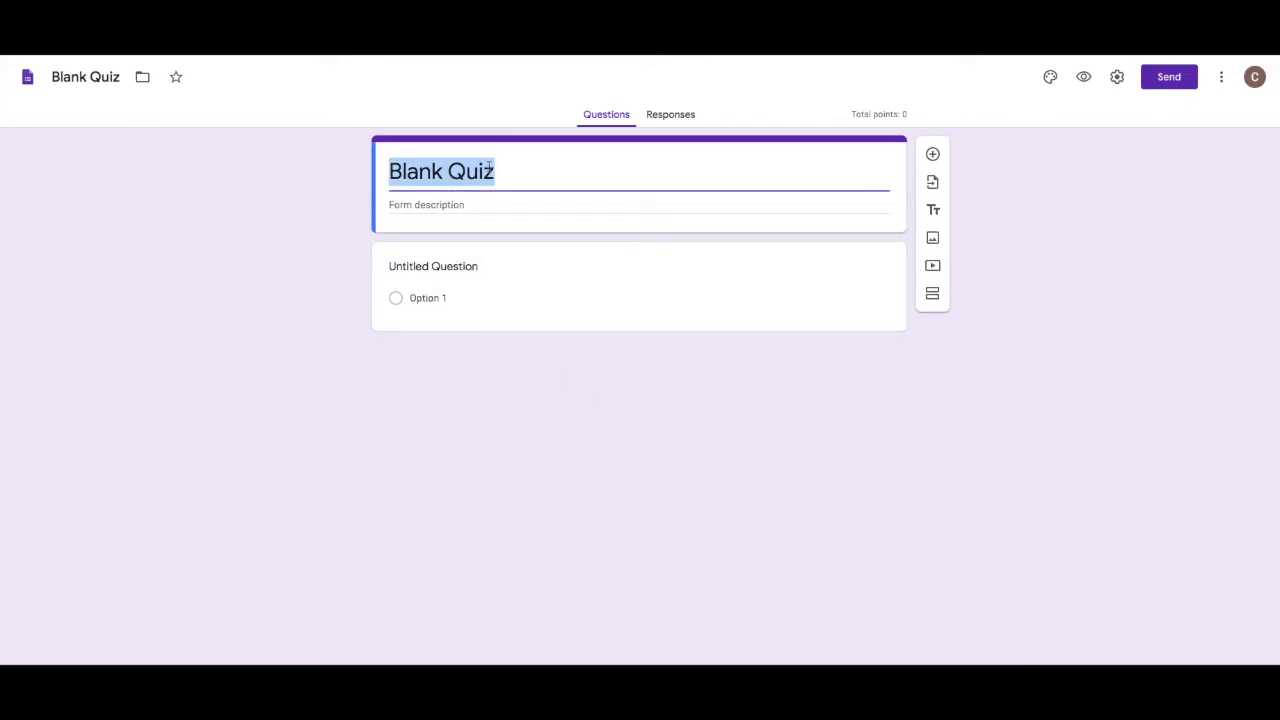
type("Test quiz")
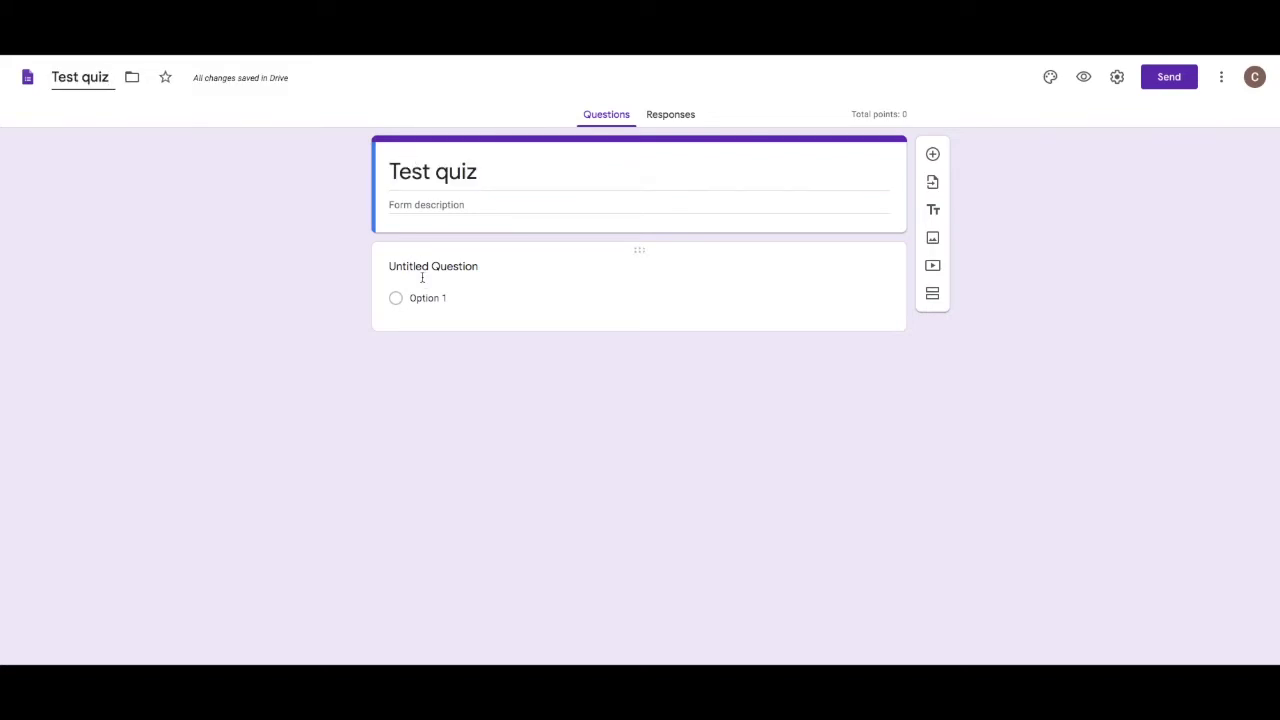
left_click(422, 277)
key("BackSpace")
type("Is")
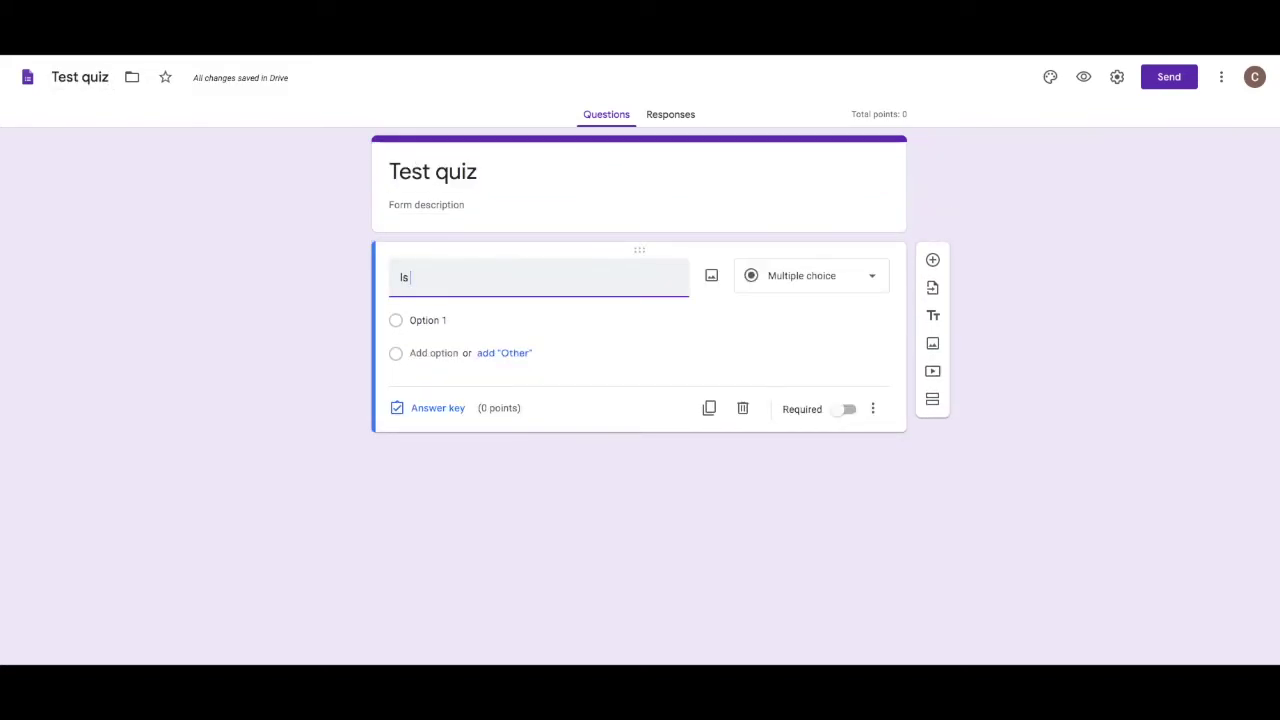
type(" the sky blue?")
left_click(932, 259)
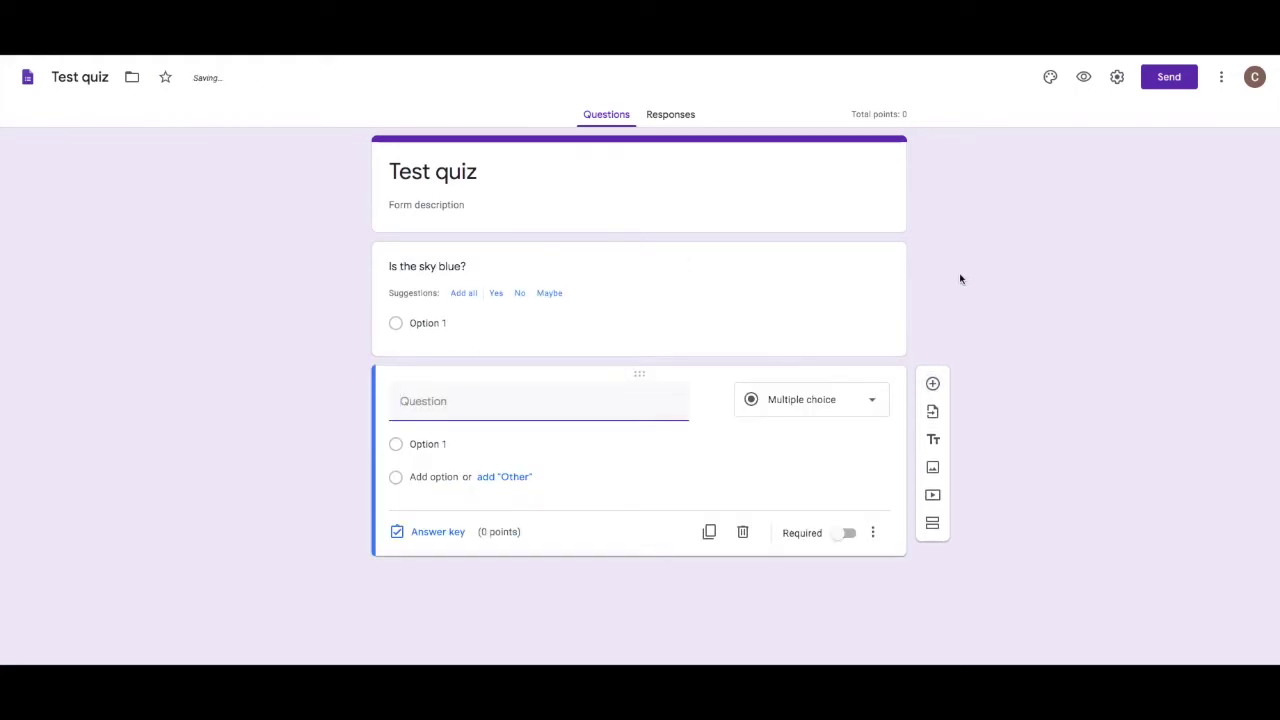
type("Is grass")
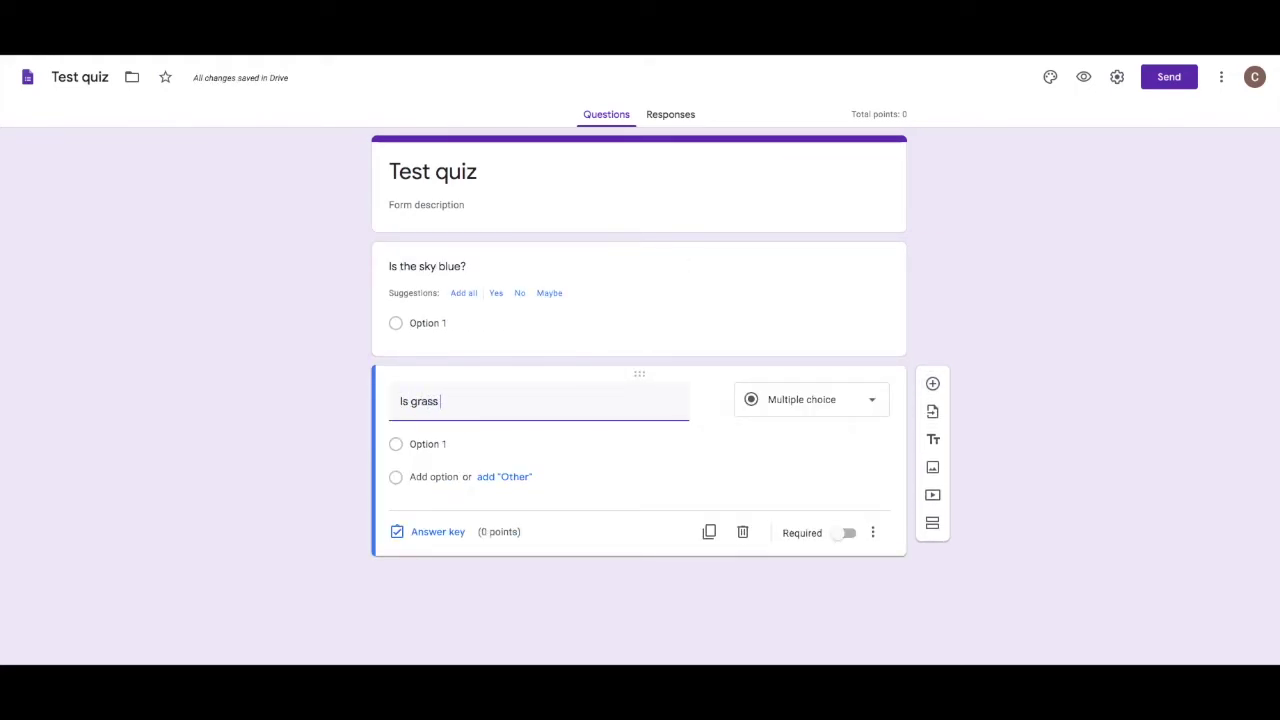
type(" purple?")
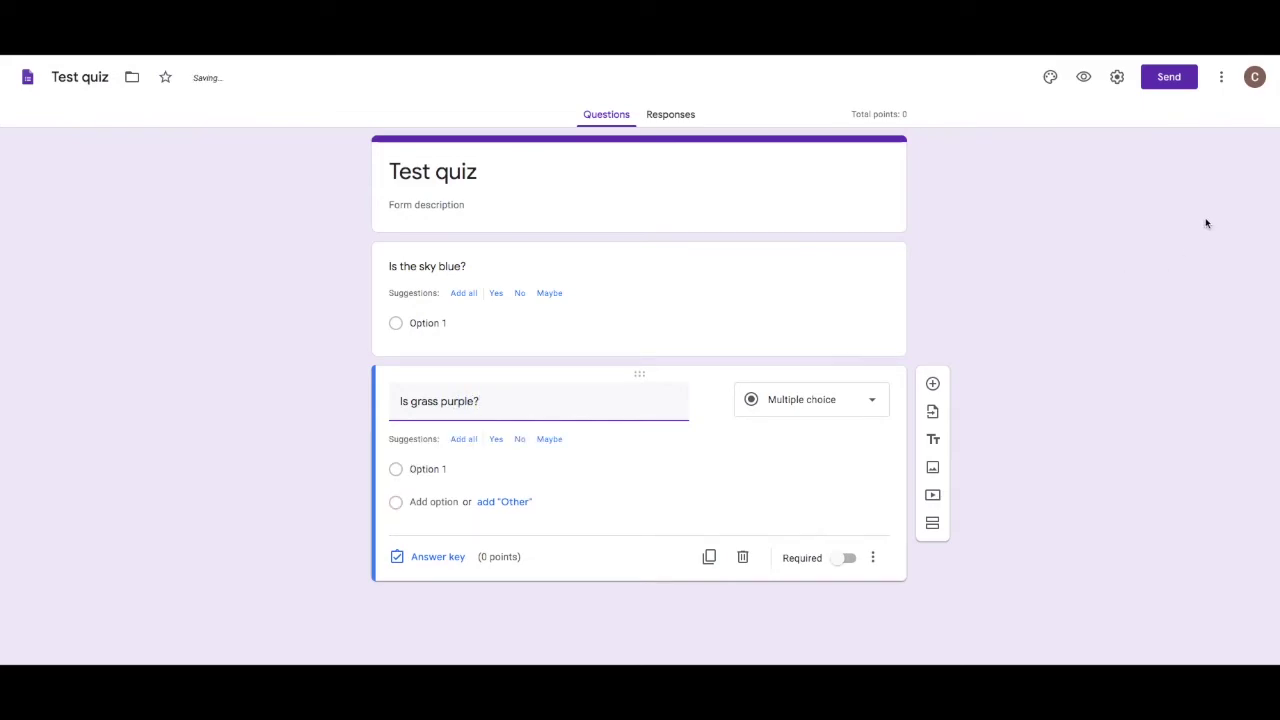
left_click(1206, 224)
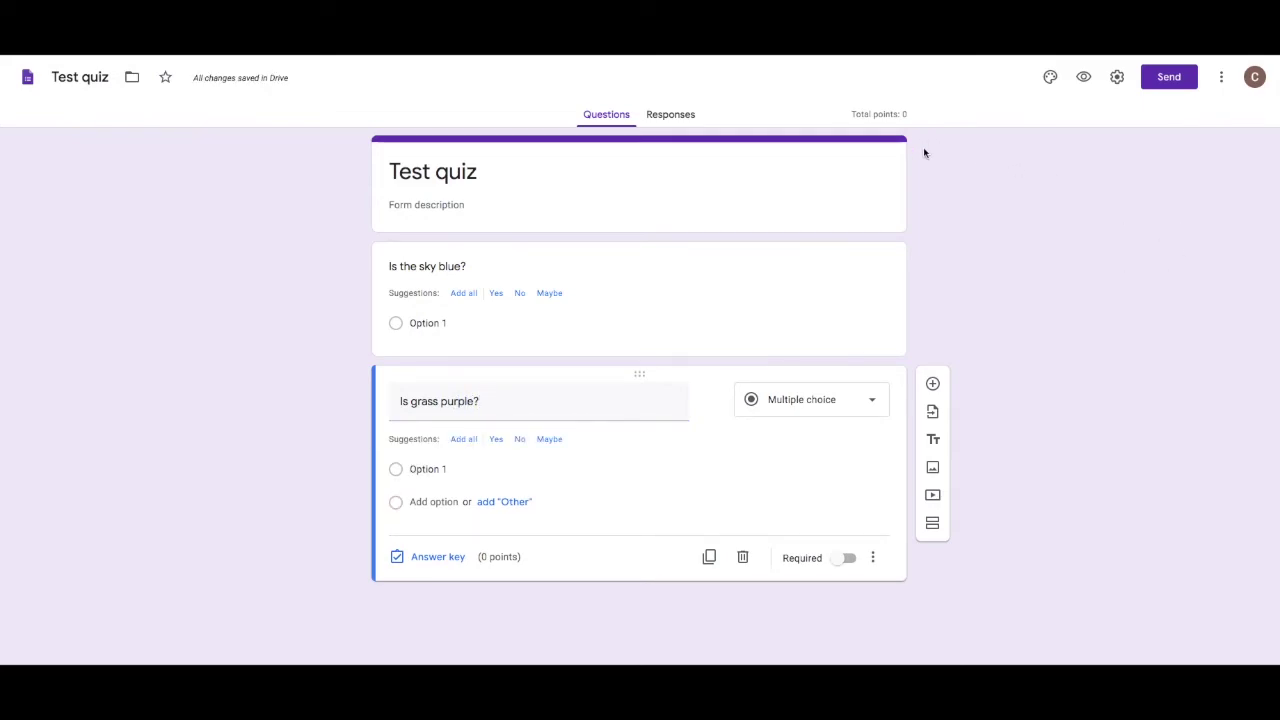
- Give 'Is the sky blue?' the multiple-choice answers Yes and No
left_click(430, 328)
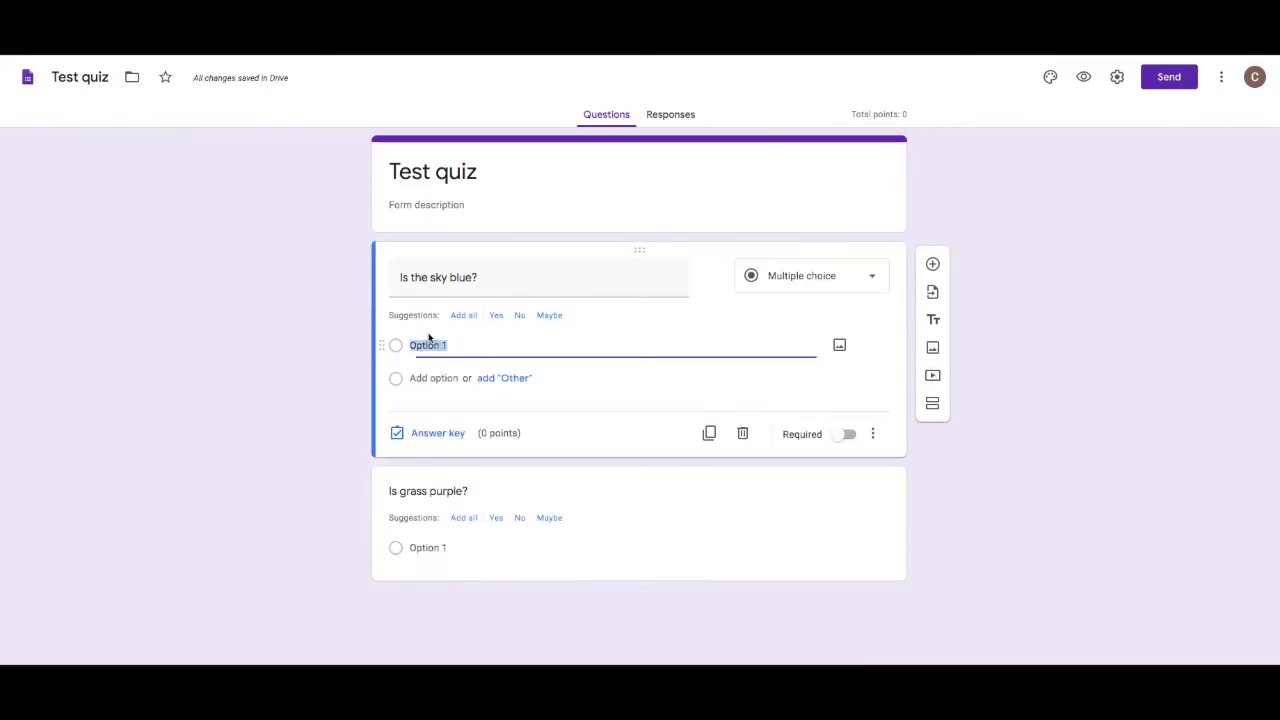
left_click(788, 268)
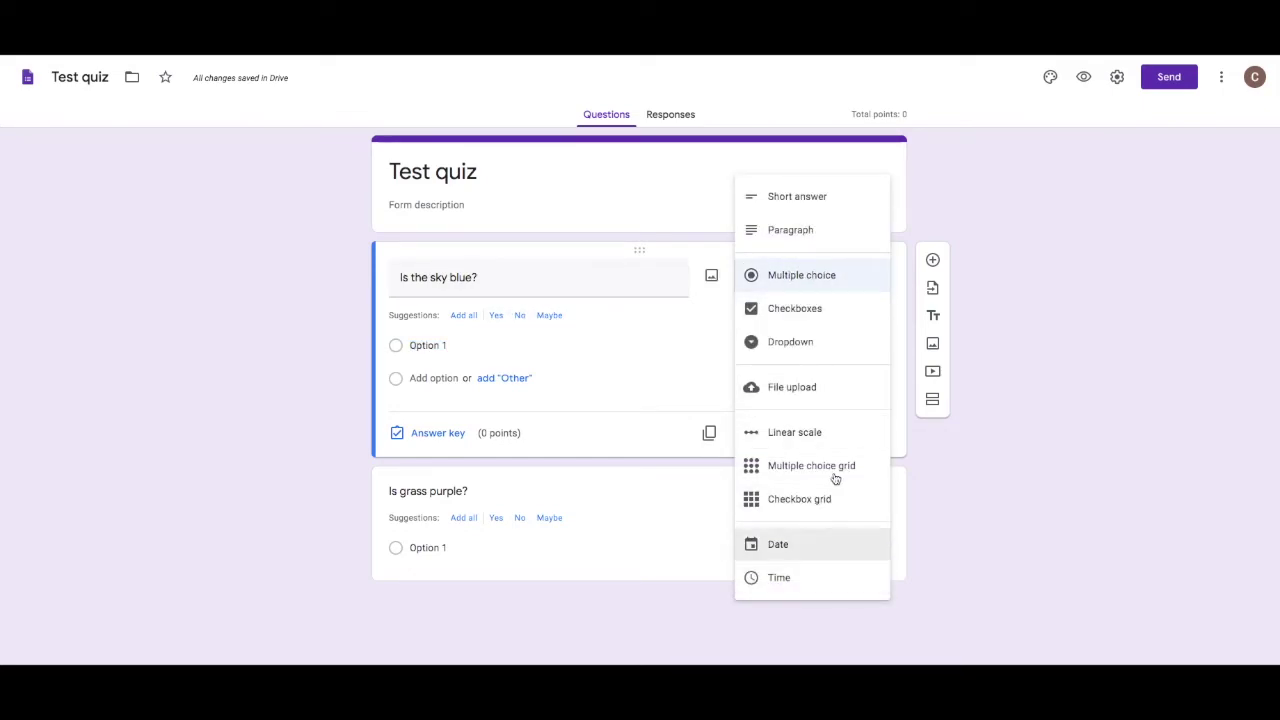
left_click(826, 276)
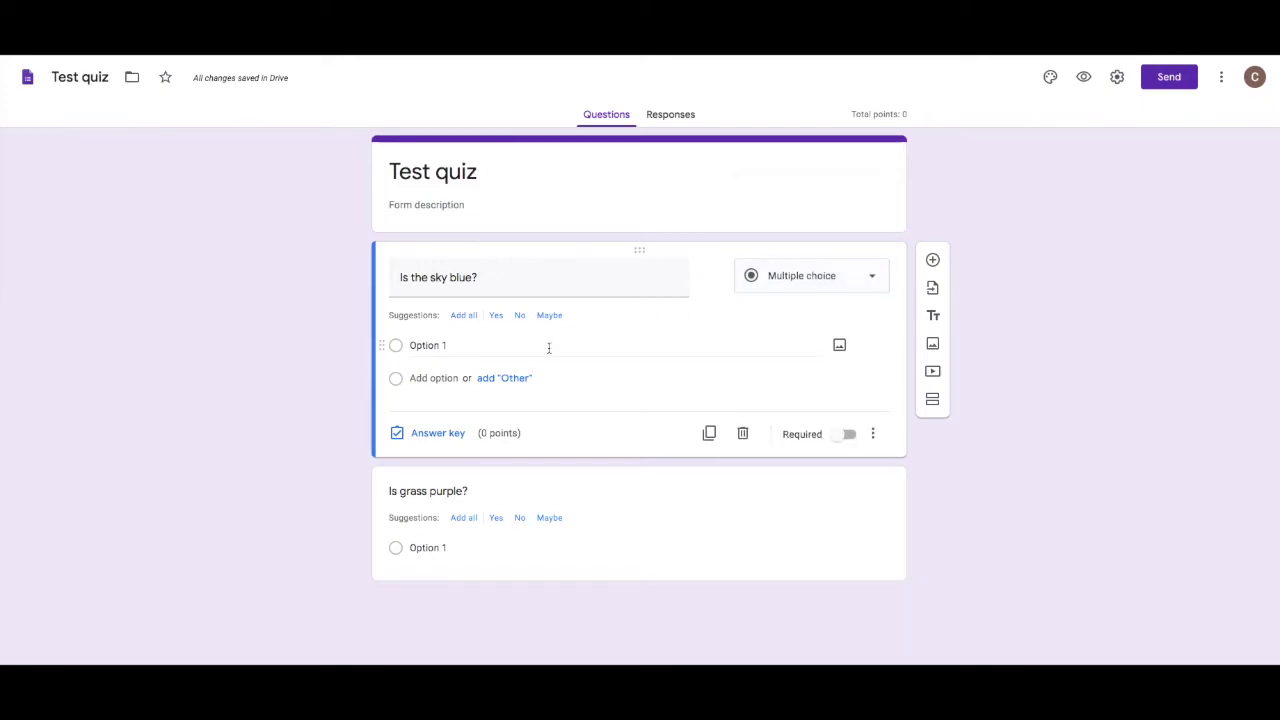
type("Yes")
key("Return")
type("No")
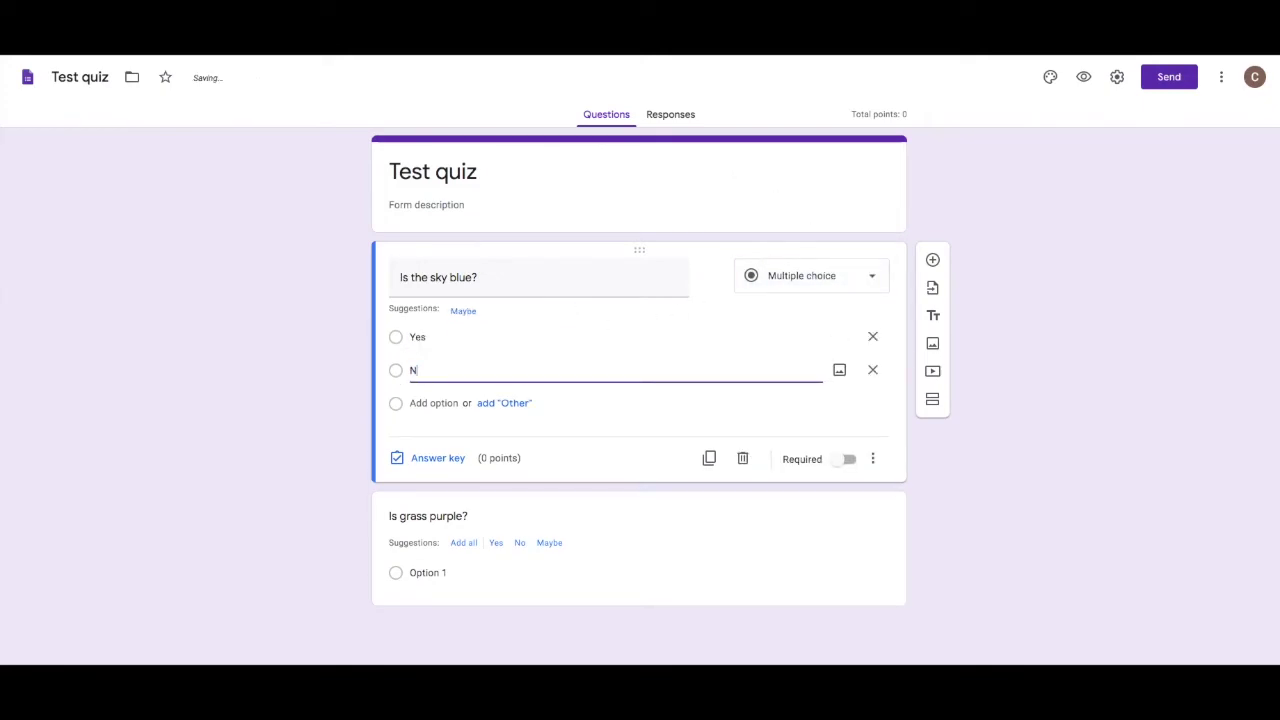
- Try Checkboxes for the sky question, revert to Multiple choice, then add a new question below
left_click(846, 275)
left_click(827, 308)
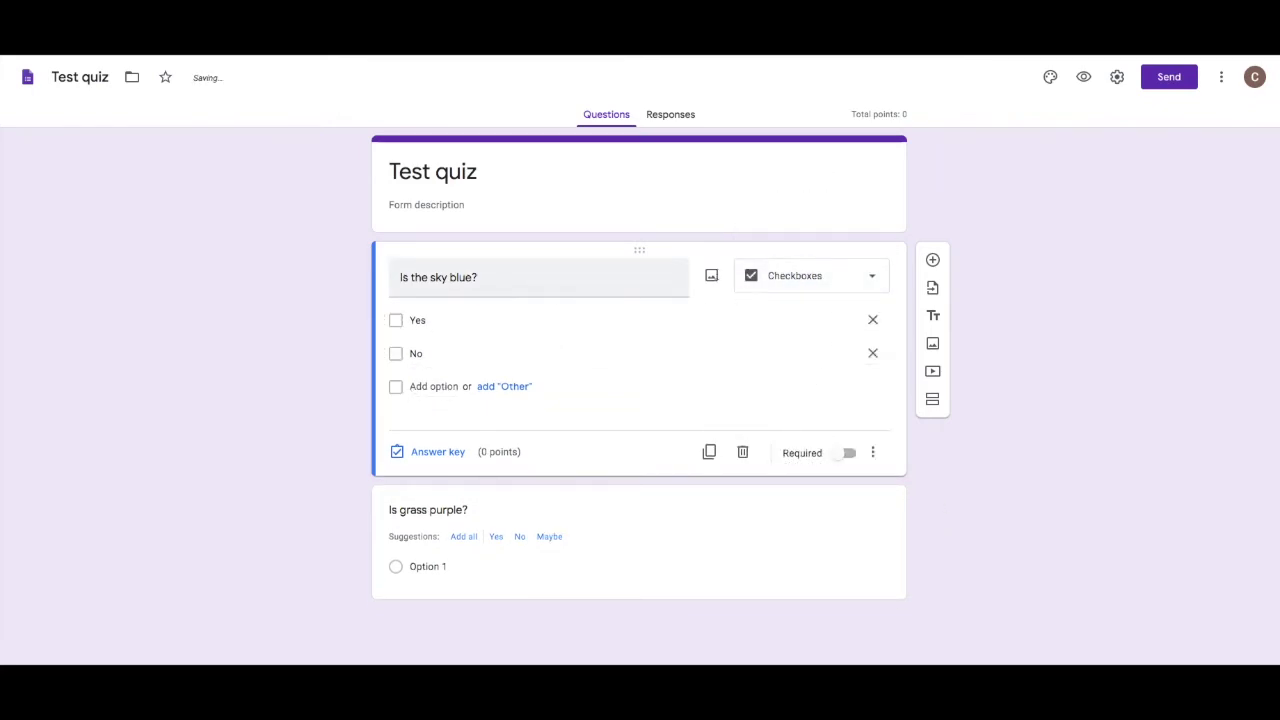
left_click(792, 291)
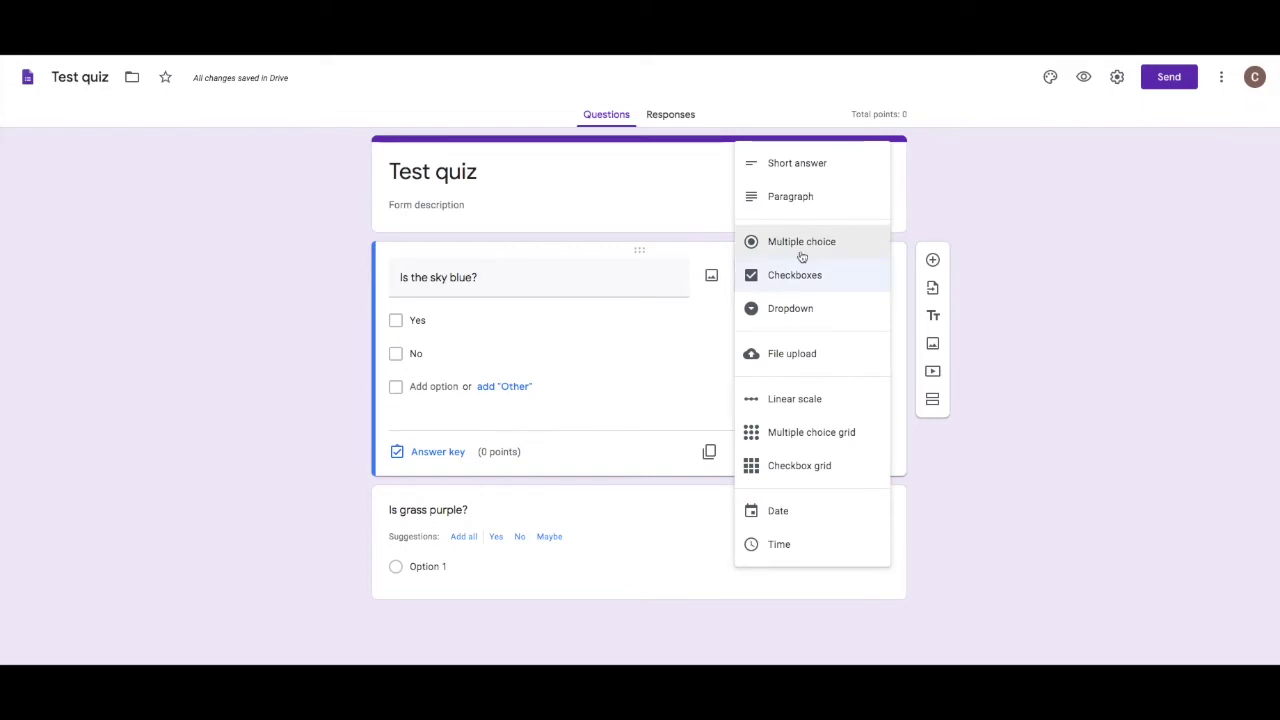
left_click(801, 255)
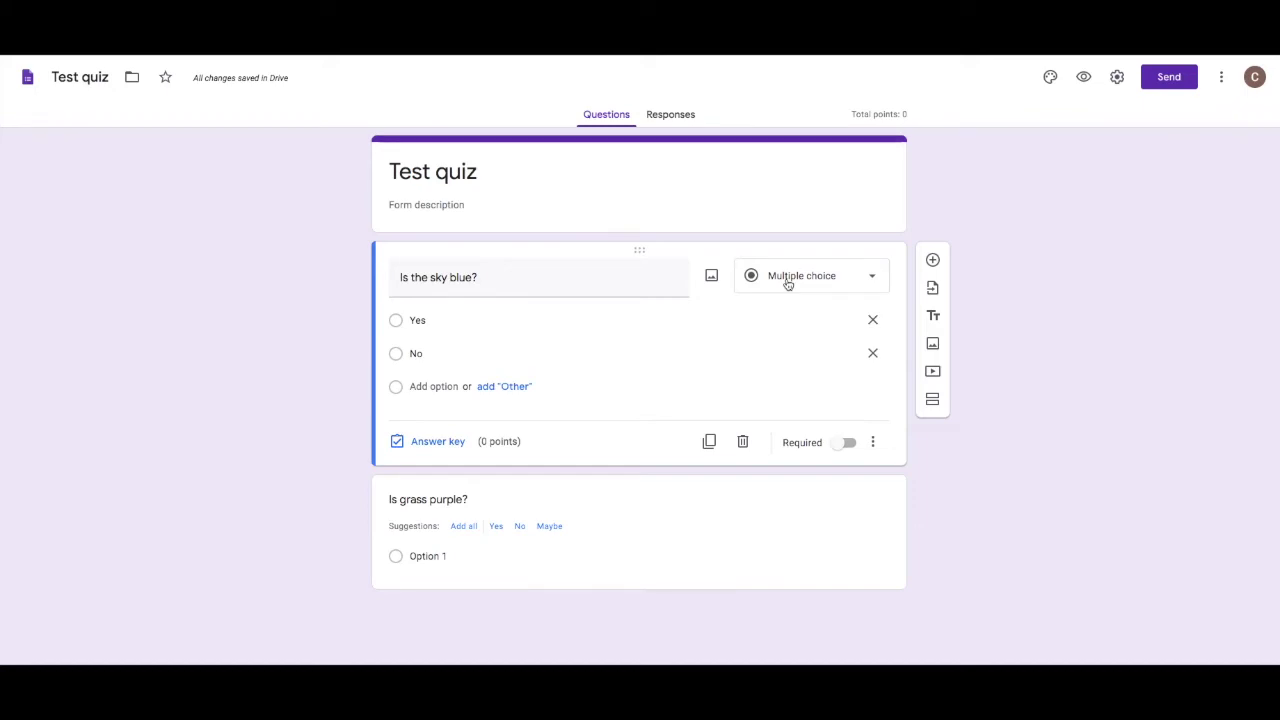
left_click(932, 259)
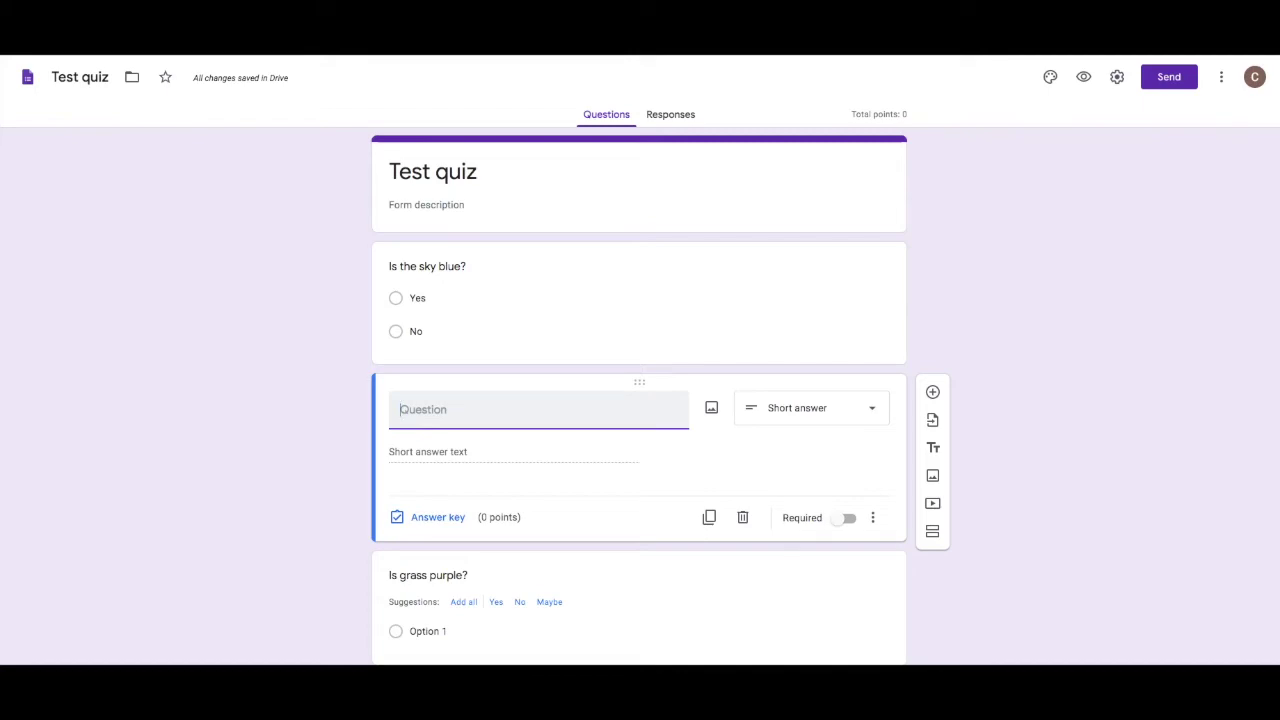
- Word the new question 'What year were the olympics on in Sydney'
type("What year were t")
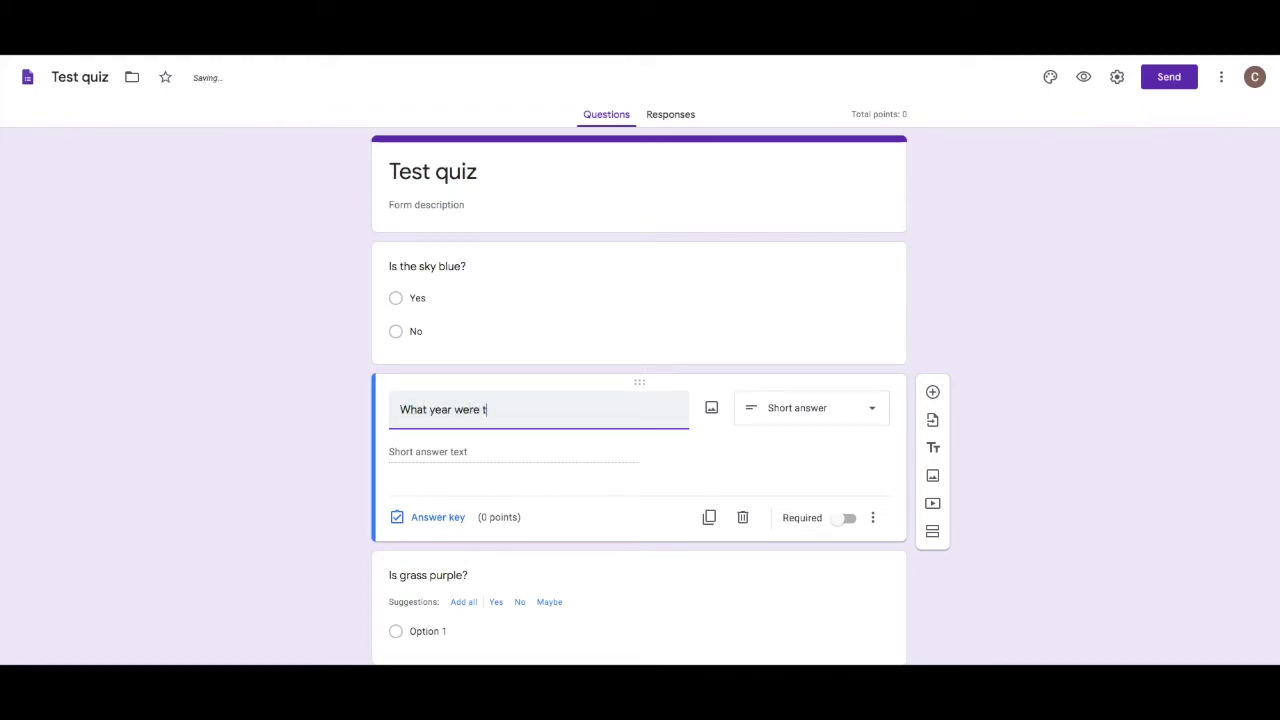
type("he olympics on in SYn")
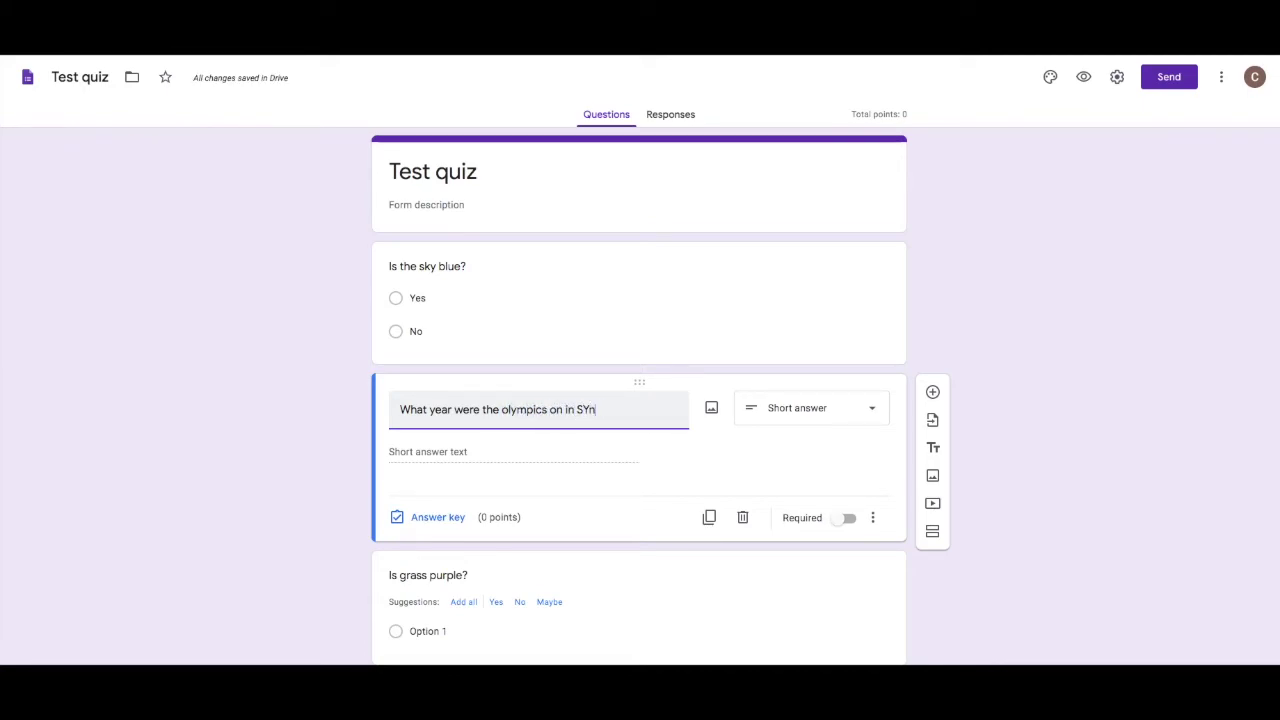
key("BackSpace")
type("ydney?")
left_click(354, 487)
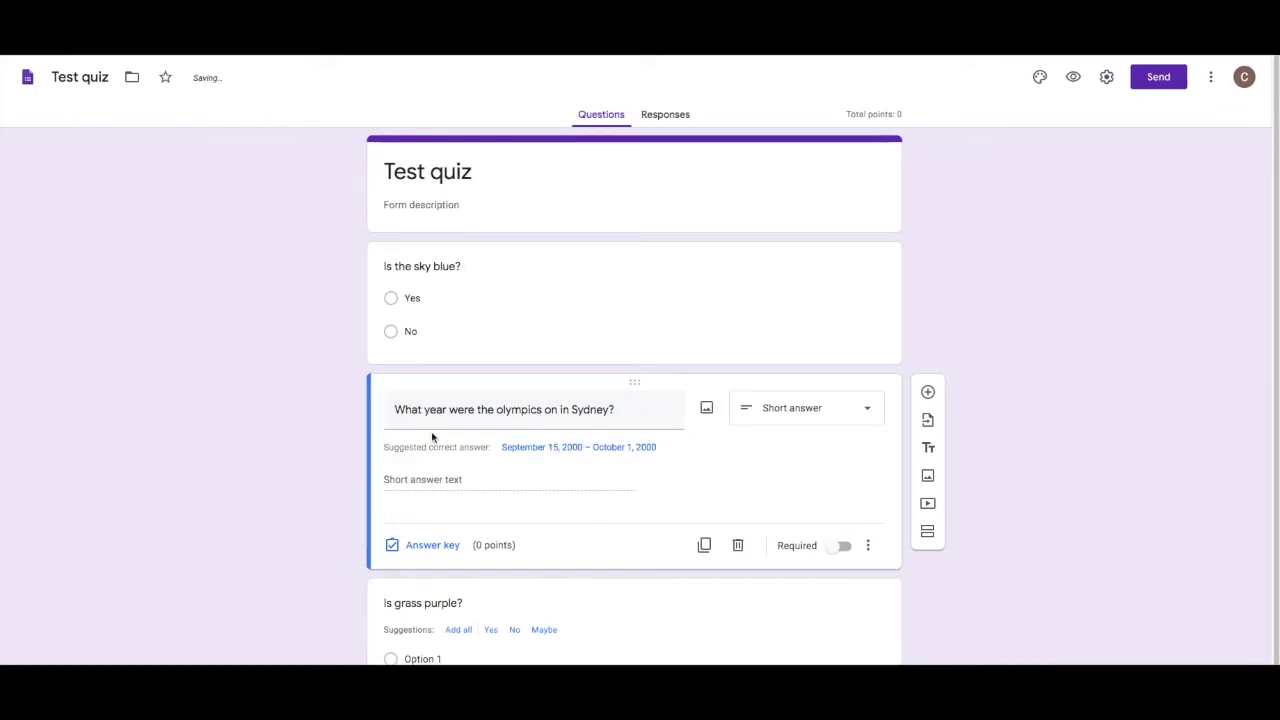
- Give 'Is grass purple?' the answer options Yes and No
scroll(365, 430, "down", 1)
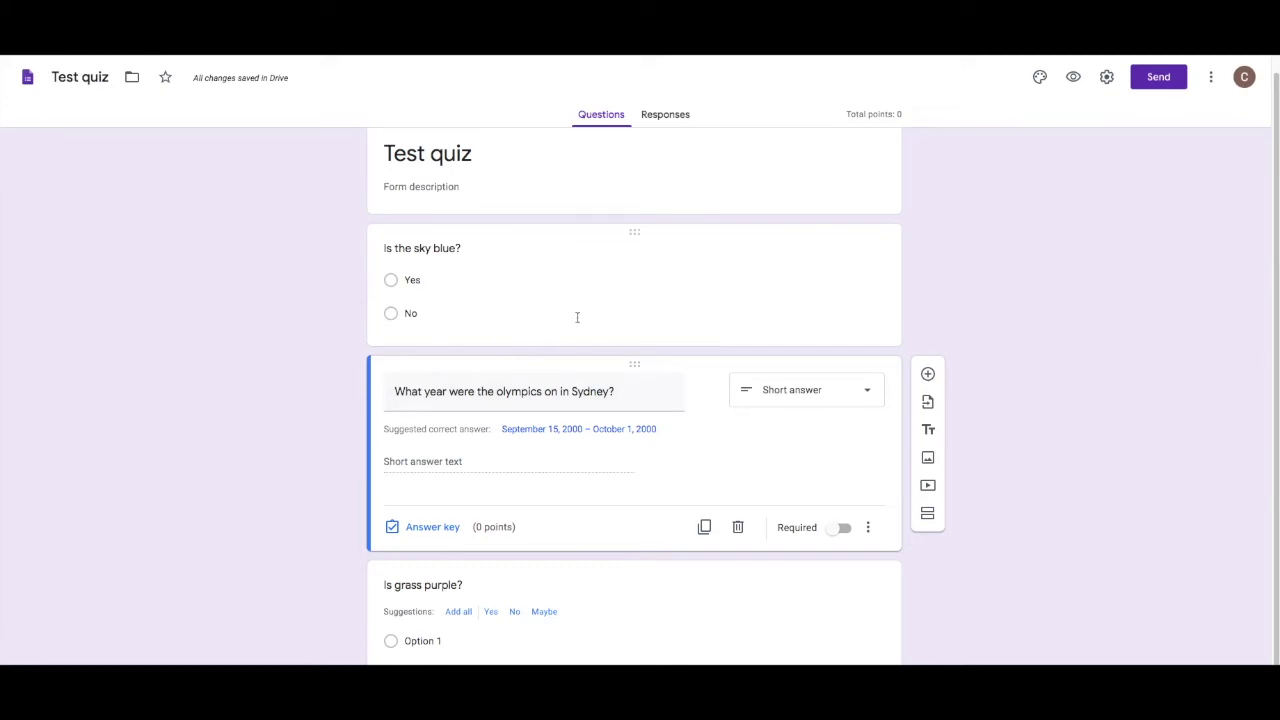
scroll(565, 360, "down", 1)
left_click(486, 632)
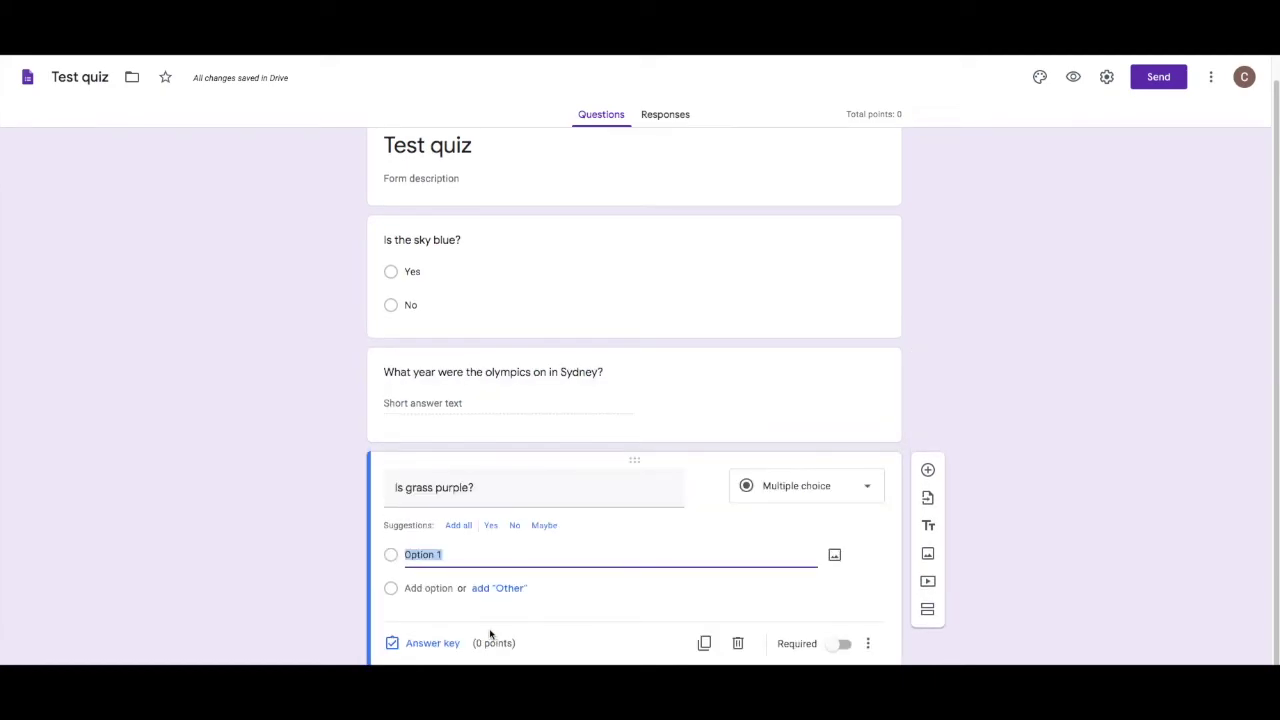
type("Yes N")
key("Return")
type("No")
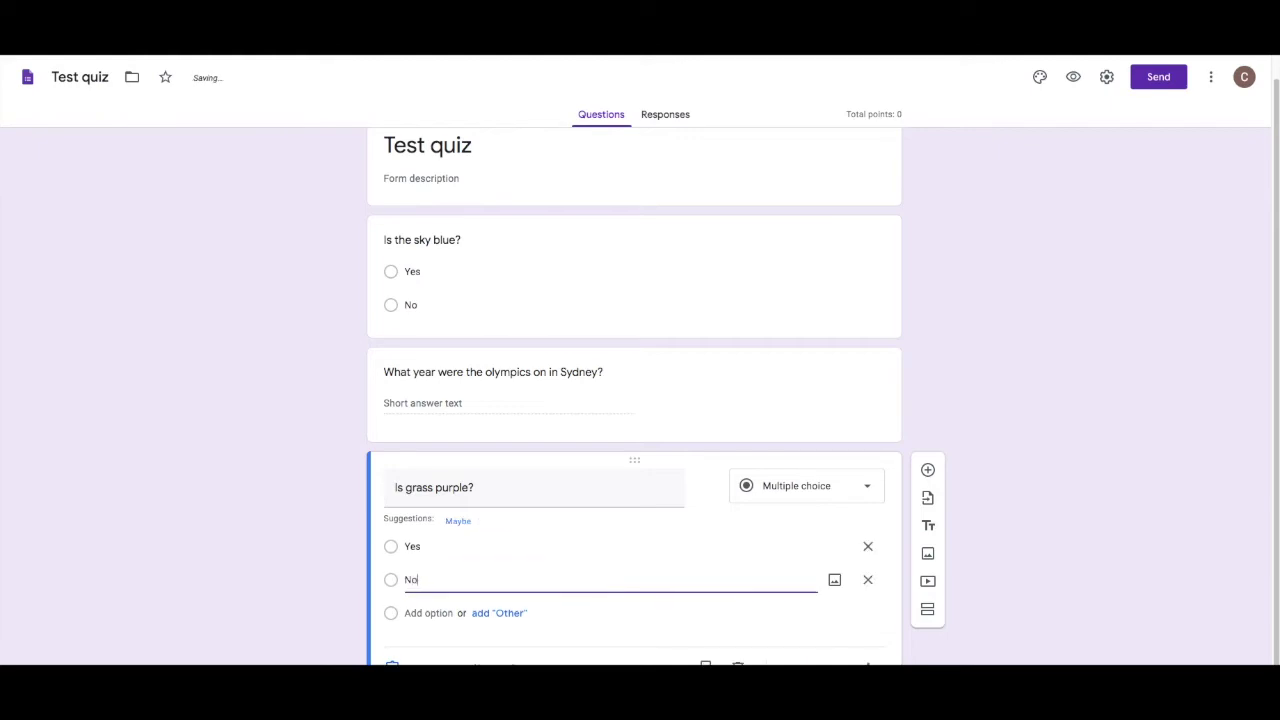
left_click(320, 600)
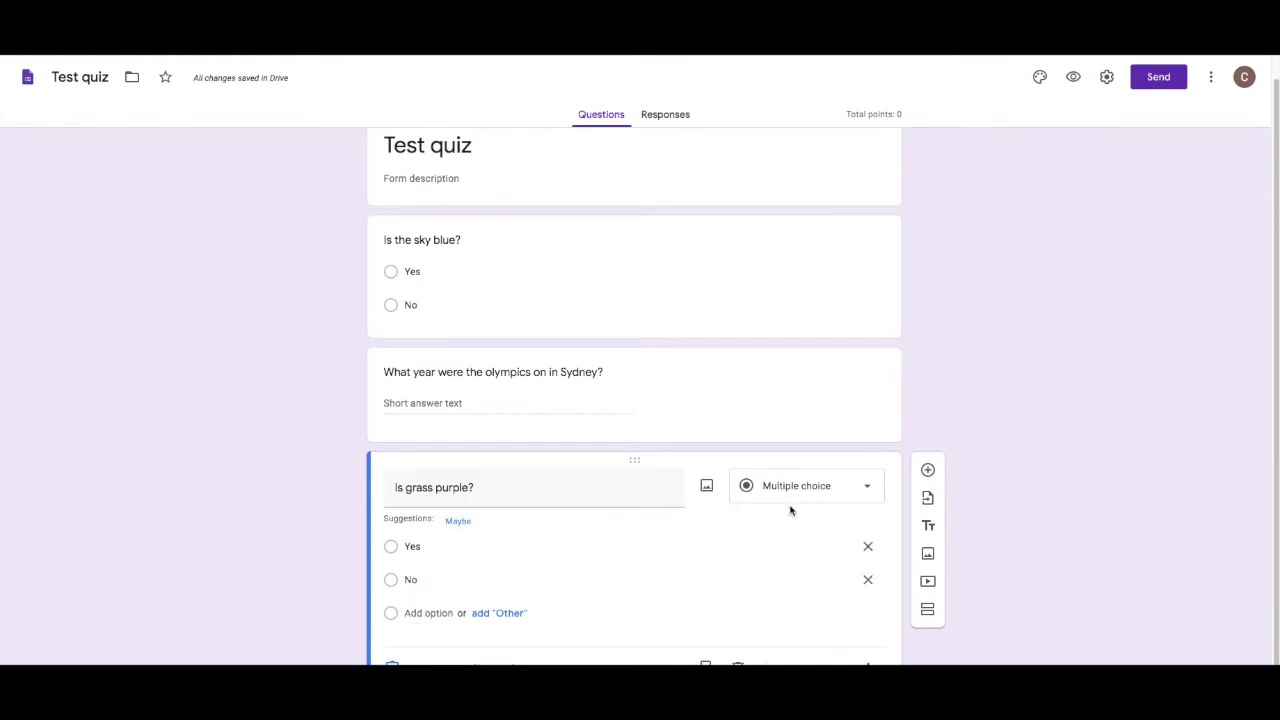
- Add a blank question below the grass question, then delete it
left_click(928, 470)
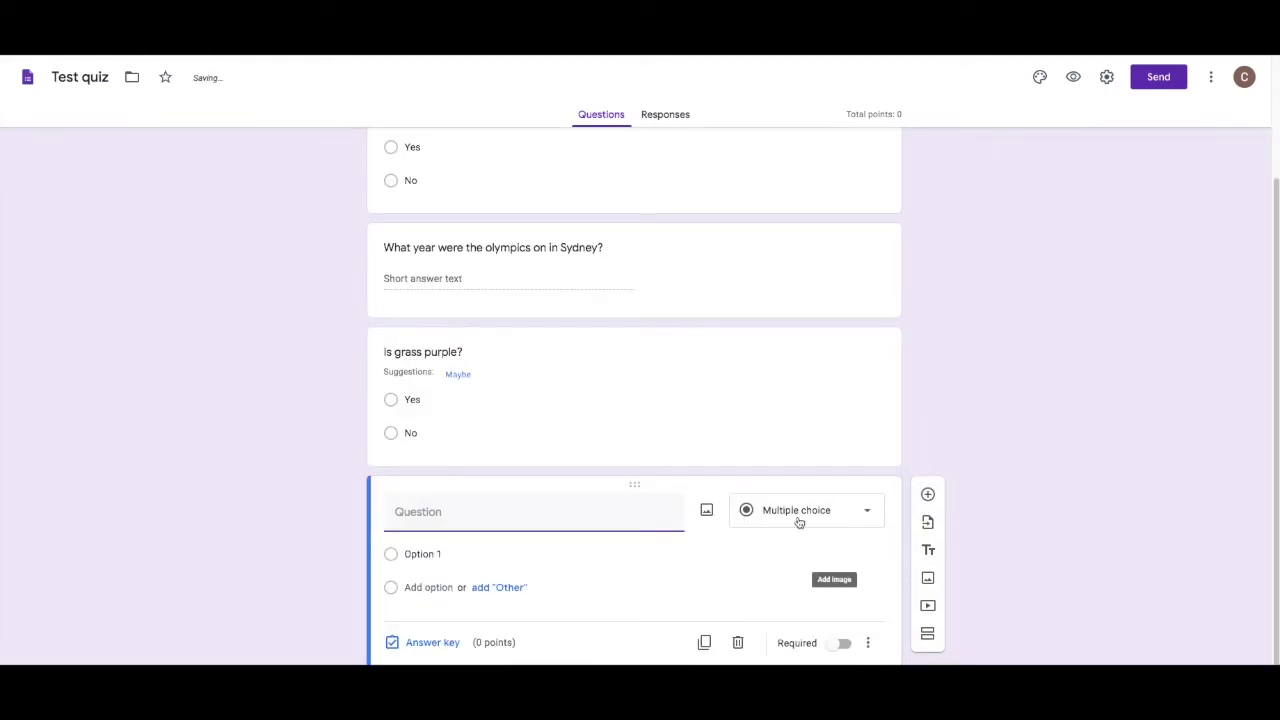
left_click(797, 511)
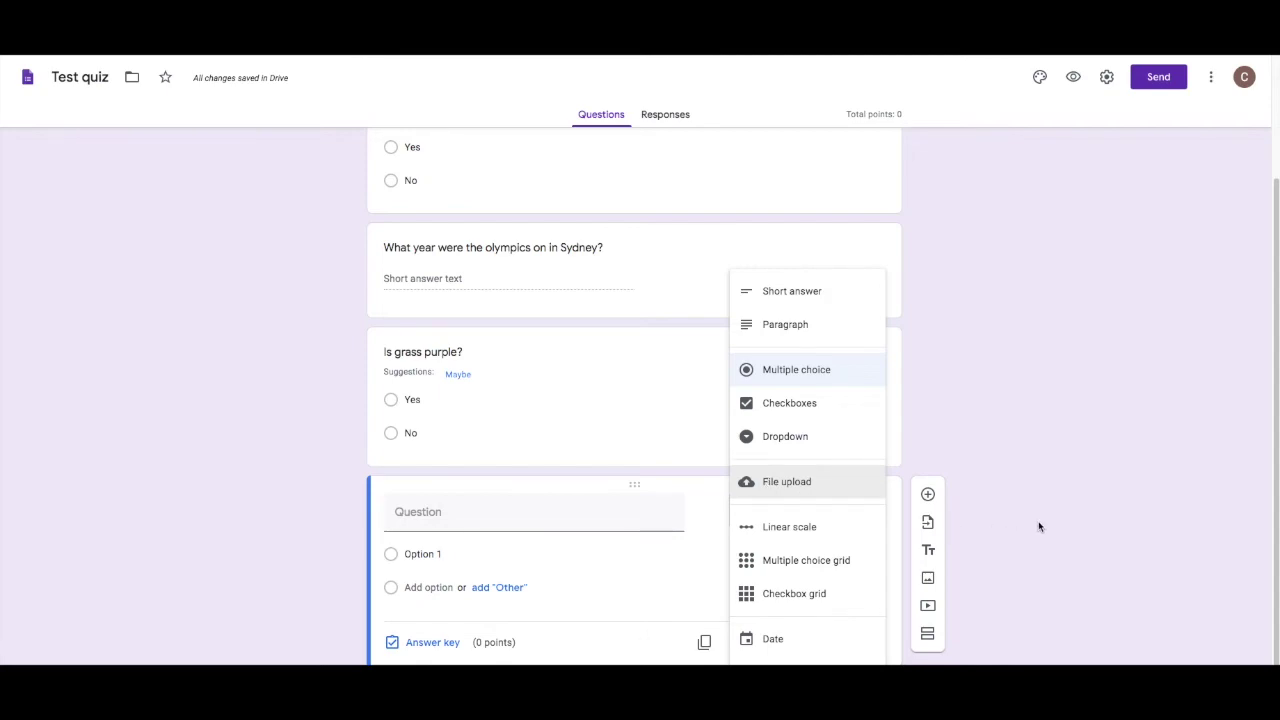
left_click(952, 524)
left_click(741, 643)
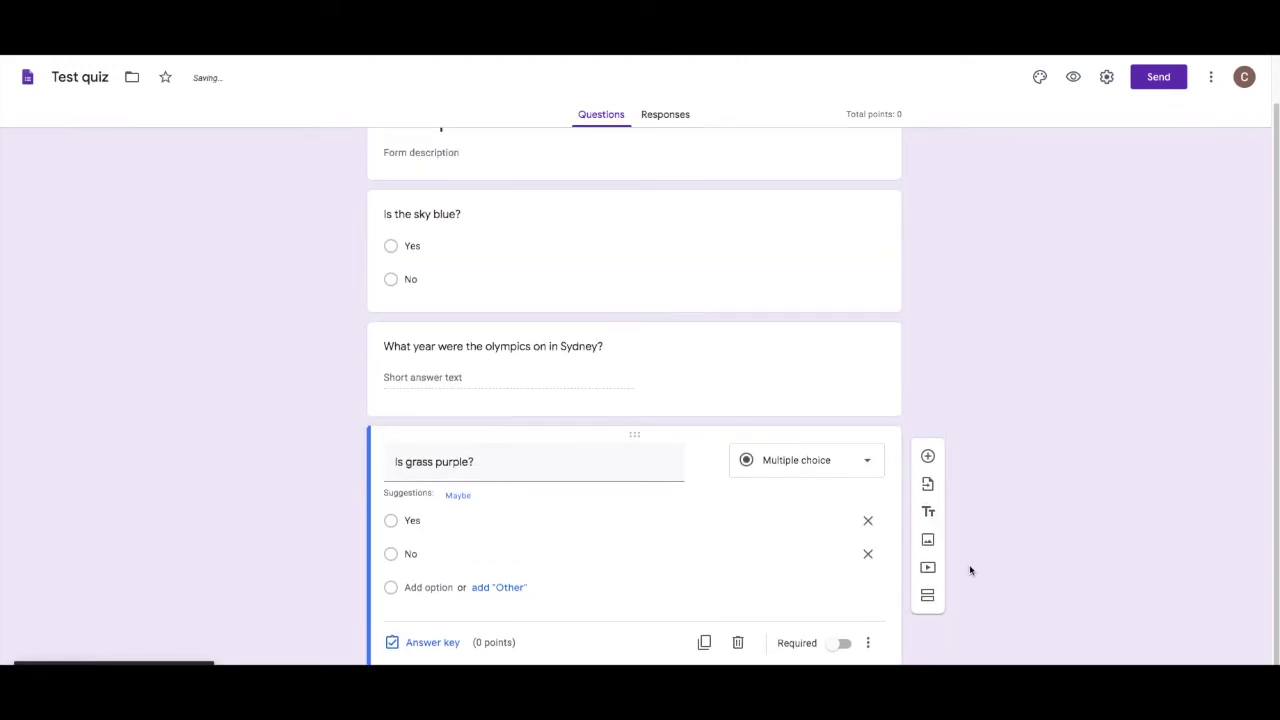
- Collect email addresses, always send response receipts, hide correct answers from respondents, and save the settings
left_click(1103, 88)
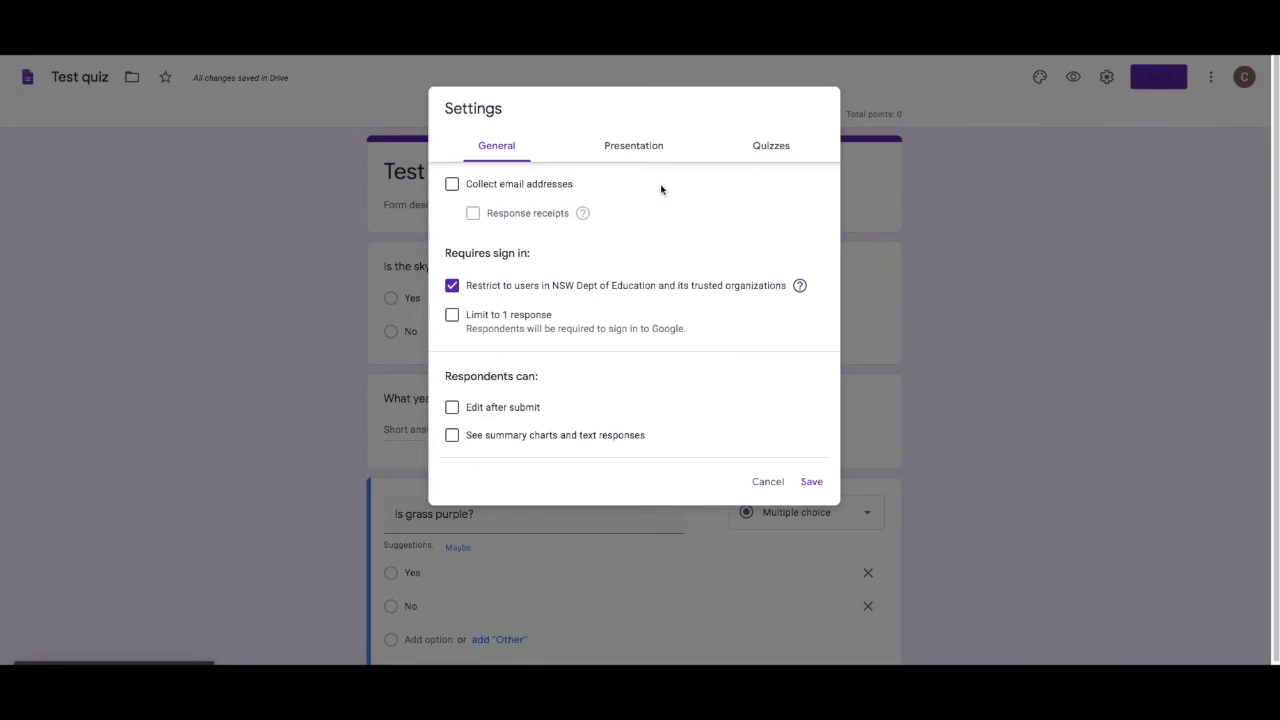
left_click(533, 193)
left_click(528, 215)
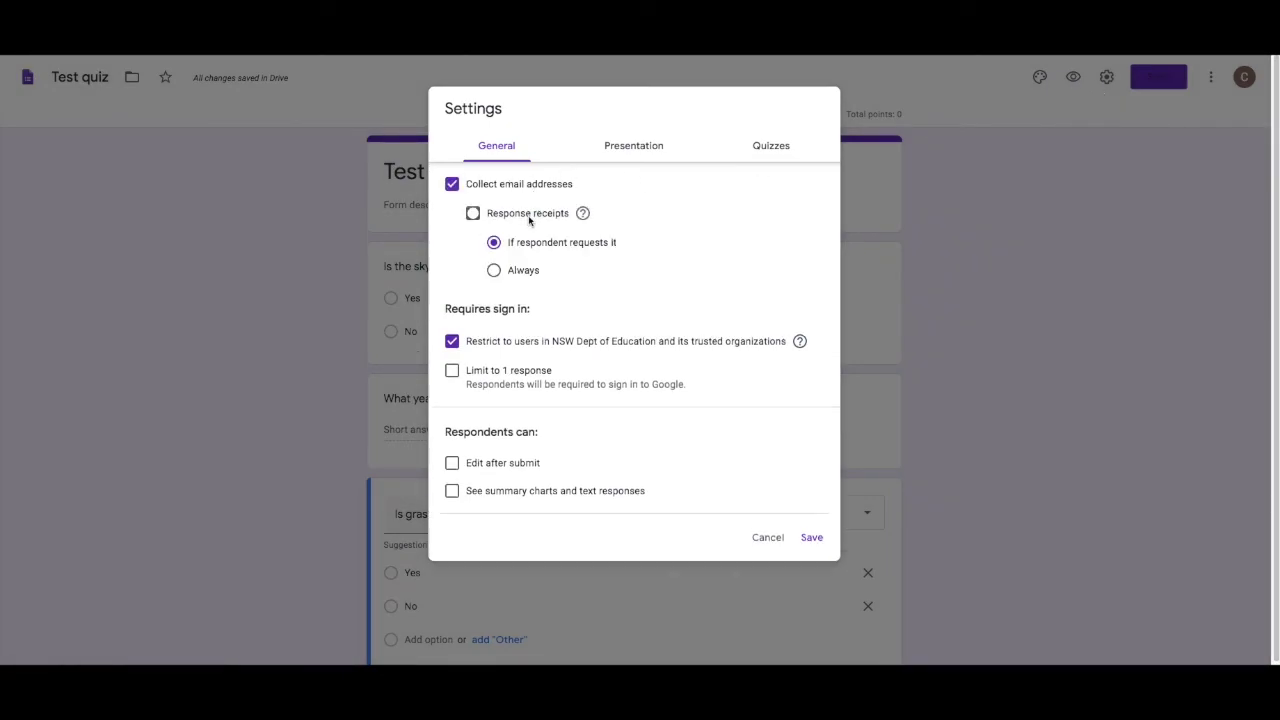
left_click(516, 274)
left_click(796, 146)
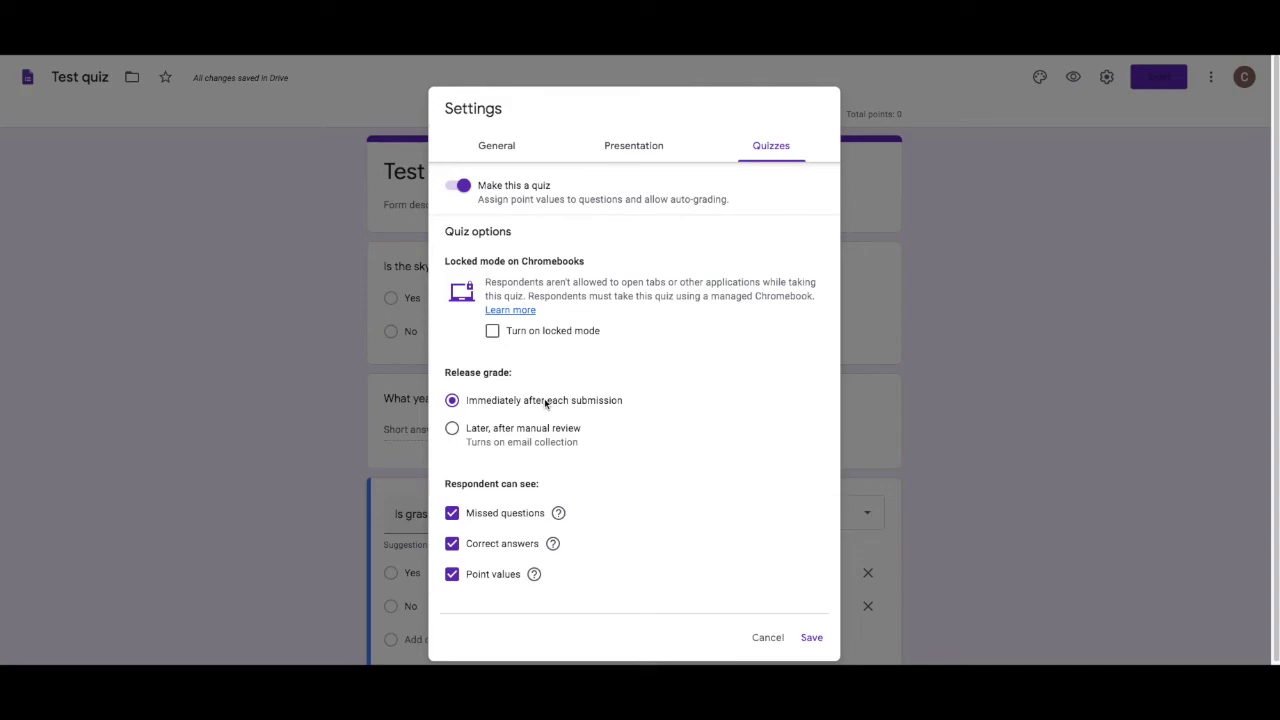
left_click(488, 546)
left_click(810, 636)
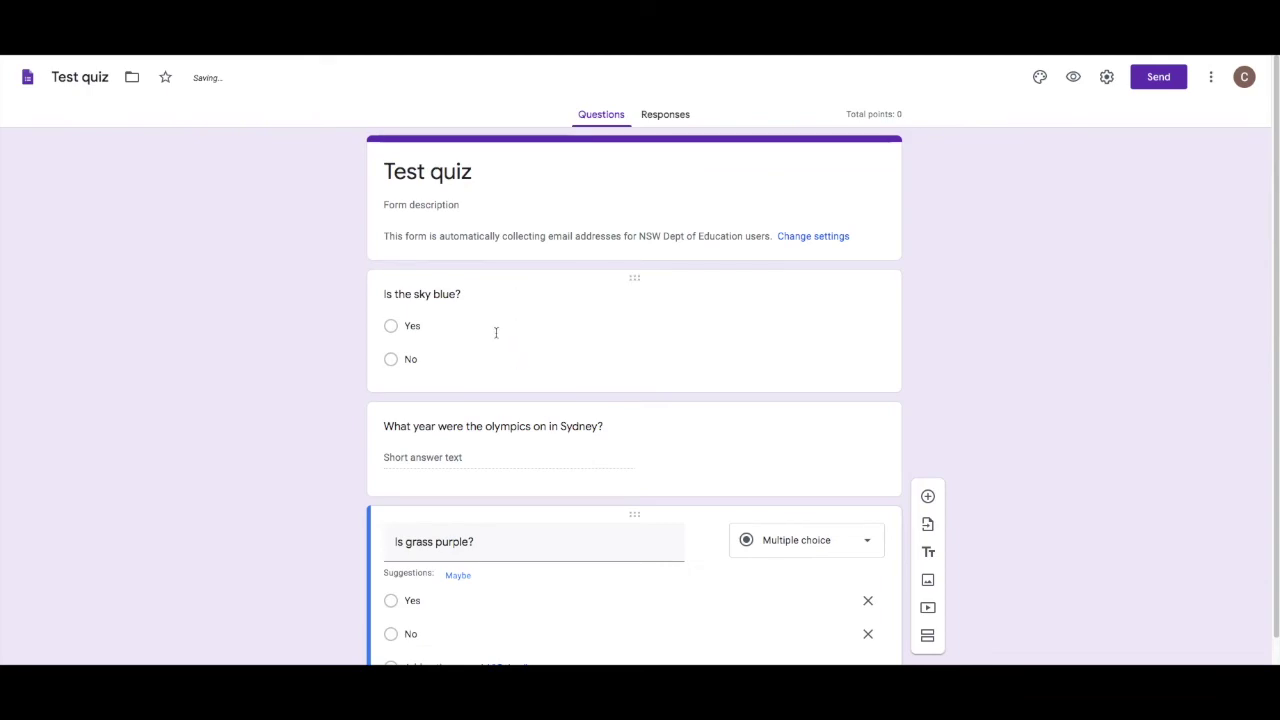
- Set Yes as the correct answer for the sky question, worth 1 point
left_click(494, 331)
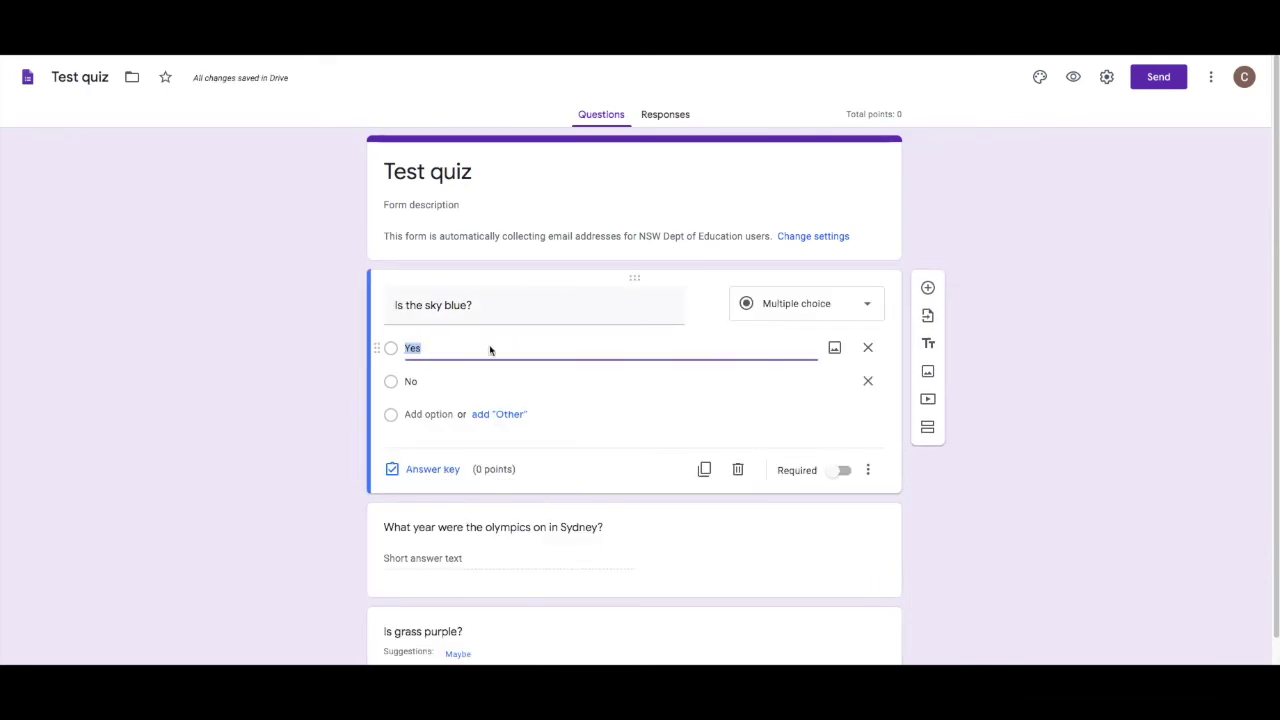
left_click(447, 469)
left_click(438, 376)
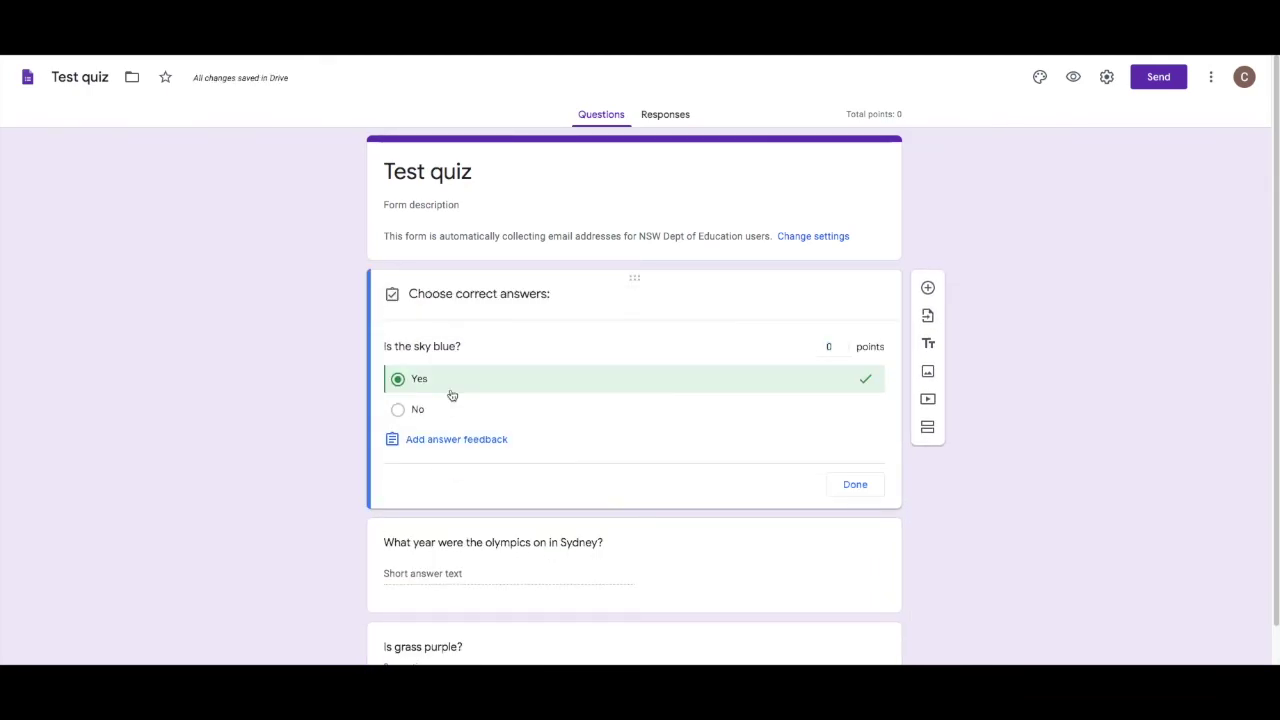
left_click(848, 346)
scroll(434, 489, "down", 1)
- Give the Sydney olympics question 1 point, with 2000 correct and all other answers incorrect
left_click(434, 490)
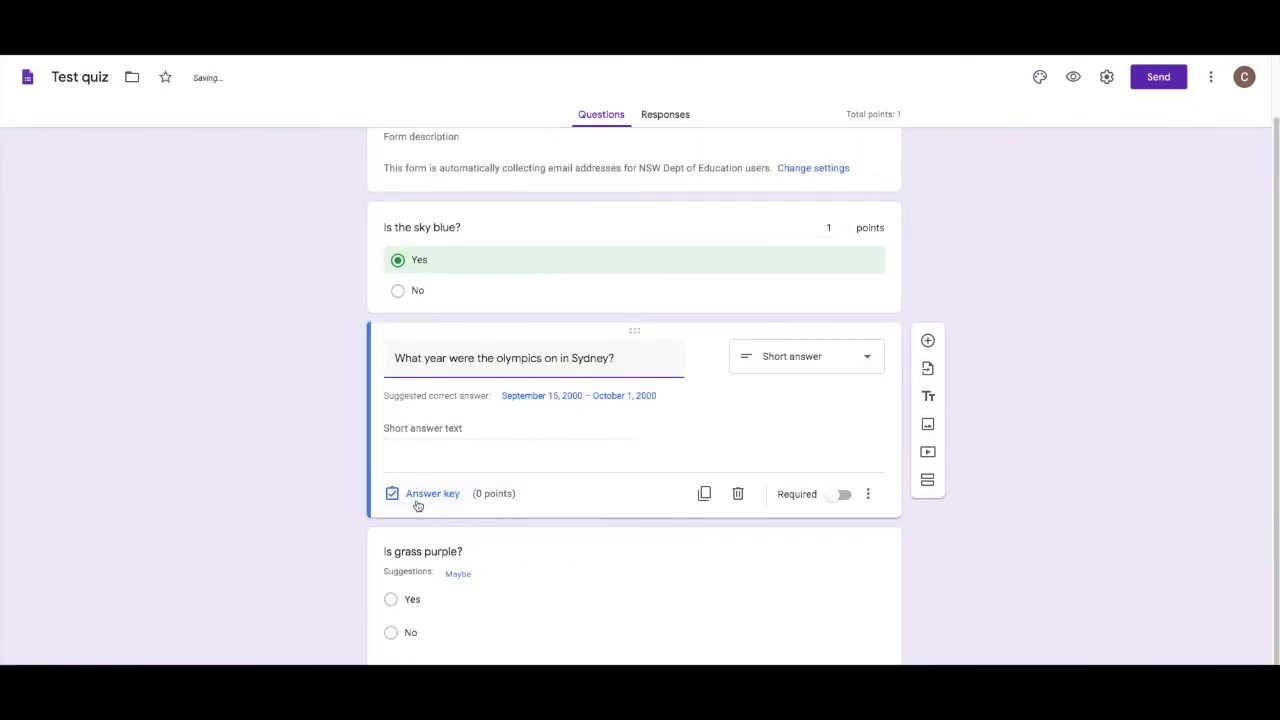
left_click(418, 498)
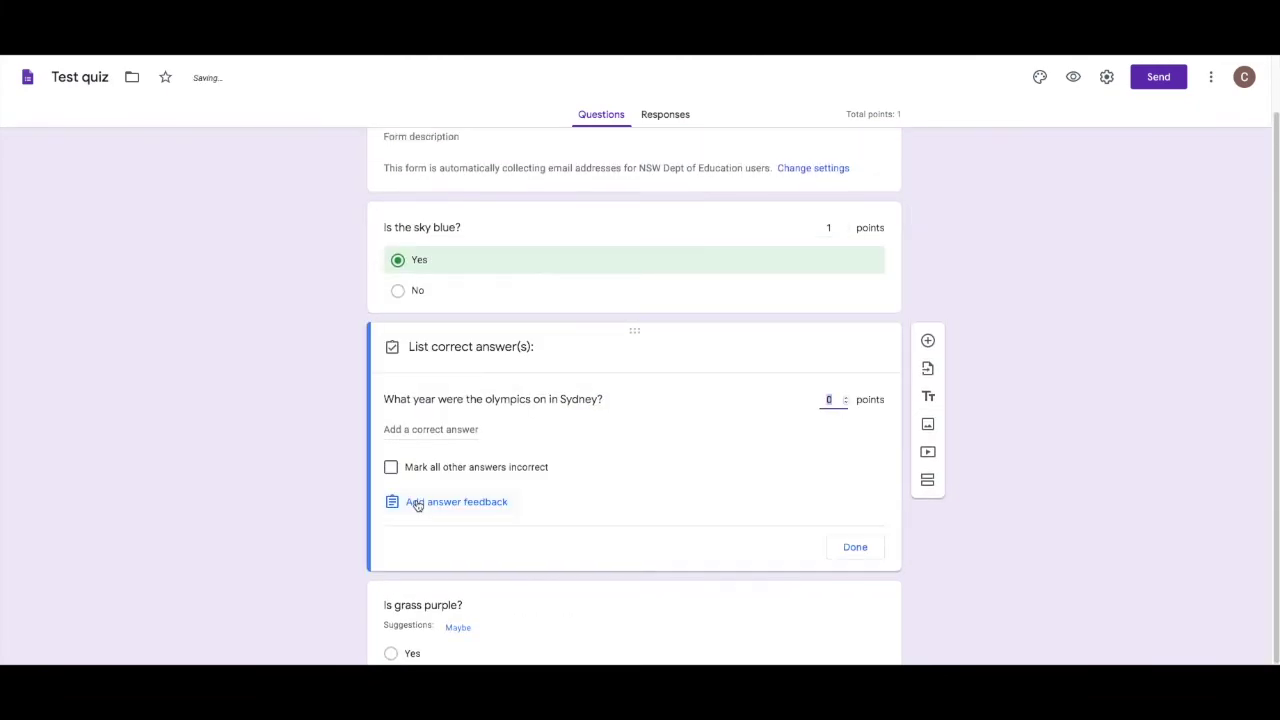
left_click(848, 397)
left_click(416, 431)
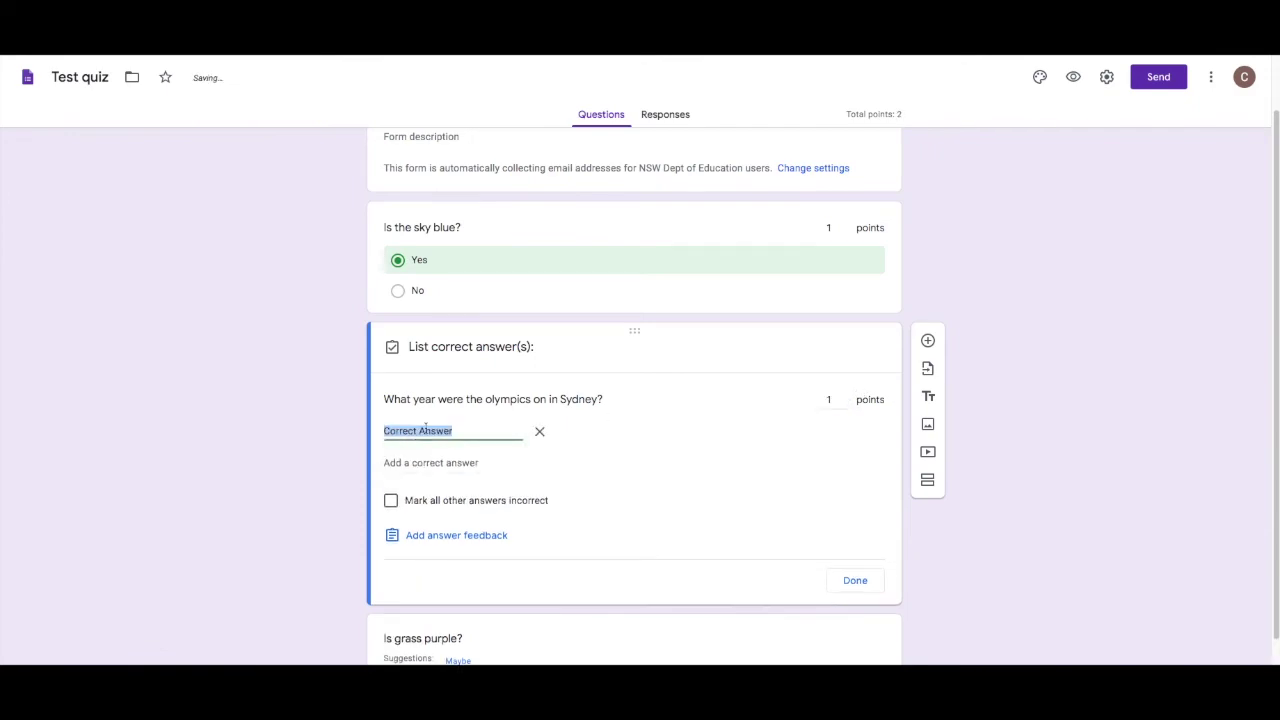
type("2000")
left_click(435, 499)
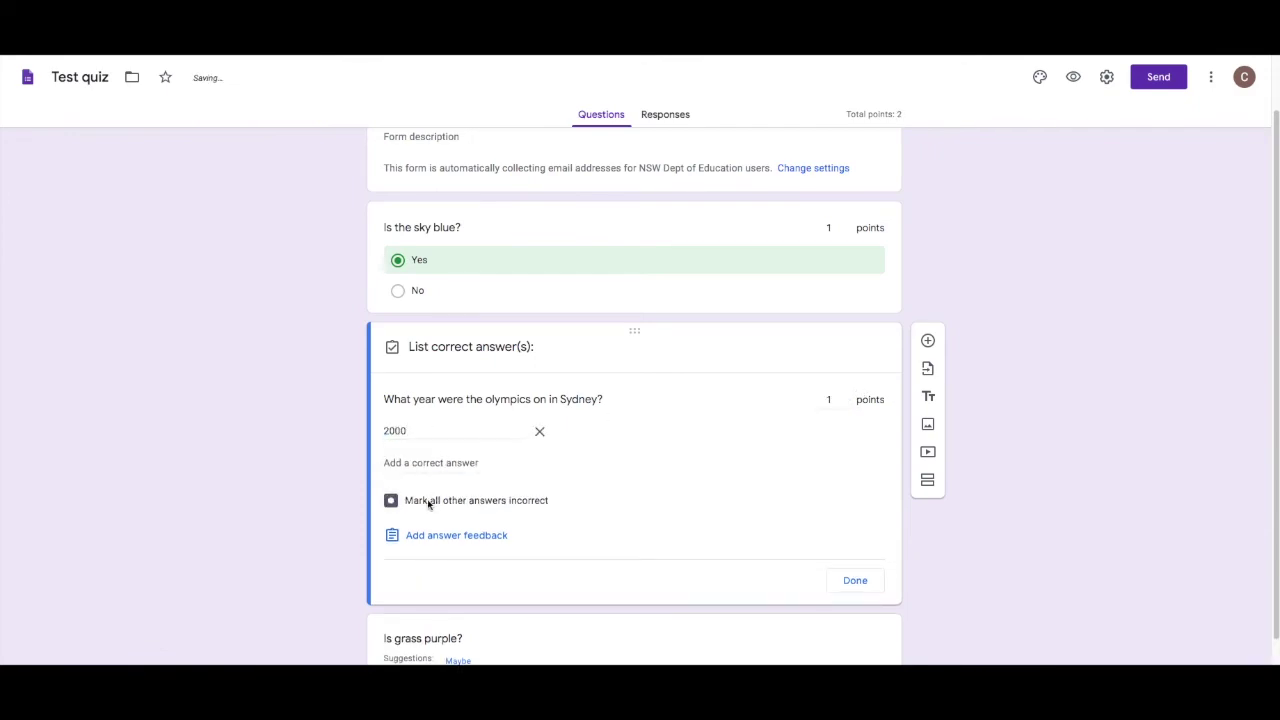
scroll(306, 485, "down", 1)
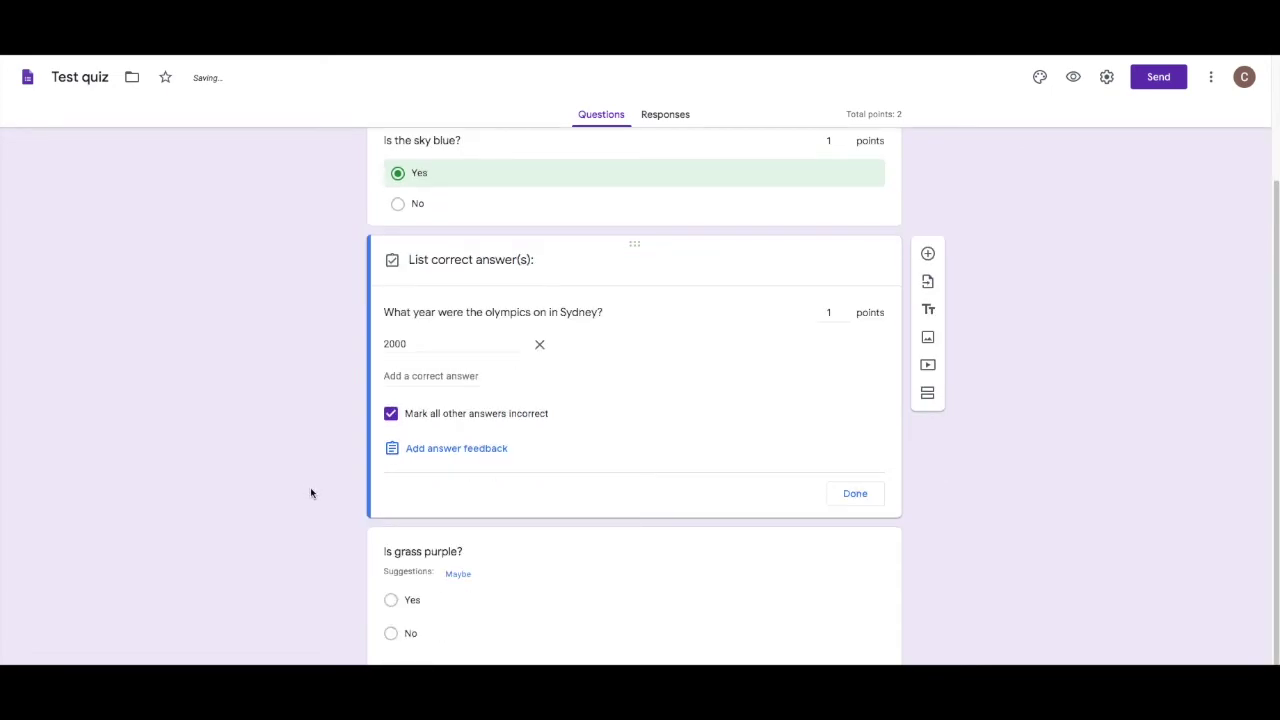
- Make No the only correct answer for the grass question, worth 1 point
left_click(428, 594)
left_click(434, 638)
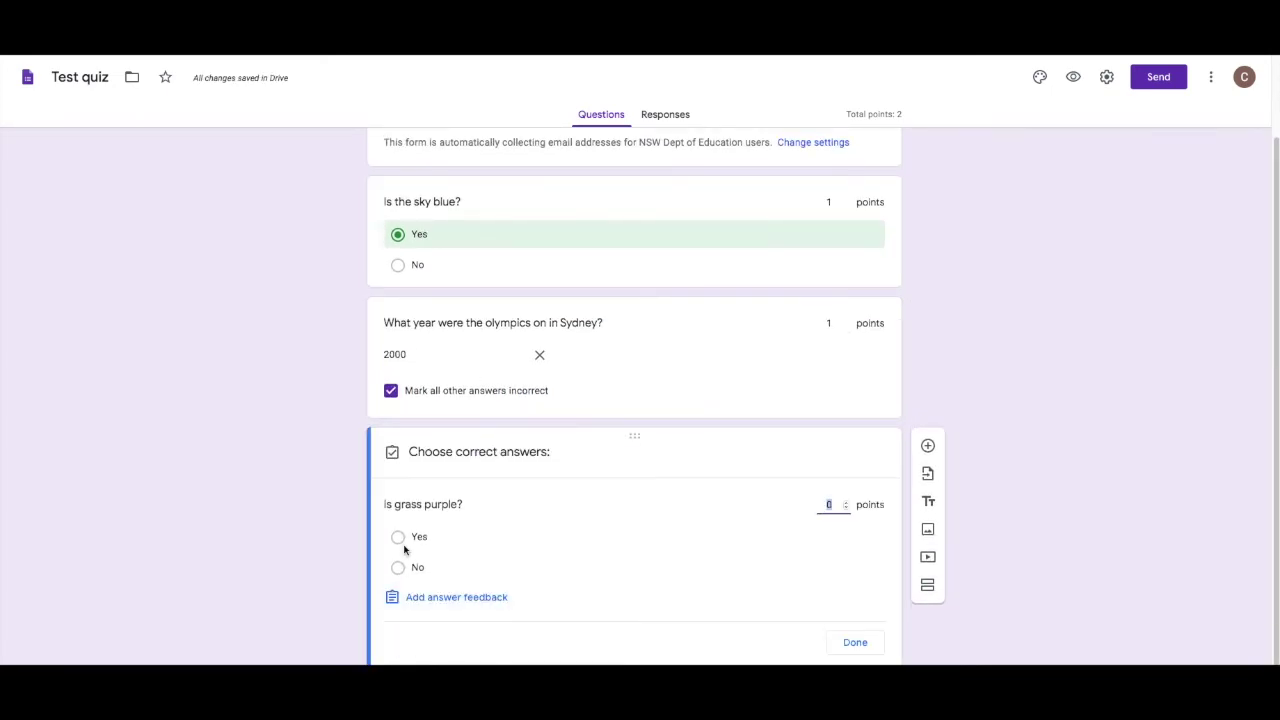
left_click(401, 536)
left_click(406, 567)
left_click(406, 537)
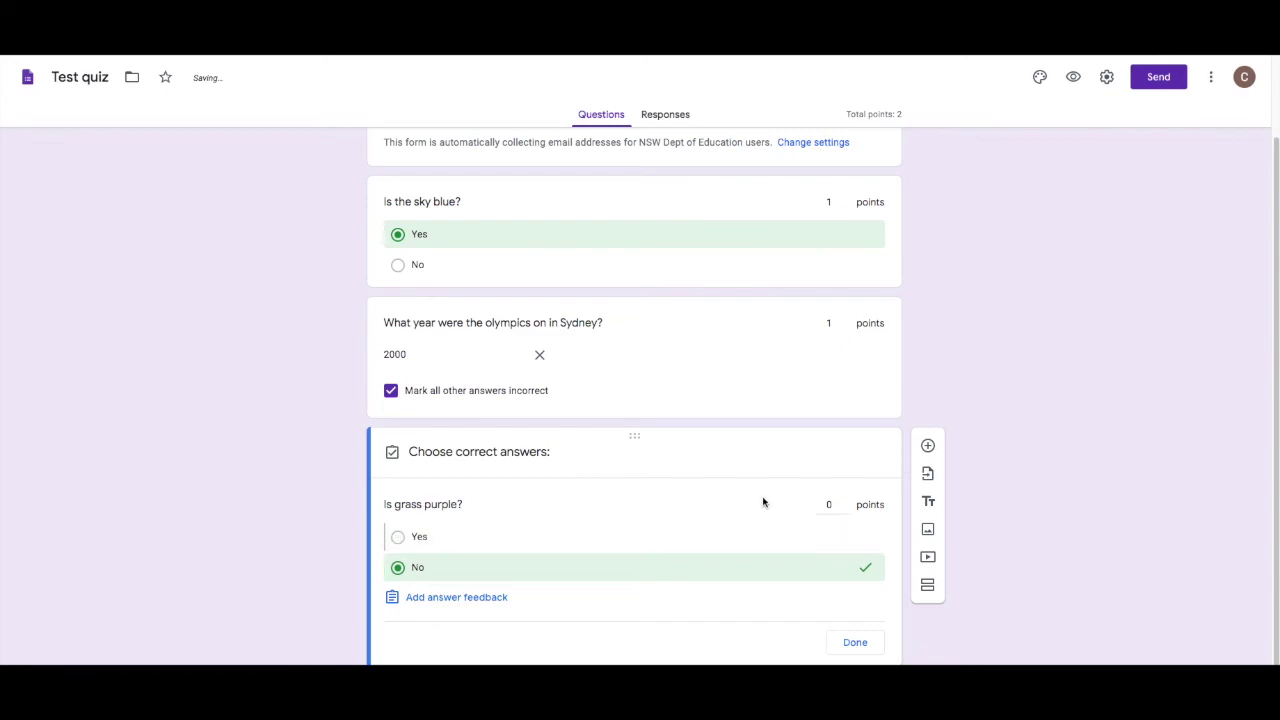
left_click(554, 571)
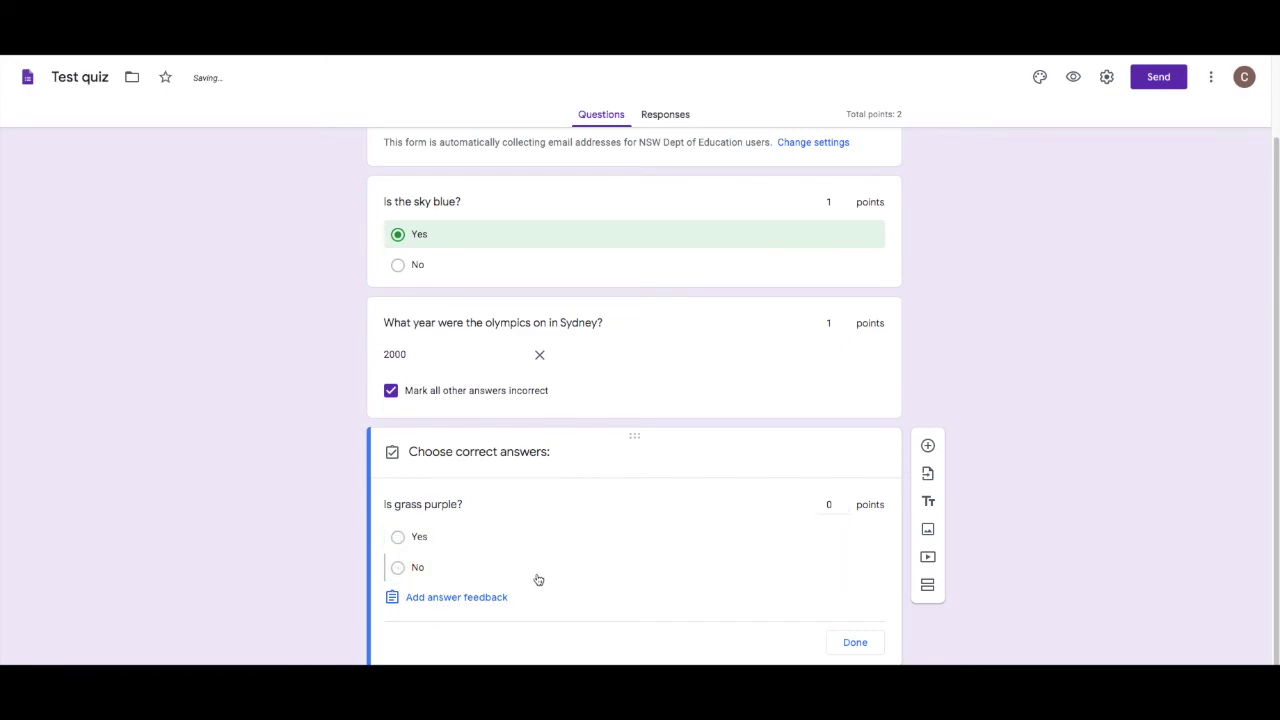
left_click(538, 580)
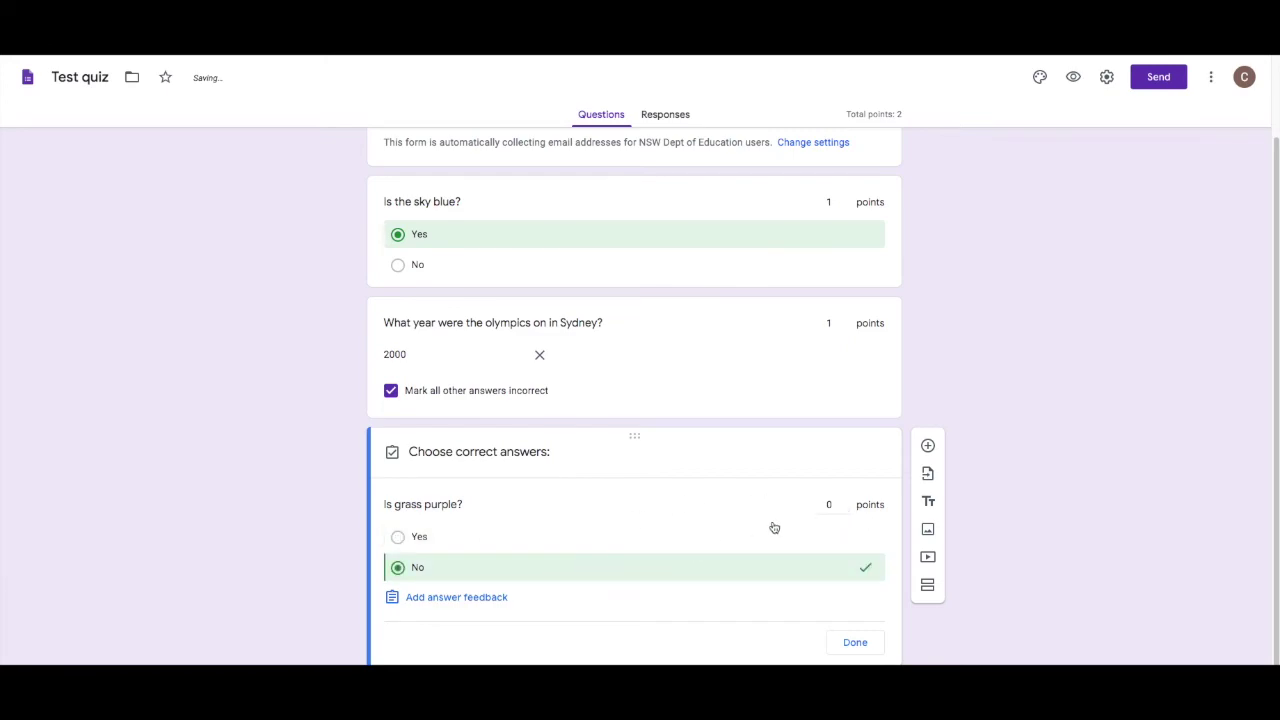
left_click(845, 505)
type("1")
scroll(1031, 523, "up", 1)
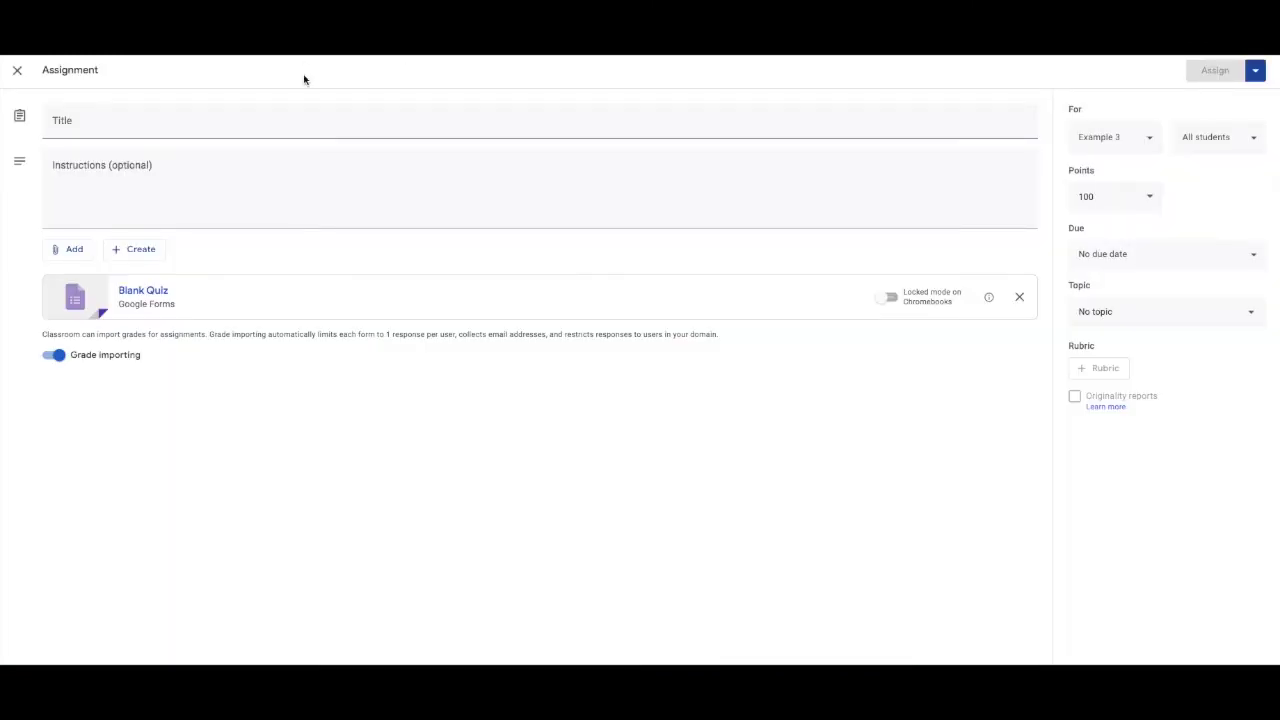
- Title the quiz assignment 'Quiz' with instructions 'Complete the quiz'
left_click(290, 121)
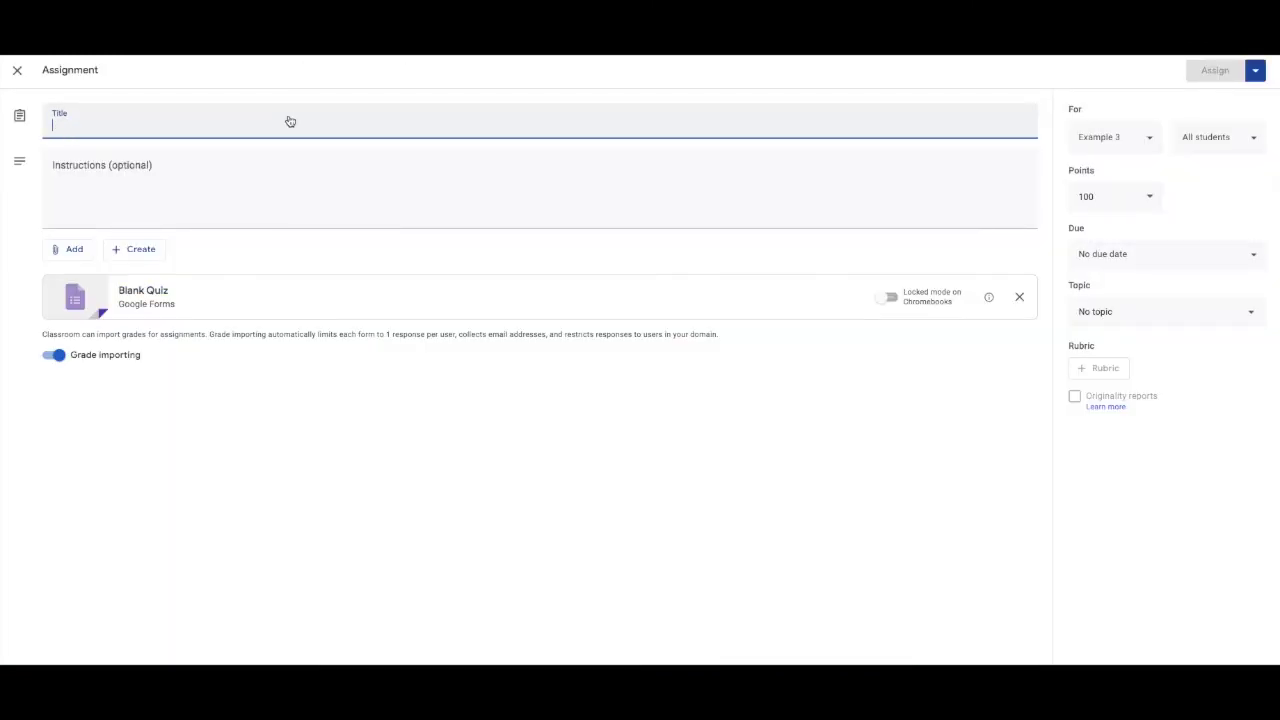
type("Quikz")
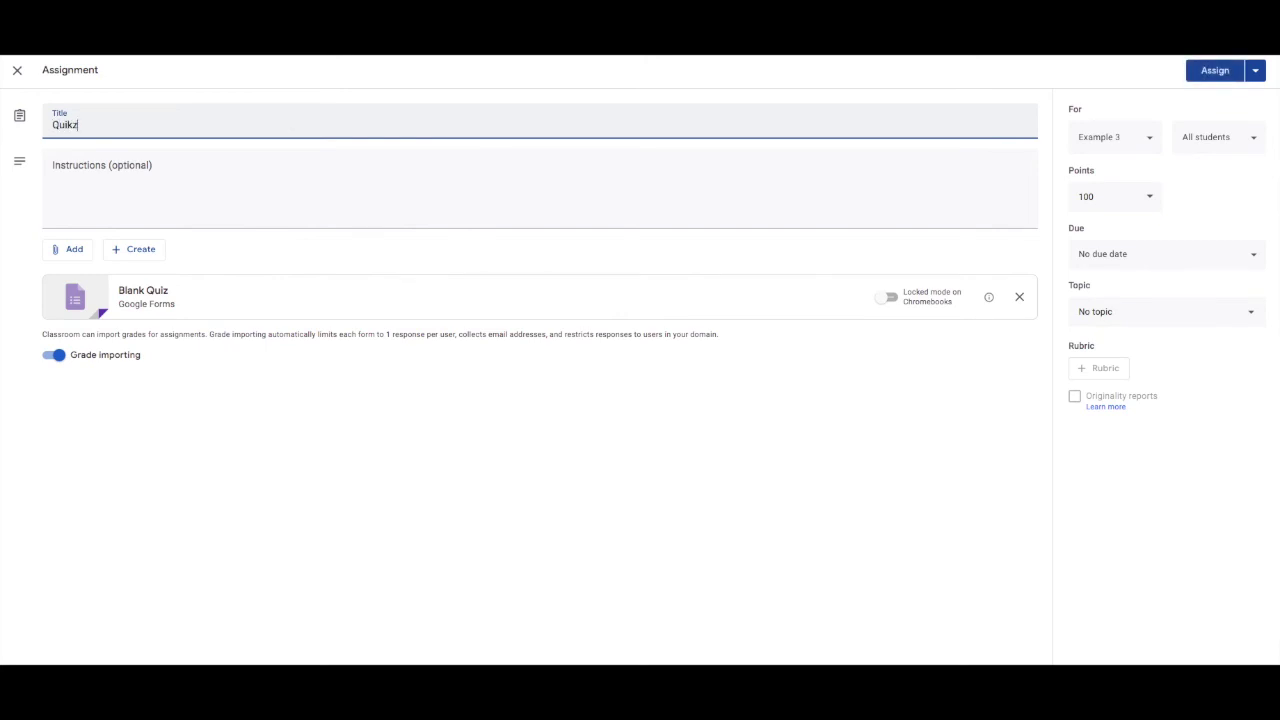
left_click(52, 170)
type("Complet")
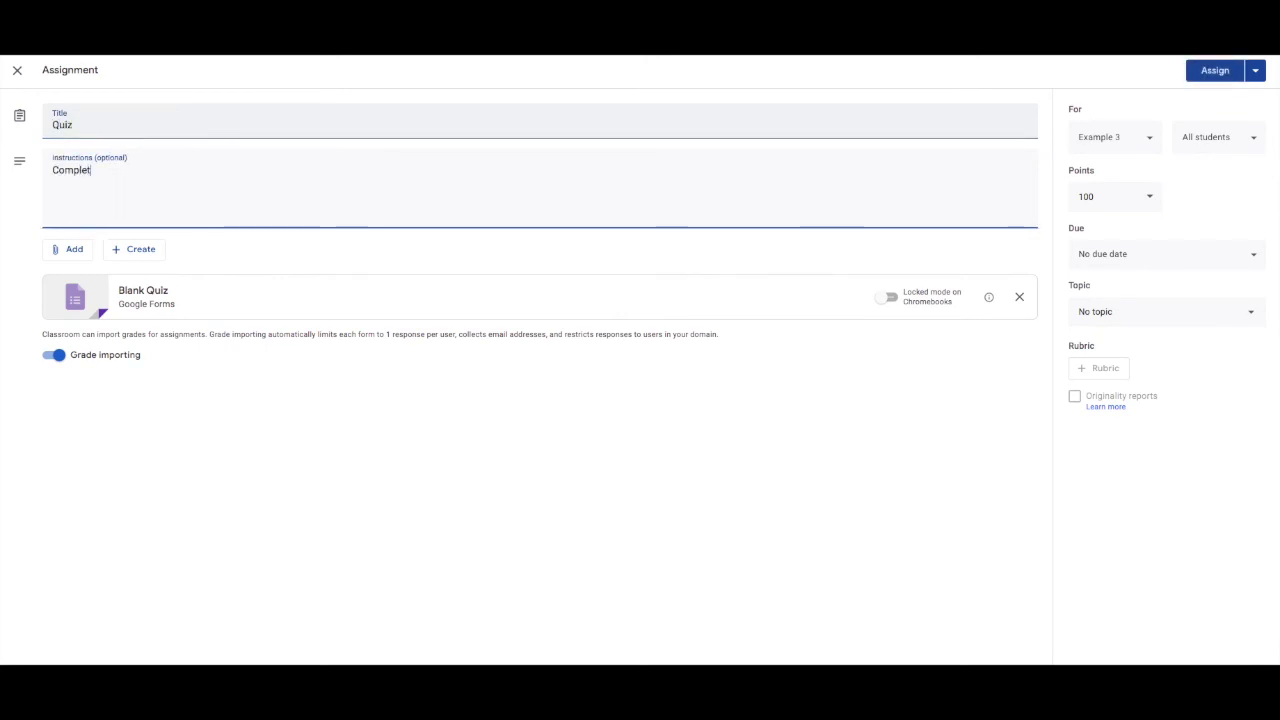
type("e the quiz")
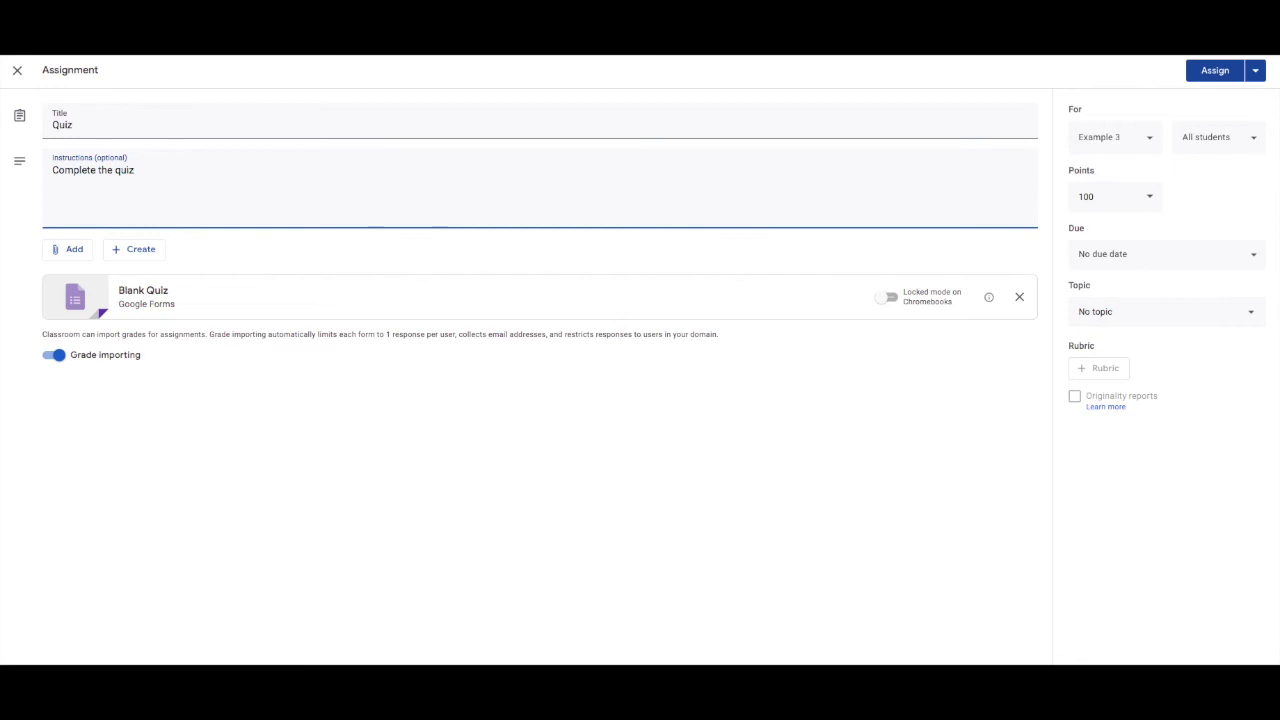
- File the assignment under Term 1 and assign it to Example 3
left_click(1203, 311)
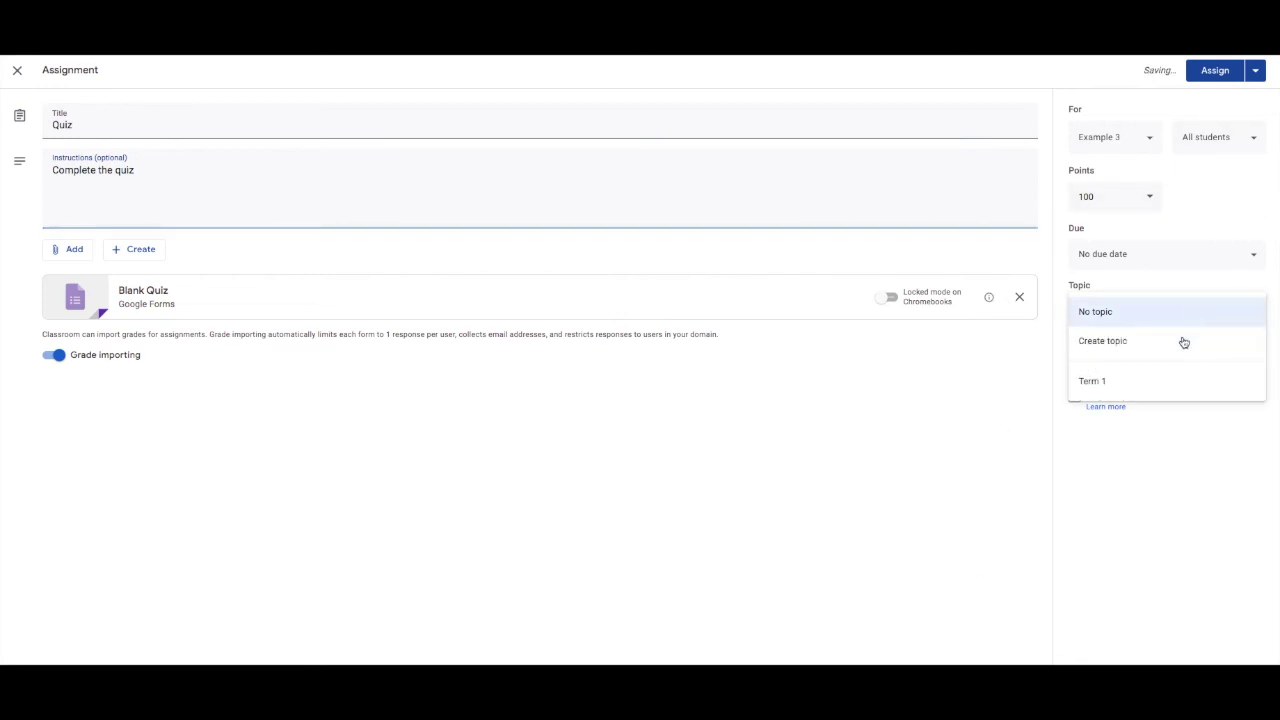
left_click(1159, 377)
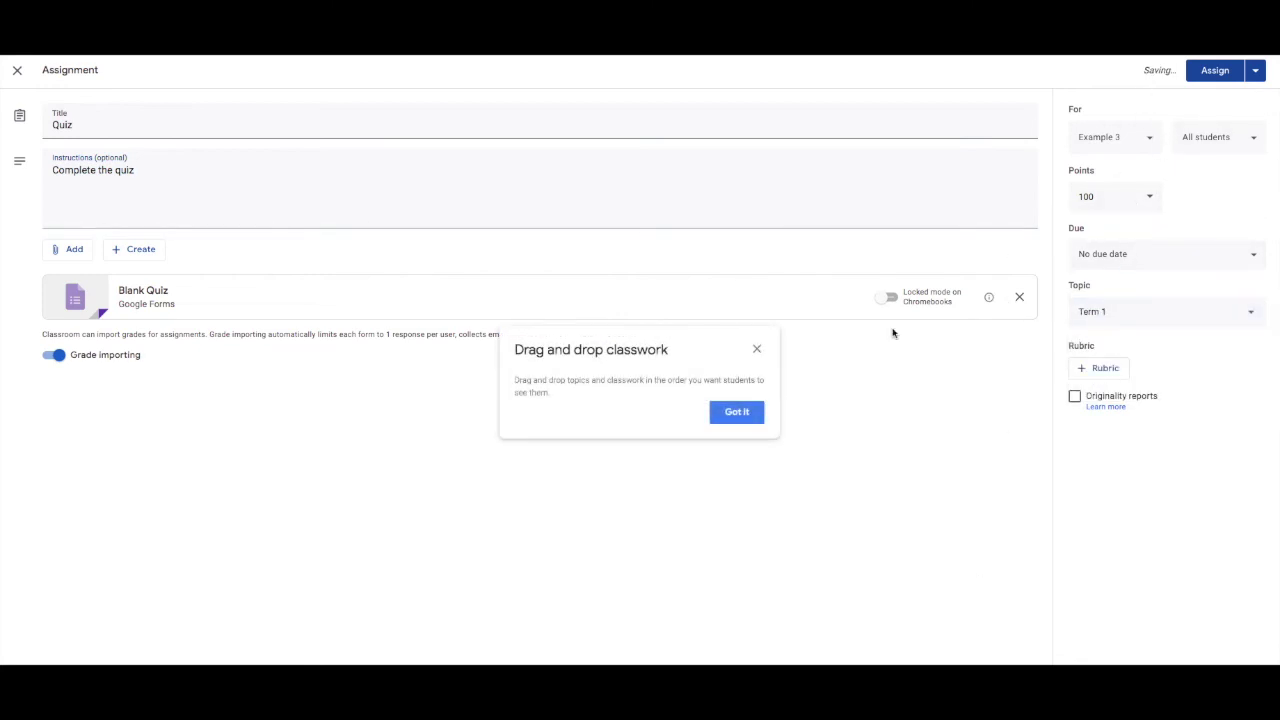
left_click(718, 412)
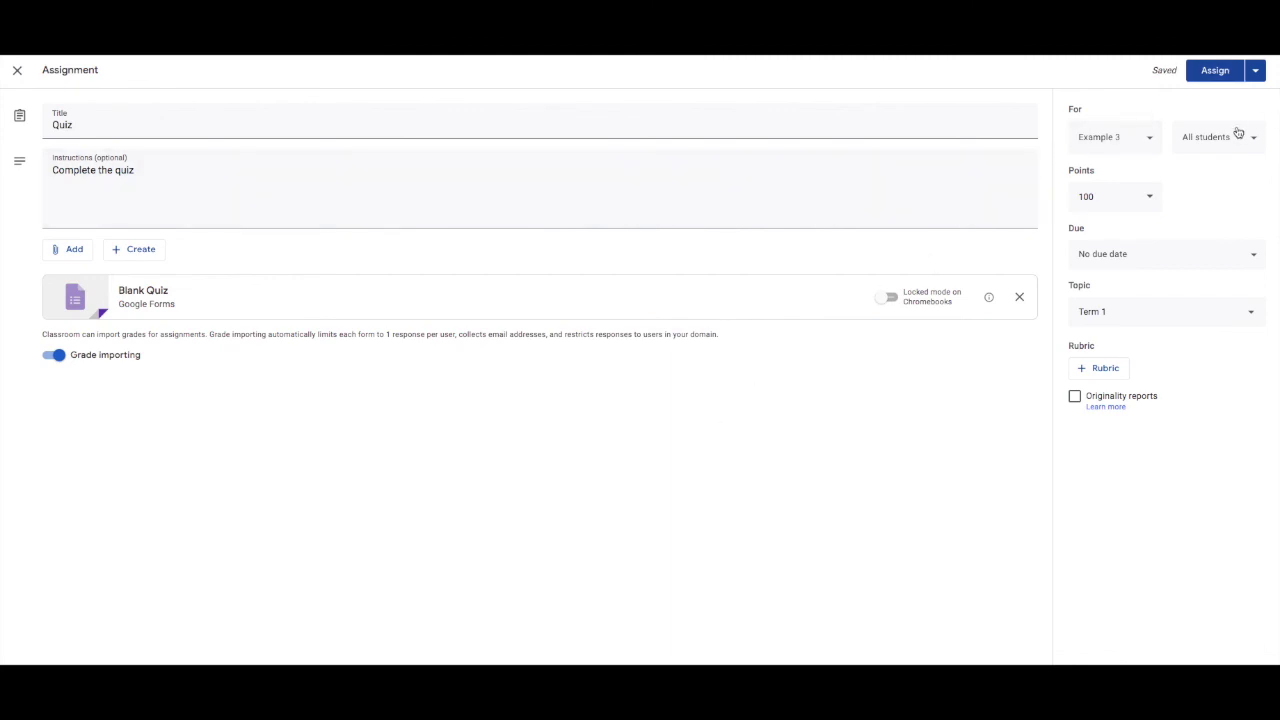
left_click(1089, 131)
left_click(1094, 129)
left_click(1207, 79)
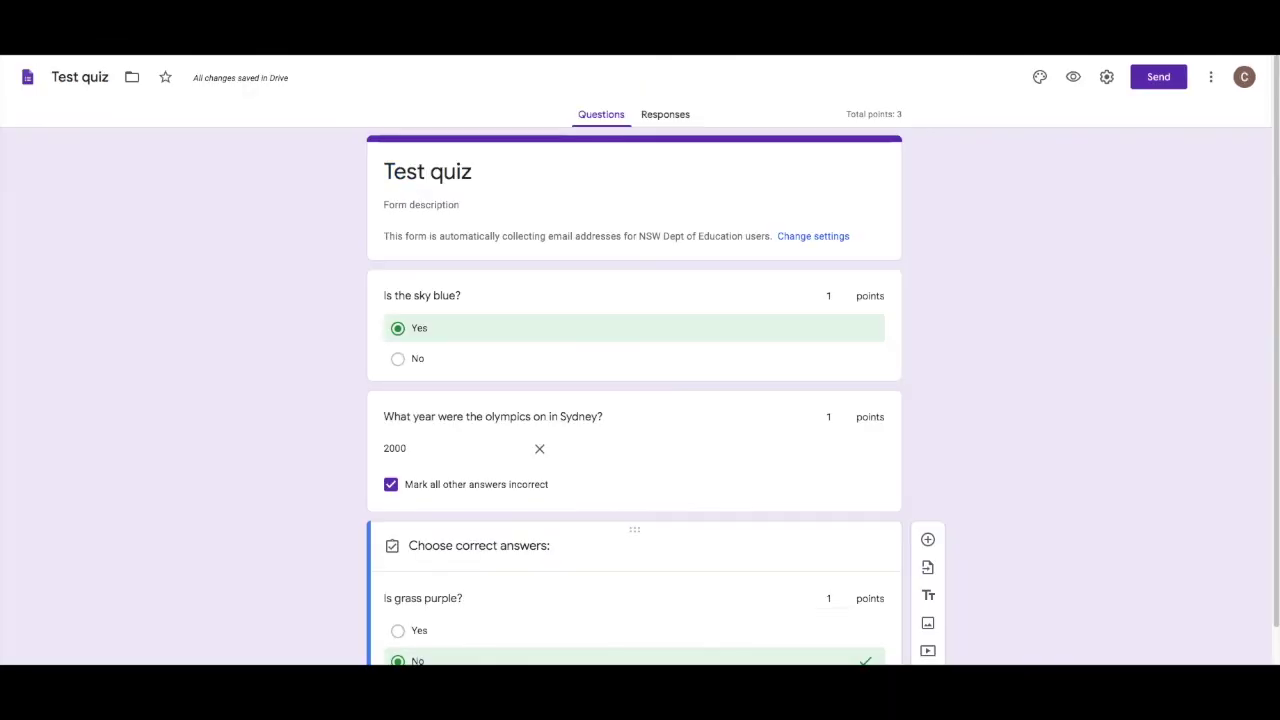
- Link the Test quiz responses to a new spreadsheet named 'Test quiz (Responses)'
left_click(678, 120)
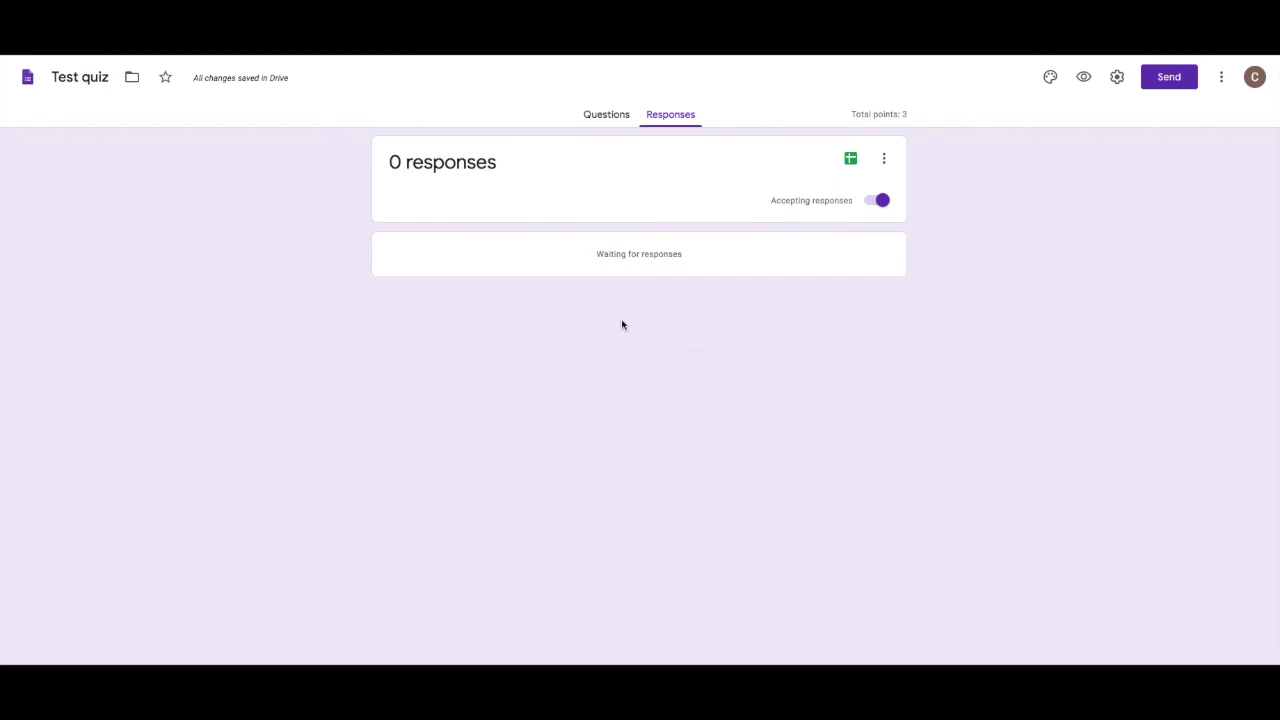
left_click(851, 160)
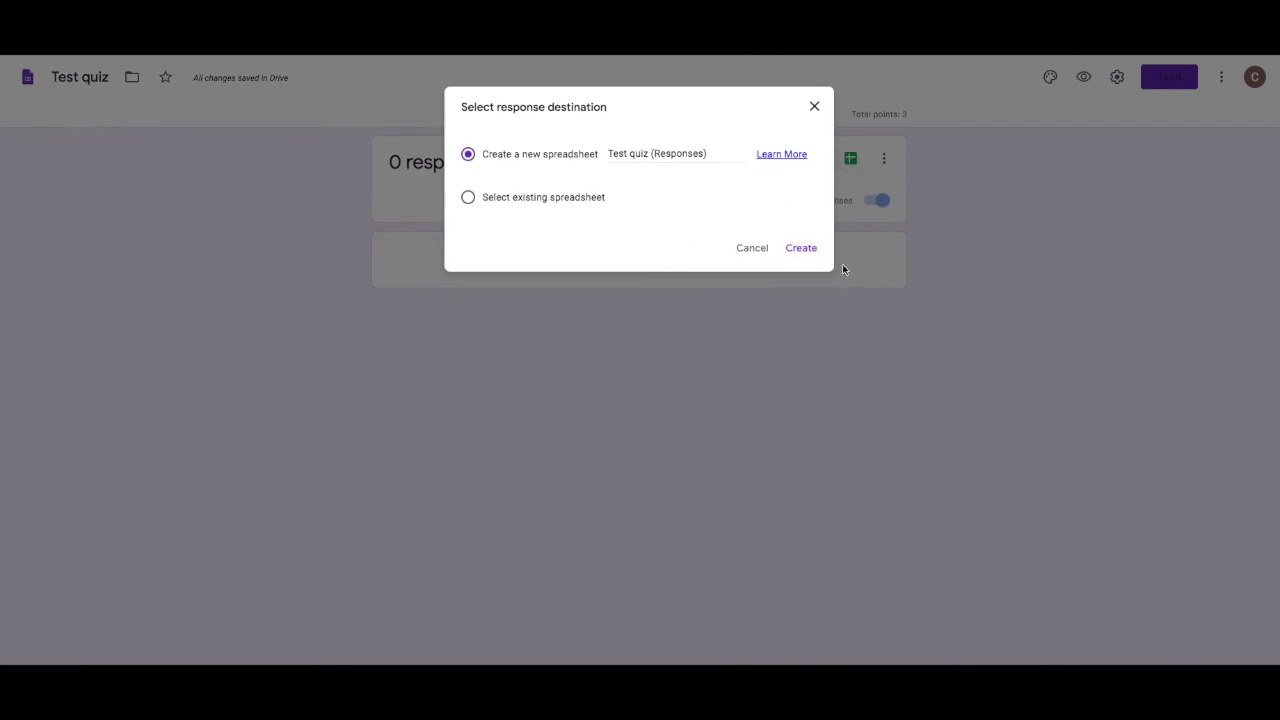
left_click(801, 248)
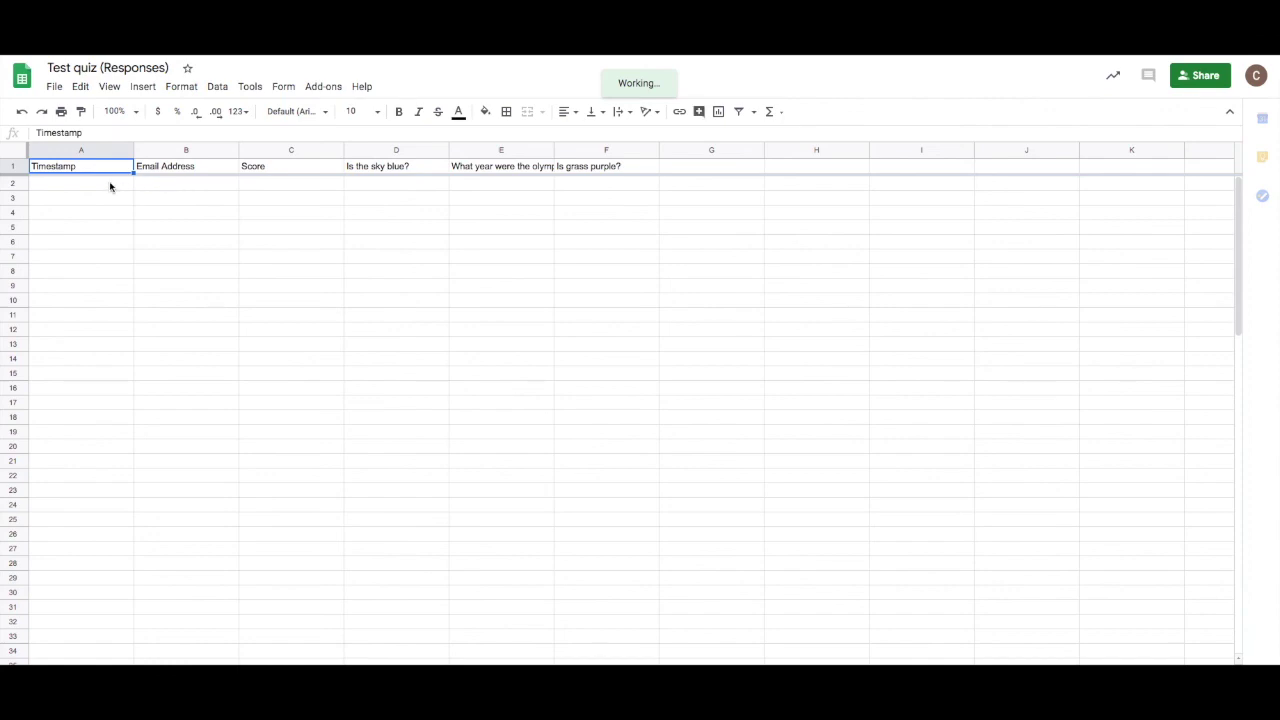
- Dismiss the edit history tip to view the Timestamp, Email Address, Score and question headers
left_click(285, 175)
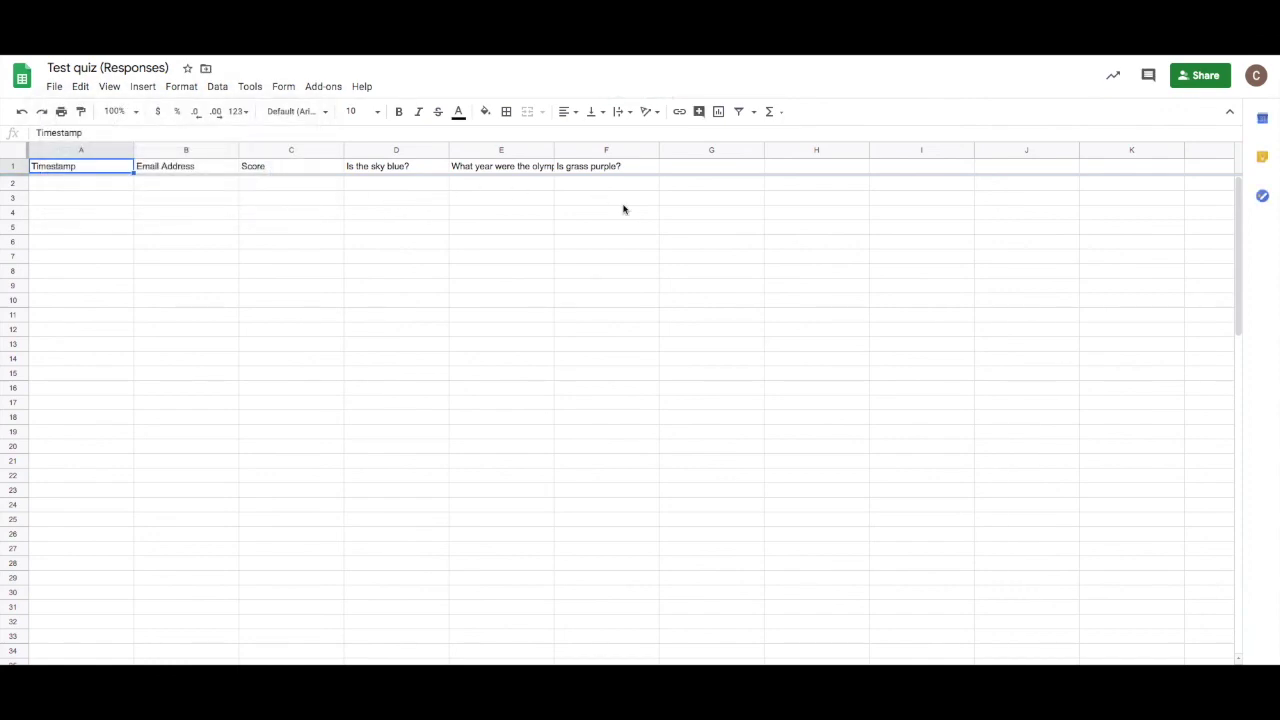